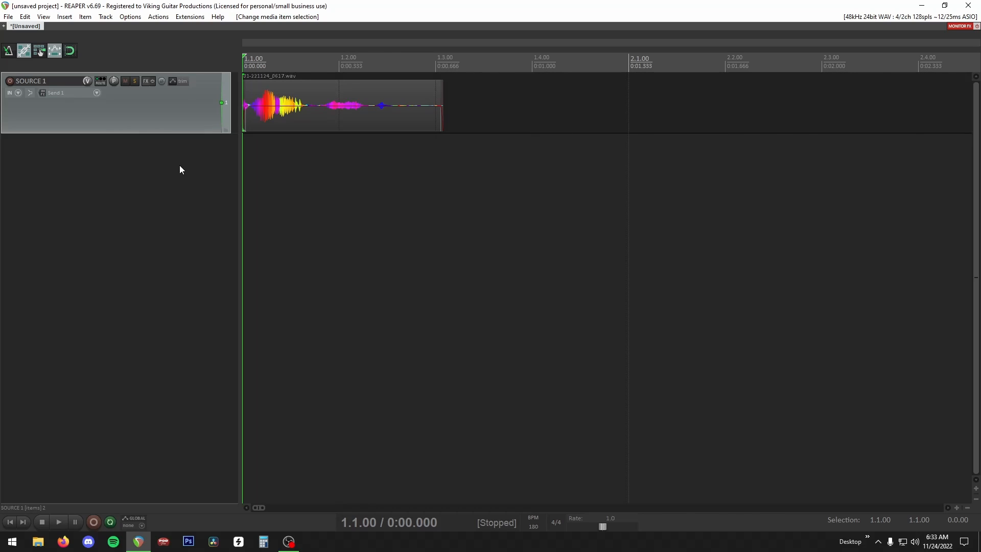
{"action": "double_click", "coordinate": [162, 196]}
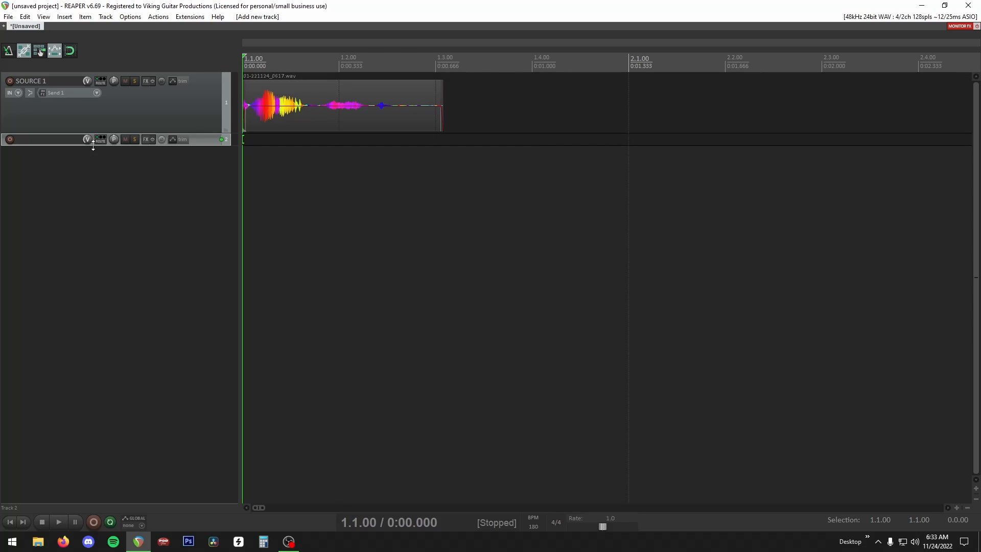
{"action": "left_click_drag", "start_coordinate": [94, 146], "coordinate": [98, 272]}
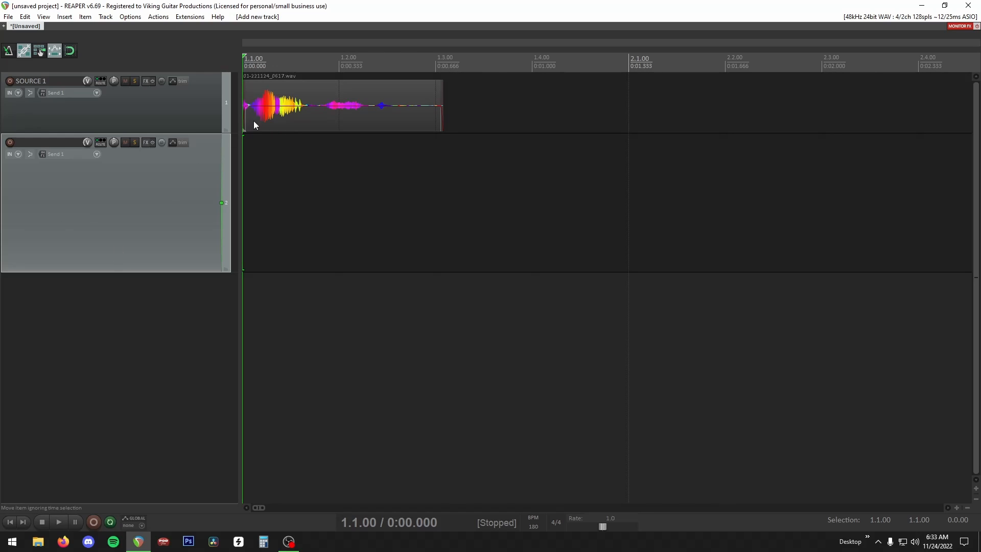
{"action": "left_click", "coordinate": [206, 116]}
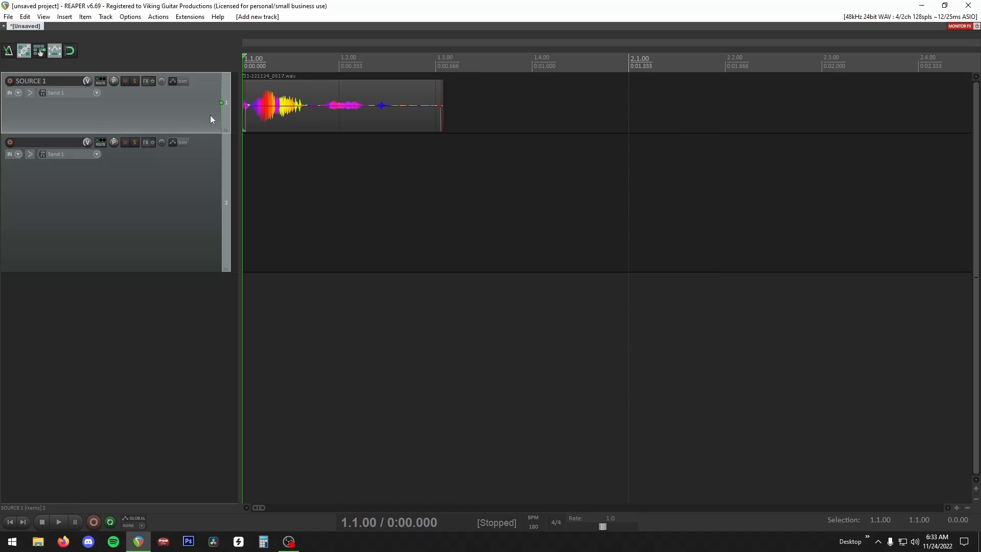
{"action": "left_click", "coordinate": [176, 215]}
{"action": "key", "text": "Delete"}
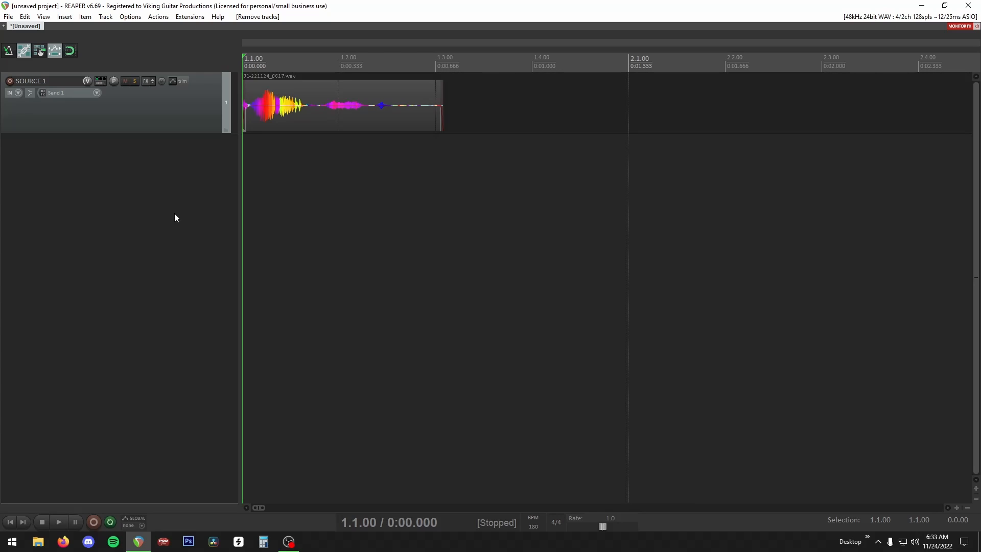
Play the SOURCE 1 clip briefly, examine the empty MIDI item at bar 82, and return to the project start
{"action": "key", "text": "space"}
{"action": "key", "text": "space"}
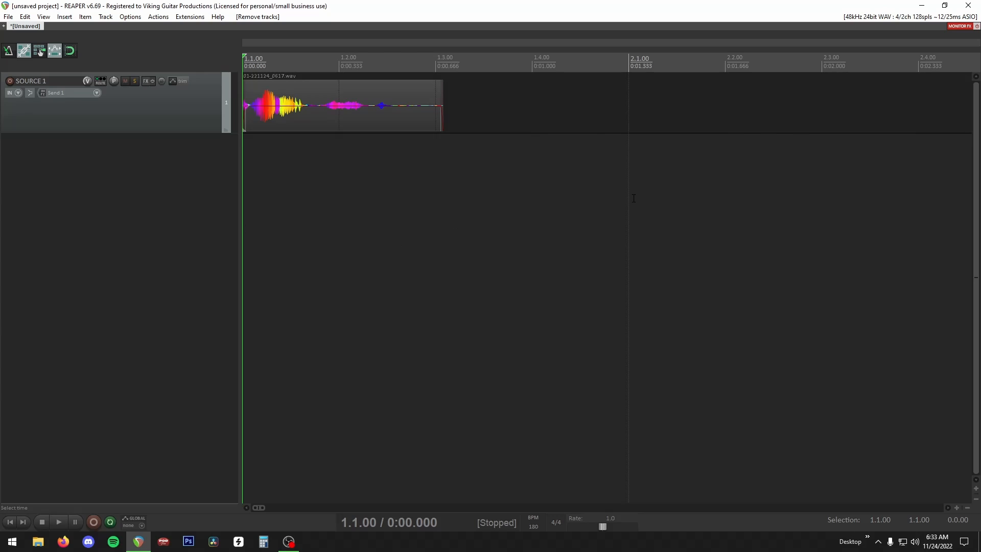
{"action": "scroll", "coordinate": [604, 202], "scroll_direction": "down", "scroll_amount": 8}
{"action": "scroll", "coordinate": [603, 202], "scroll_direction": "down", "scroll_amount": 2}
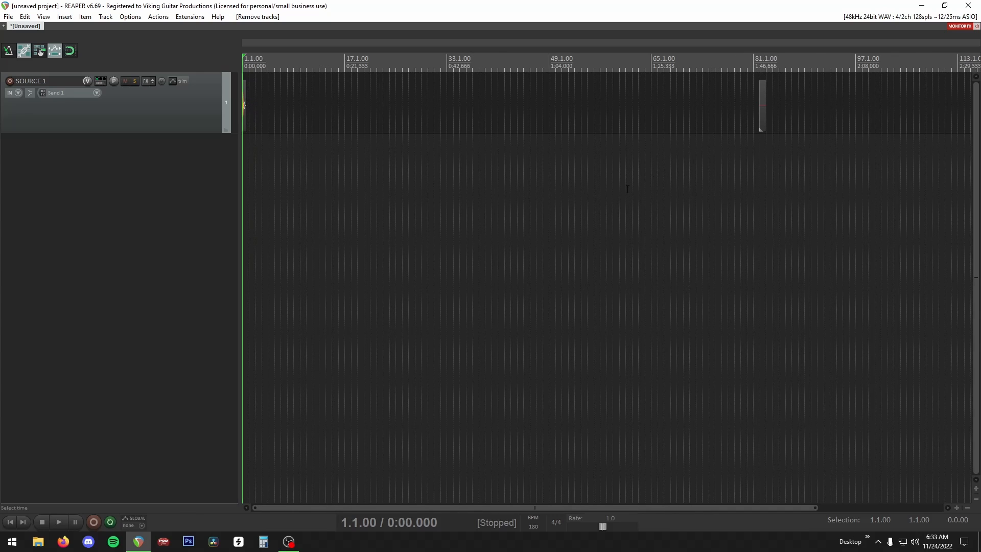
{"action": "left_click", "coordinate": [761, 118]}
{"action": "scroll", "coordinate": [820, 257], "scroll_direction": "up", "scroll_amount": 10}
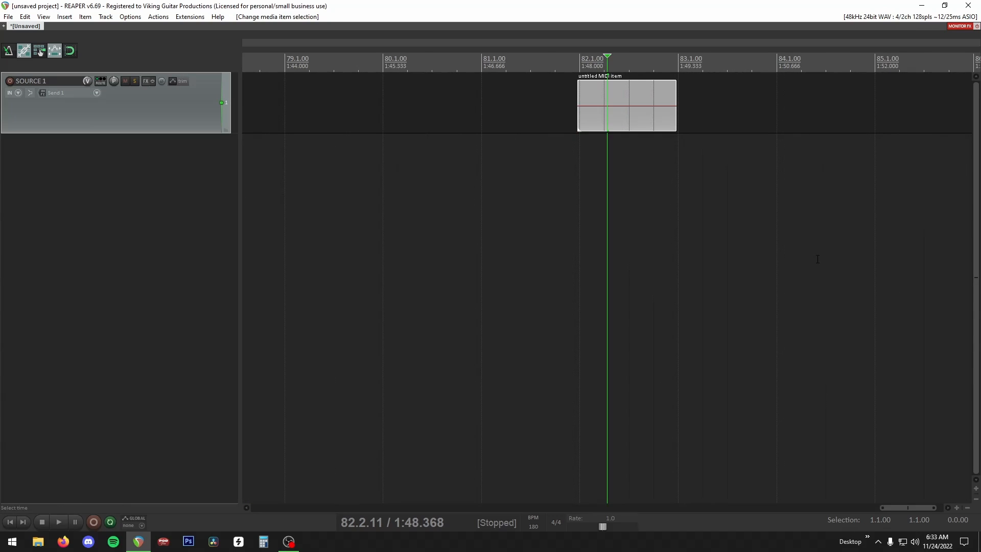
{"action": "key", "text": "Home"}
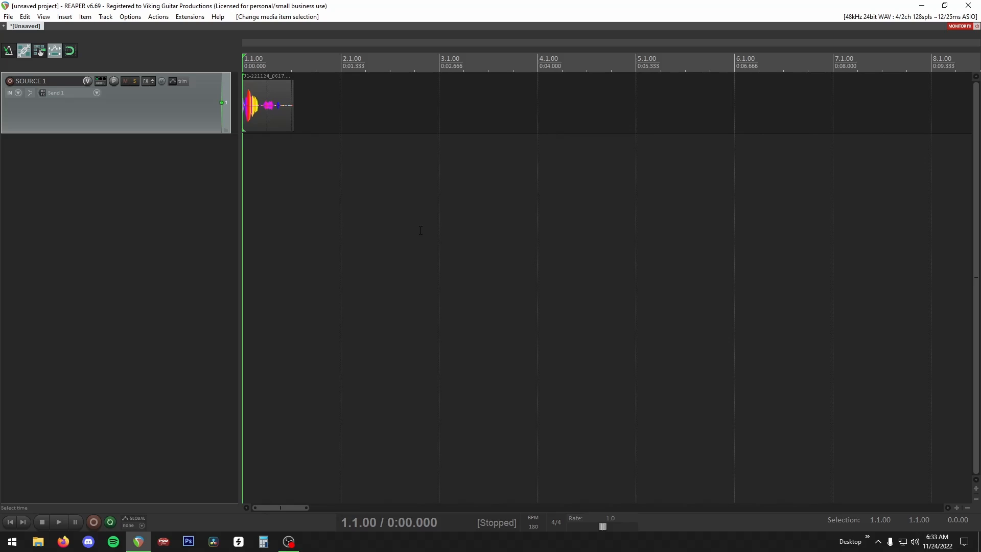
{"action": "key", "text": "End"}
{"action": "key", "text": "Home"}
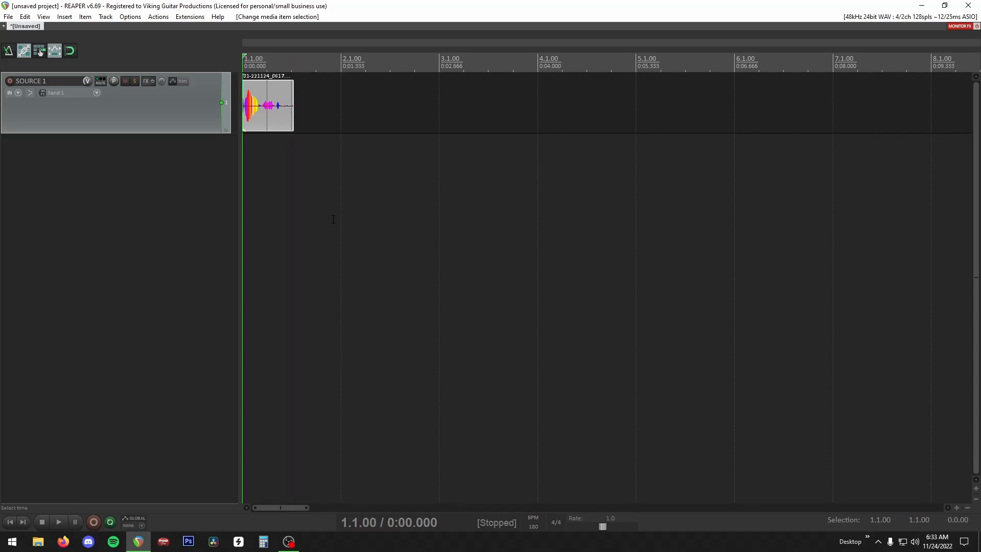
Add two new tracks below SOURCE 1 and copy its audio clip onto both at the same start position
{"action": "double_click", "coordinate": [146, 163]}
{"action": "double_click", "coordinate": [135, 187]}
{"action": "left_click_drag", "start_coordinate": [273, 136], "coordinate": [272, 152]}
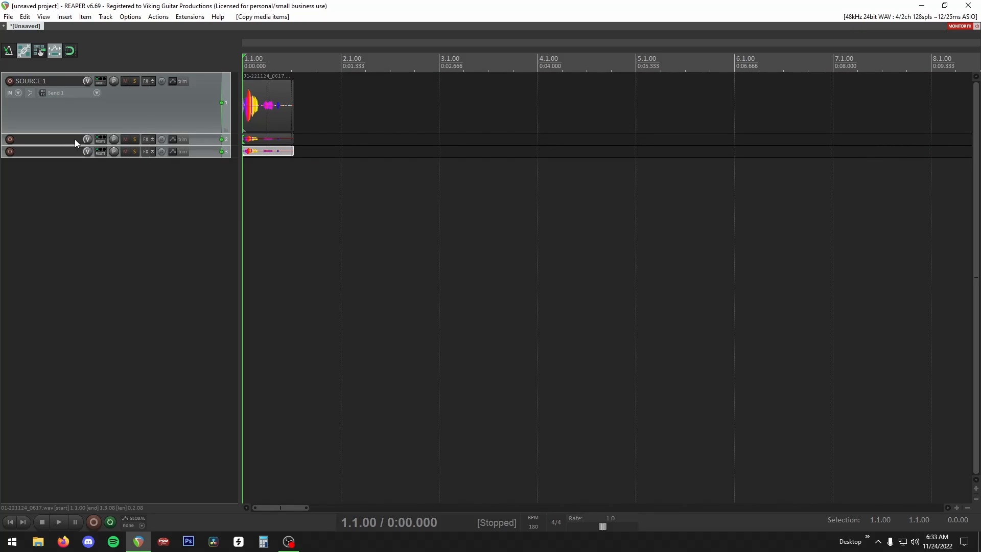
Name the two new tracks SOURCE 2 and SOURCE 3
{"action": "double_click", "coordinate": [74, 139]}
{"action": "type", "text": "SOURCE 2"}
{"action": "key", "text": "Tab"}
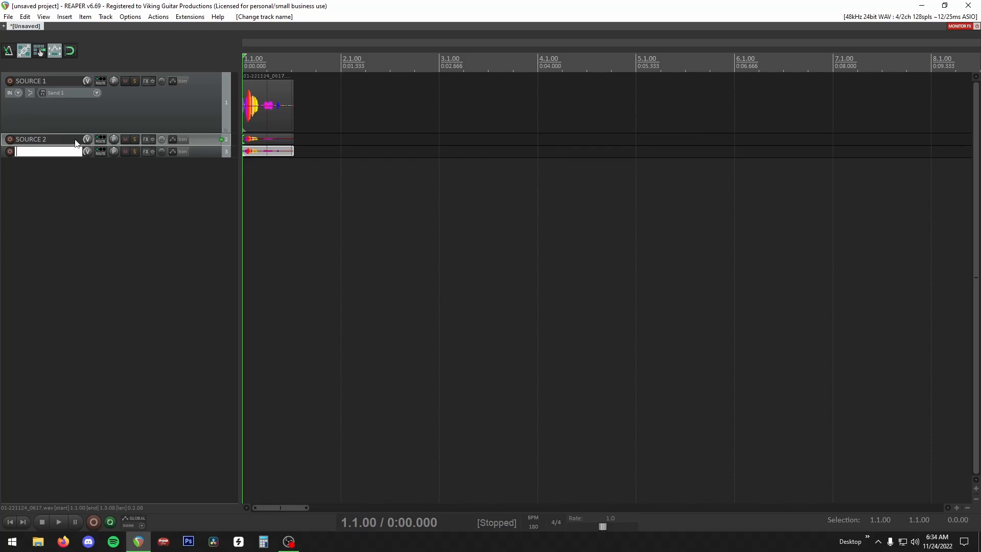
{"action": "type", "text": "SOURCE 3"}
{"action": "key", "text": "Return"}
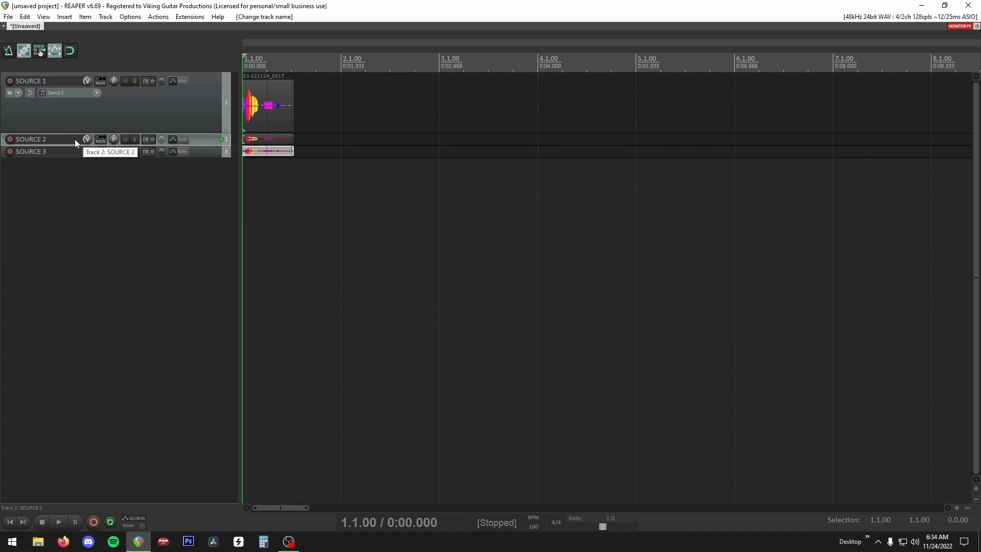
Add another track below SOURCE 3 and name it RECEIVE
{"action": "left_click", "coordinate": [68, 176]}
{"action": "double_click", "coordinate": [63, 188]}
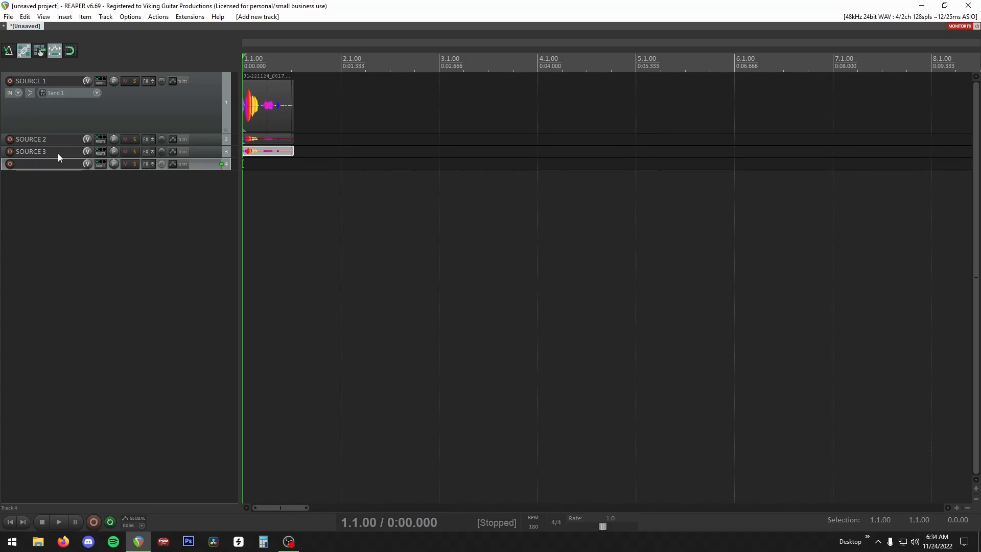
{"action": "double_click", "coordinate": [58, 163]}
{"action": "type", "text": "RECEIVE"}
{"action": "key", "text": "Return"}
Enlarge all four tracks to the same greater height and leave only SOURCE 1 selected
{"action": "left_click", "coordinate": [61, 130]}
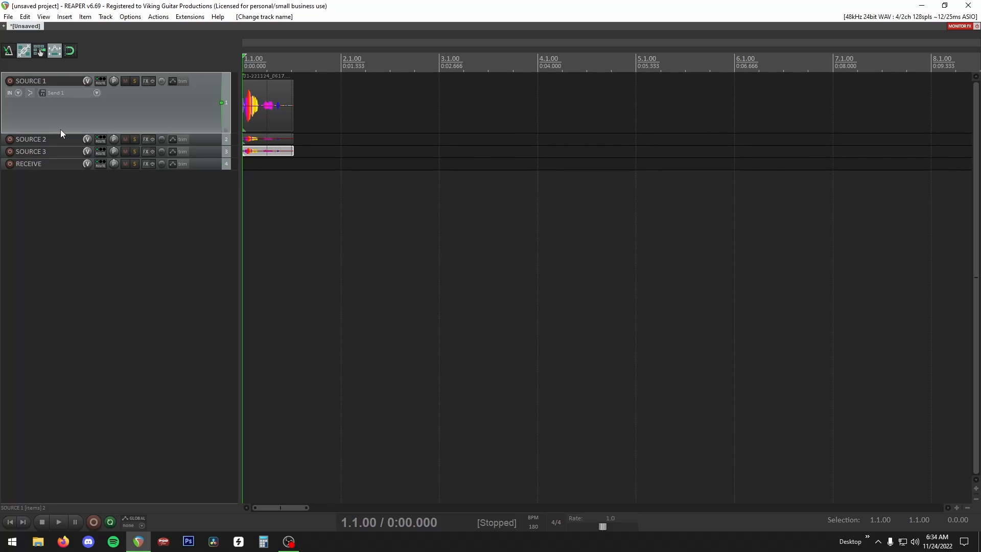
{"action": "key", "text": "ctrl+a"}
{"action": "key", "text": "grave"}
{"action": "left_click", "coordinate": [158, 116]}
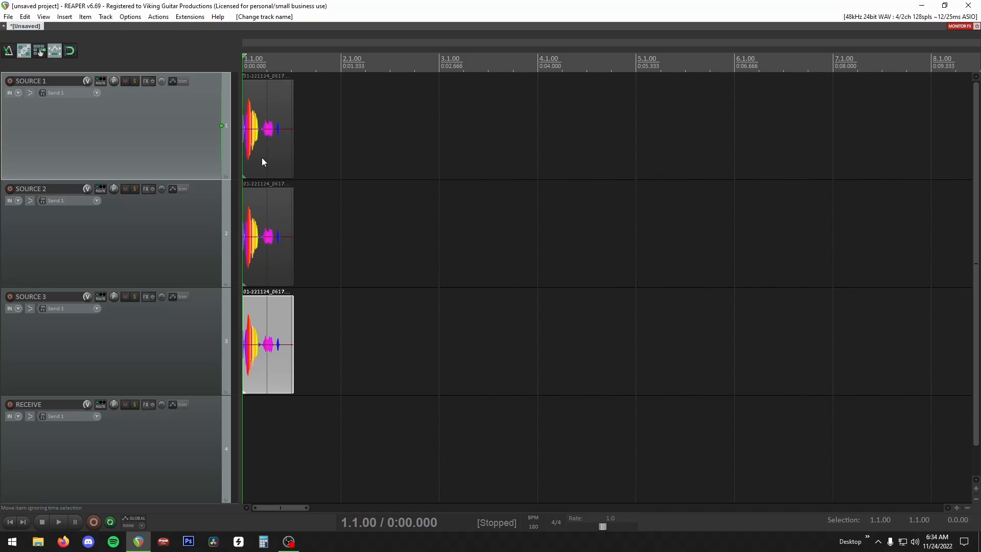
Add the Little Plate (Soundtoys) reverb to the RECEIVE track with its mix fully wet, and close the effects window
{"action": "left_click", "coordinate": [130, 453]}
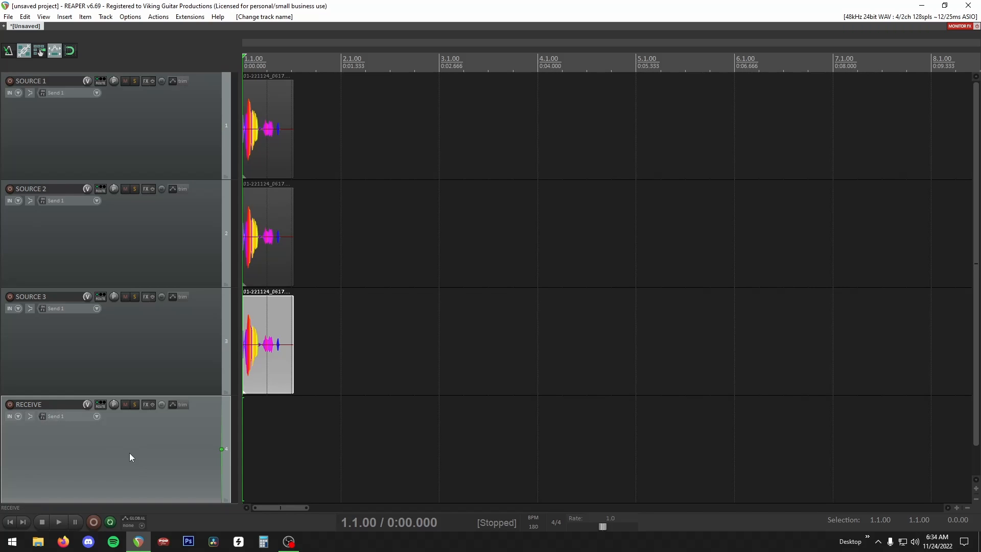
{"action": "left_click", "coordinate": [145, 404]}
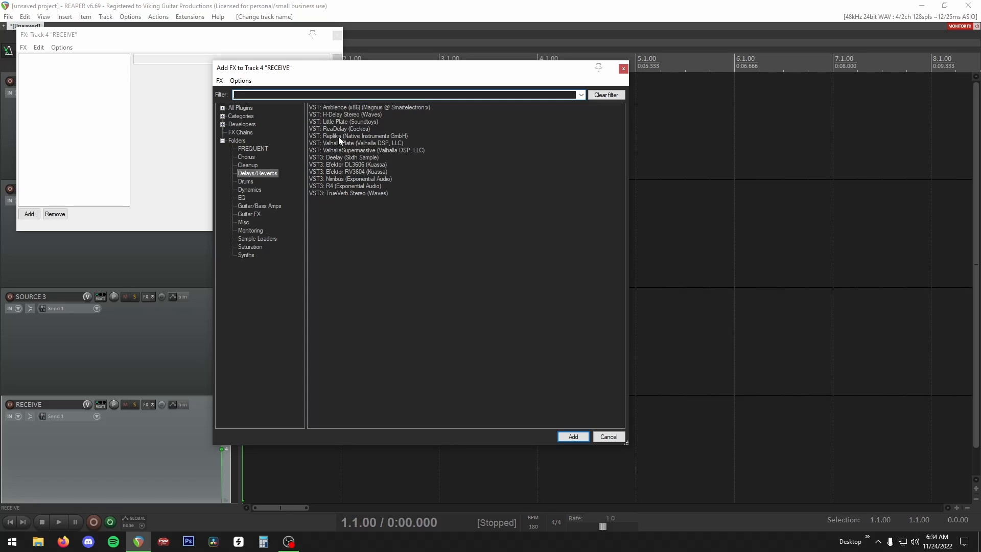
{"action": "left_click", "coordinate": [341, 122]}
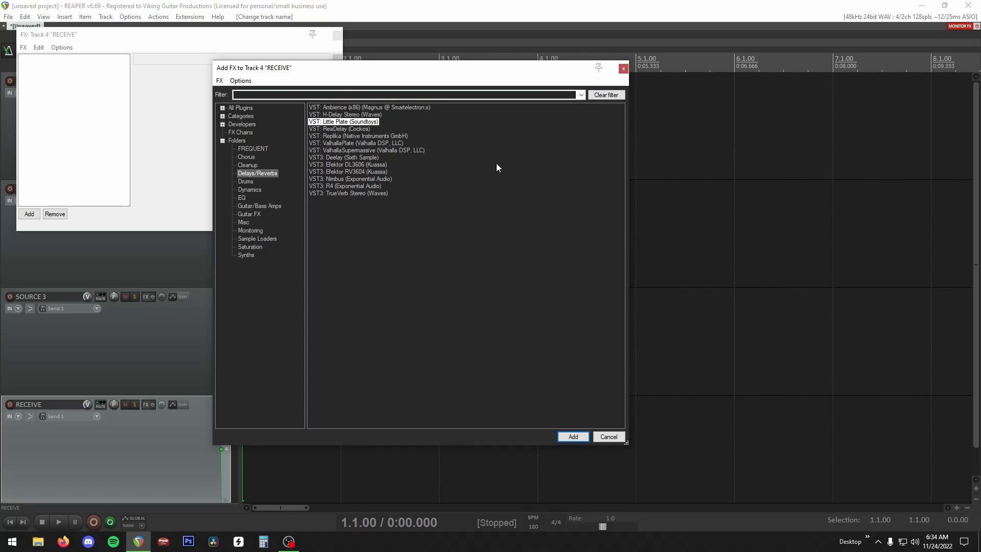
{"action": "key", "text": "Return"}
{"action": "left_click", "coordinate": [400, 146]}
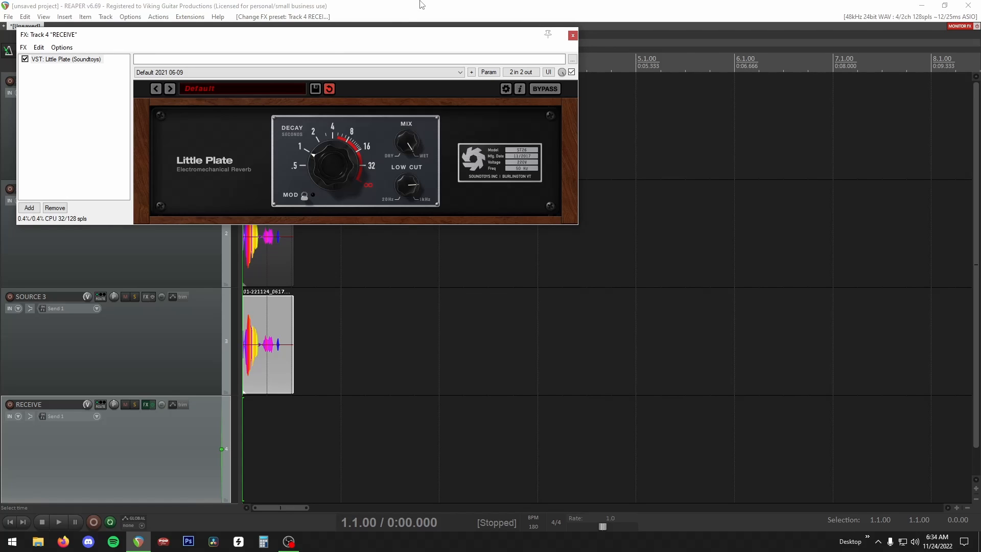
{"action": "key", "text": "Escape"}
Audition SOURCE 1, SOURCE 2 and SOURCE 3 soloed one at a time, and clear the solo
{"action": "left_click", "coordinate": [139, 137]}
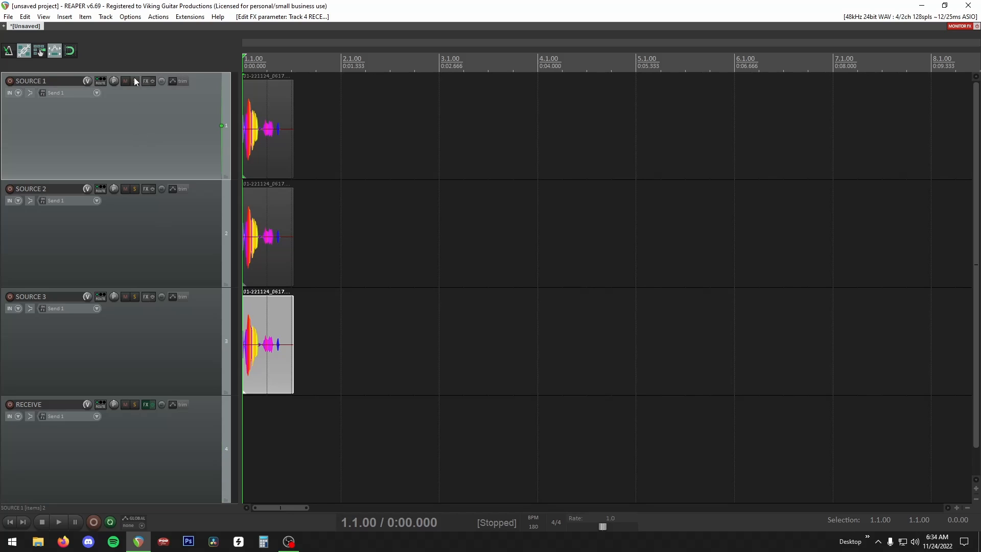
{"action": "left_click", "coordinate": [135, 81]}
{"action": "key", "text": "space"}
{"action": "key", "text": "space"}
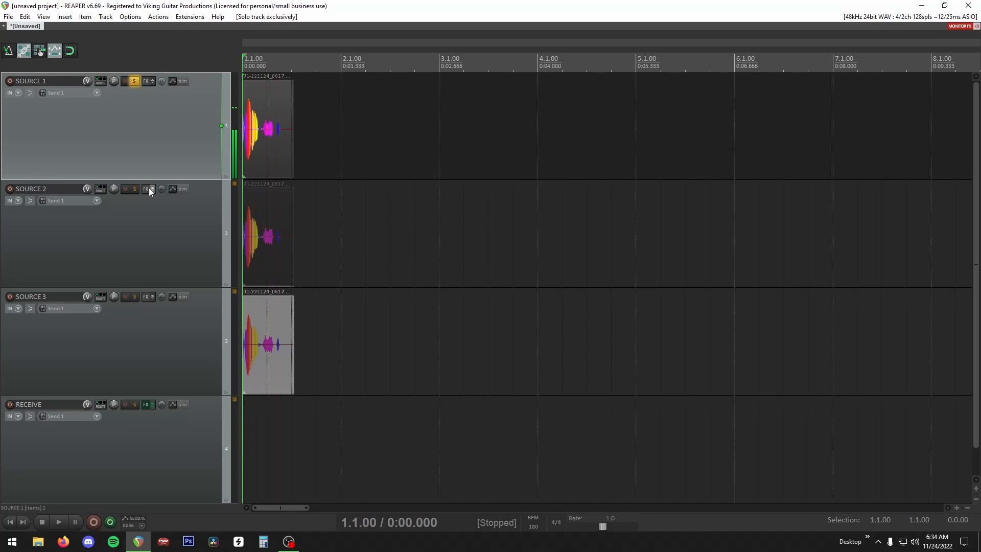
{"action": "left_click", "coordinate": [135, 188]}
{"action": "left_click", "coordinate": [135, 296]}
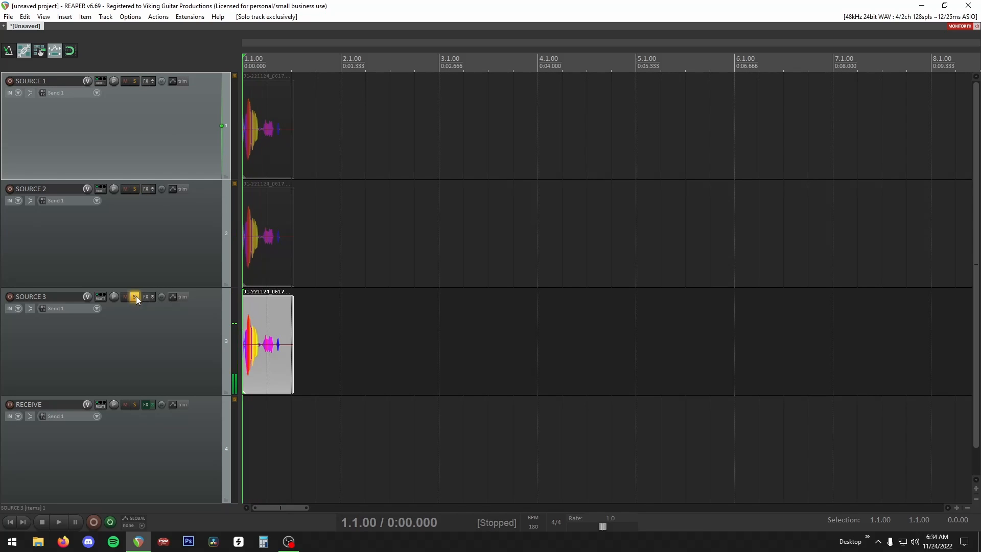
{"action": "left_click", "coordinate": [135, 296]}
Create sends from SOURCE 1, SOURCE 2 and SOURCE 3 together to the RECEIVE track
{"action": "left_click", "coordinate": [149, 343]}
{"action": "left_click", "coordinate": [106, 133], "text": "shift"}
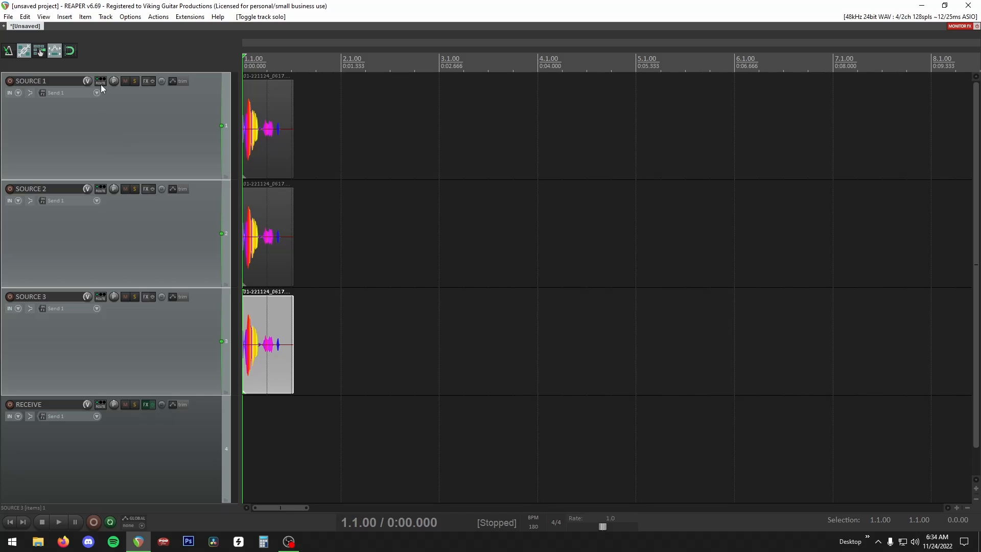
{"action": "left_click", "coordinate": [104, 404]}
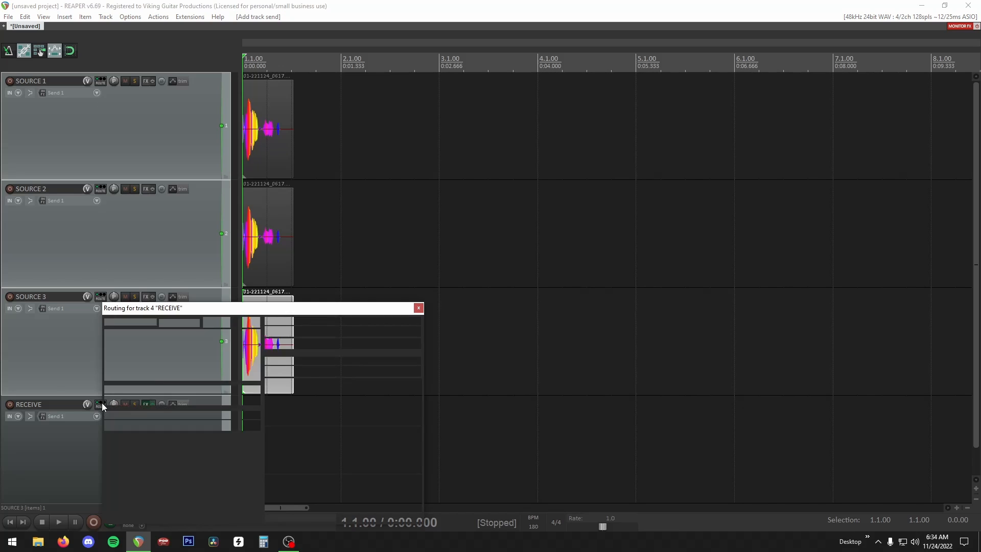
{"action": "left_click", "coordinate": [132, 450]}
Solo the RECEIVE track, play it with its Little Plate reverb open, and clear the solo
{"action": "left_click", "coordinate": [133, 403], "text": "alt"}
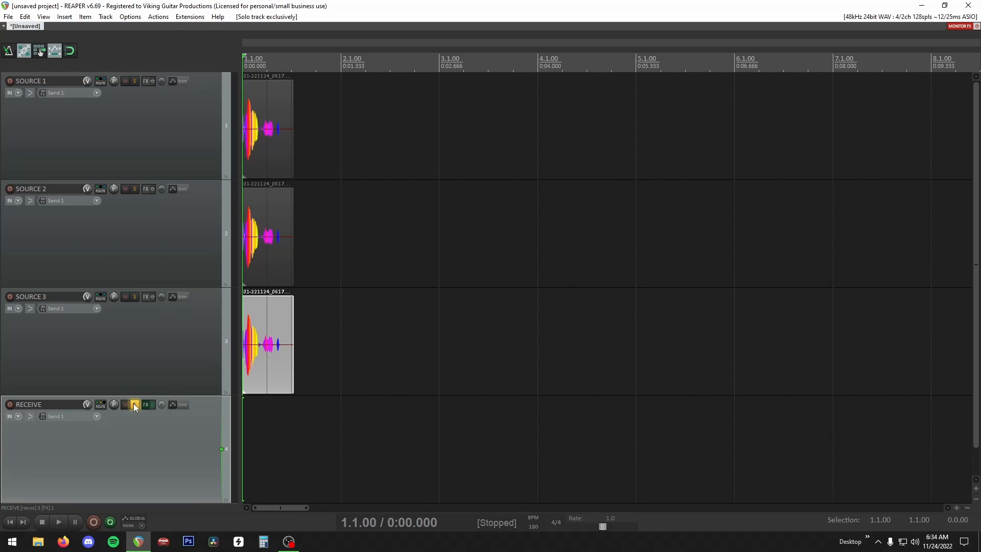
{"action": "left_click", "coordinate": [147, 404]}
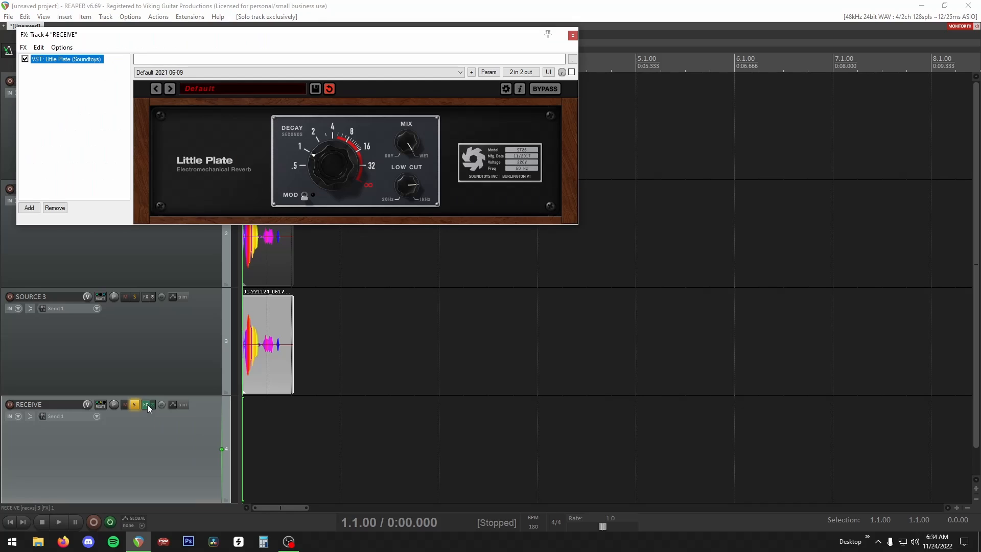
{"action": "key", "text": "space"}
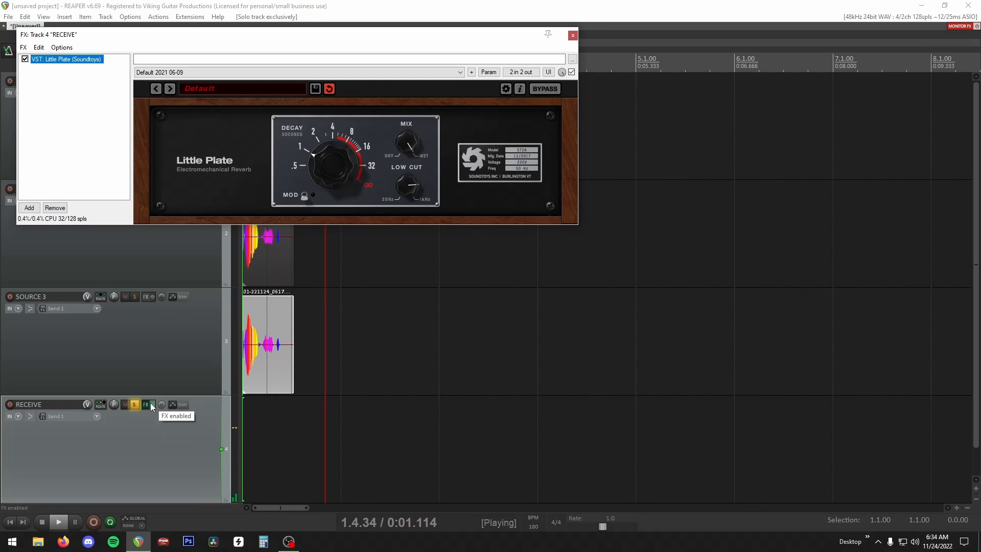
{"action": "key", "text": "space"}
{"action": "key", "text": "Escape"}
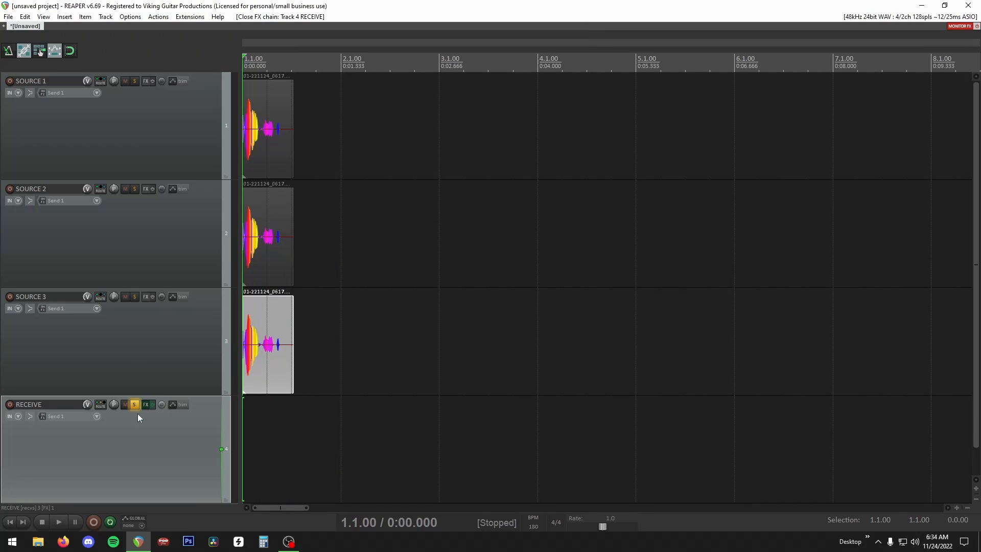
{"action": "left_click", "coordinate": [134, 404]}
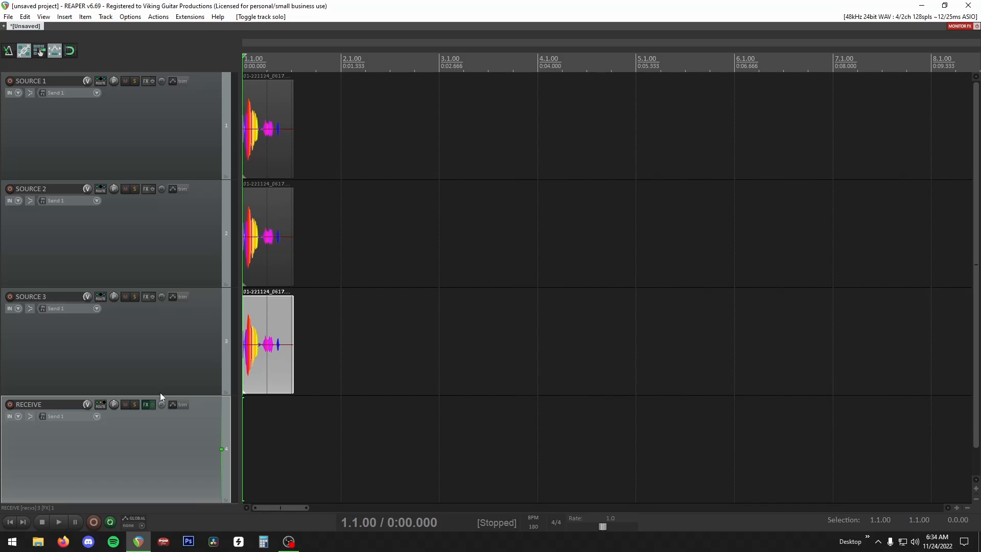
{"action": "left_click", "coordinate": [268, 152]}
{"action": "left_click", "coordinate": [269, 228]}
{"action": "left_click", "coordinate": [267, 332]}
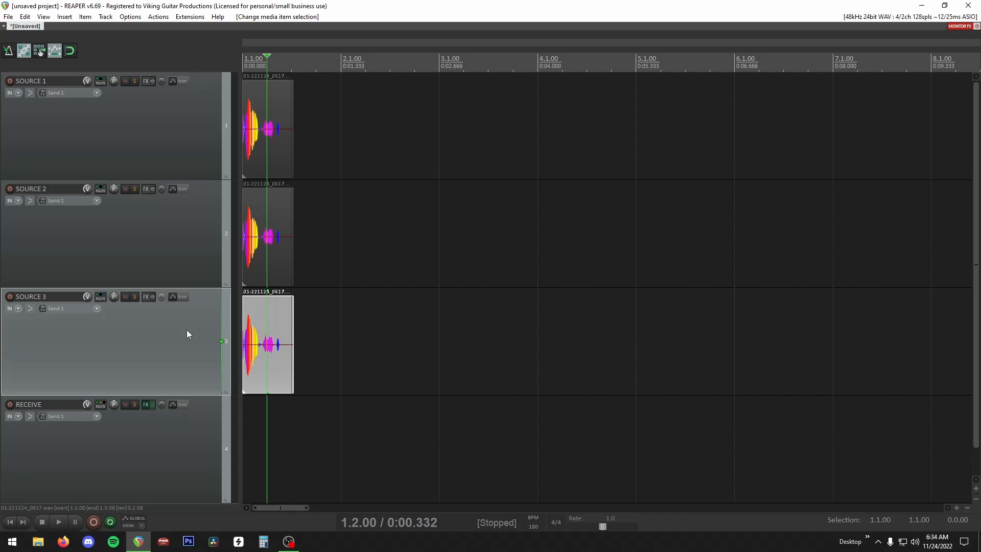
Solo SOURCE 1, mute RECEIVE, and play briefly from the project start to hear the source dry
{"action": "left_click", "coordinate": [176, 143]}
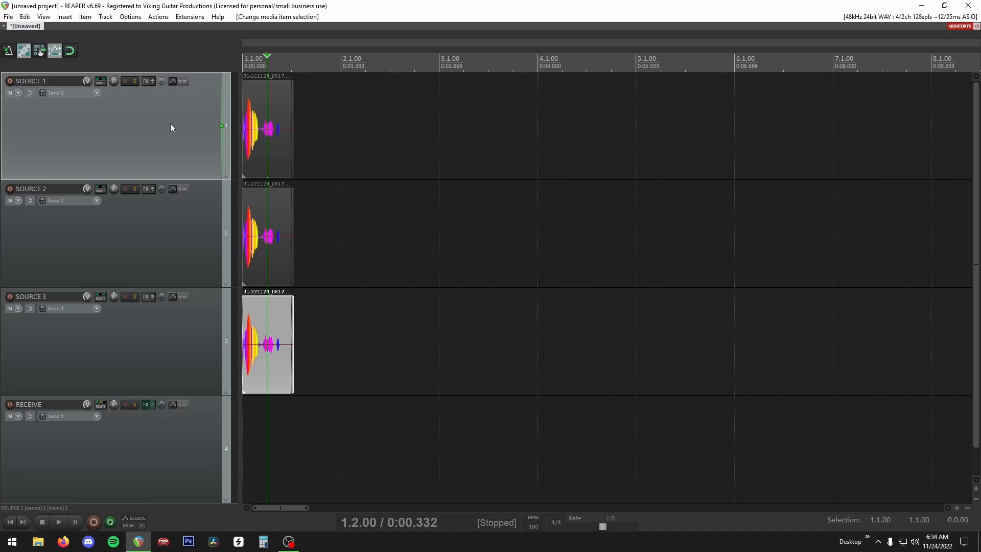
{"action": "left_click", "coordinate": [134, 82]}
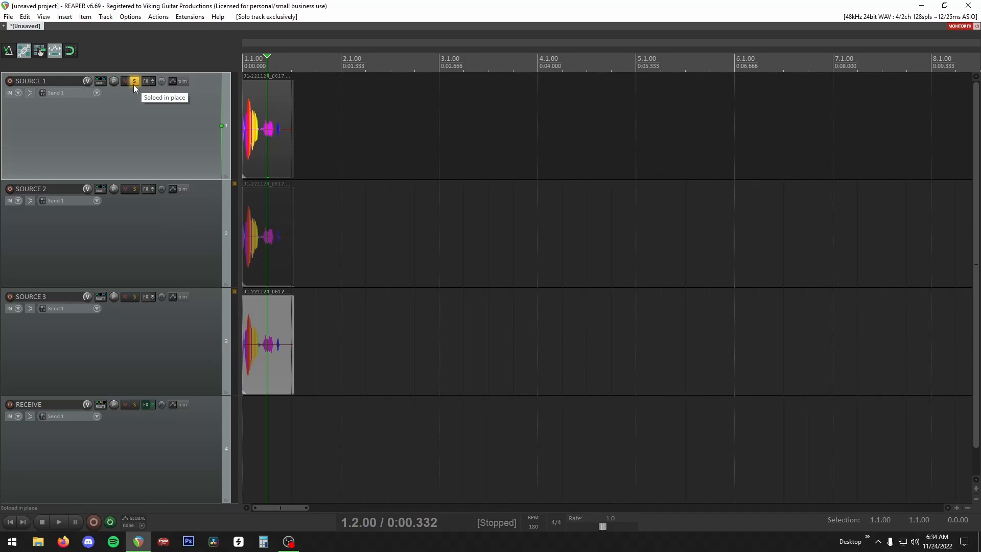
{"action": "left_click", "coordinate": [126, 404]}
{"action": "key", "text": "Home"}
{"action": "key", "text": "space"}
{"action": "key", "text": "space"}
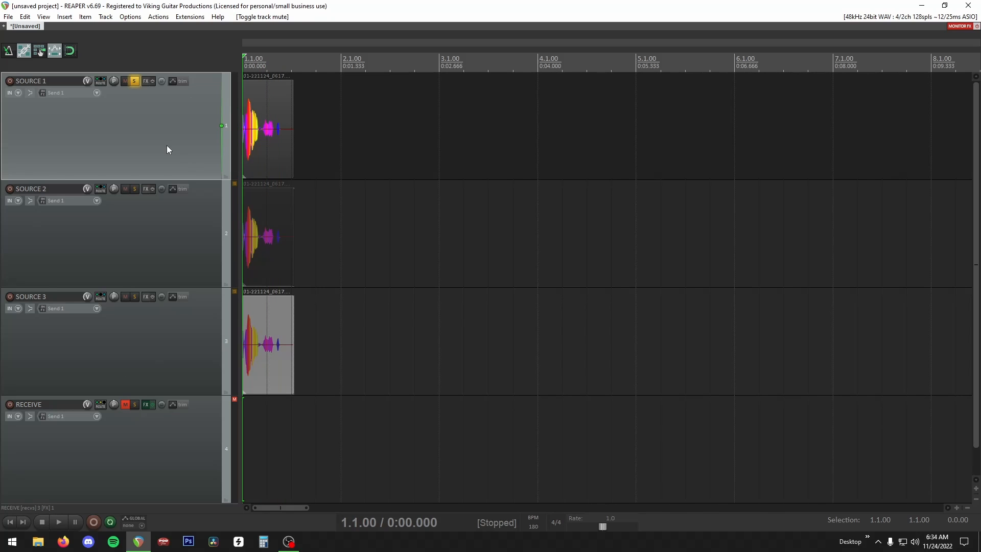
Collapse all four tracks to their minimum height and clear the track selection
{"action": "key", "text": "grave"}
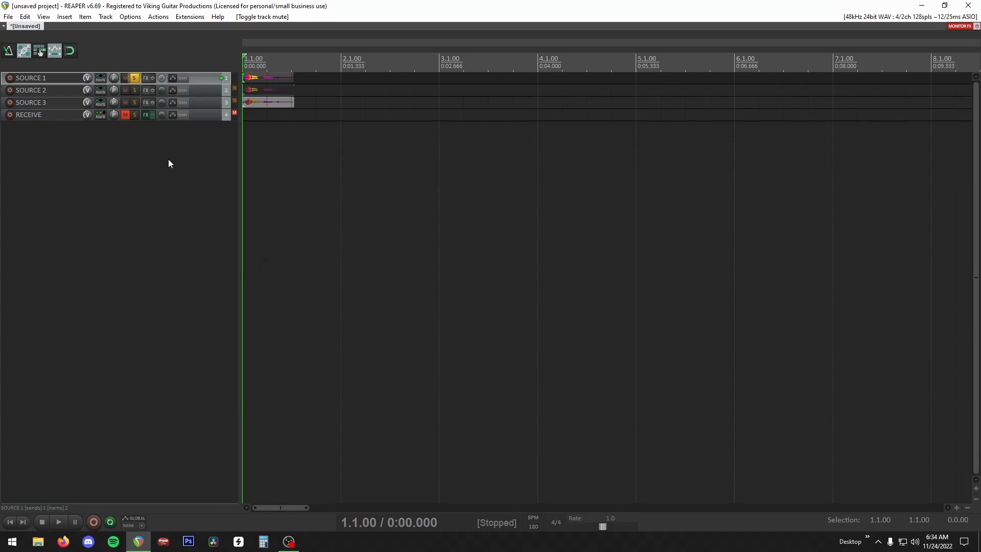
{"action": "left_click", "coordinate": [144, 147]}
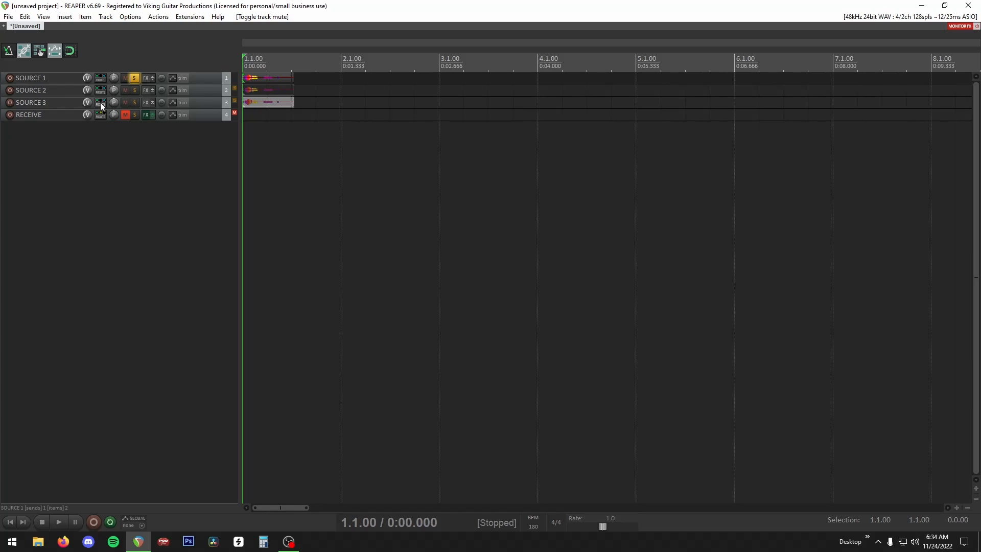
Delete all three receives from SOURCE 1, SOURCE 2 and SOURCE 3 in the RECEIVE track's routing
{"action": "left_click", "coordinate": [100, 114]}
{"action": "left_click", "coordinate": [549, 288]}
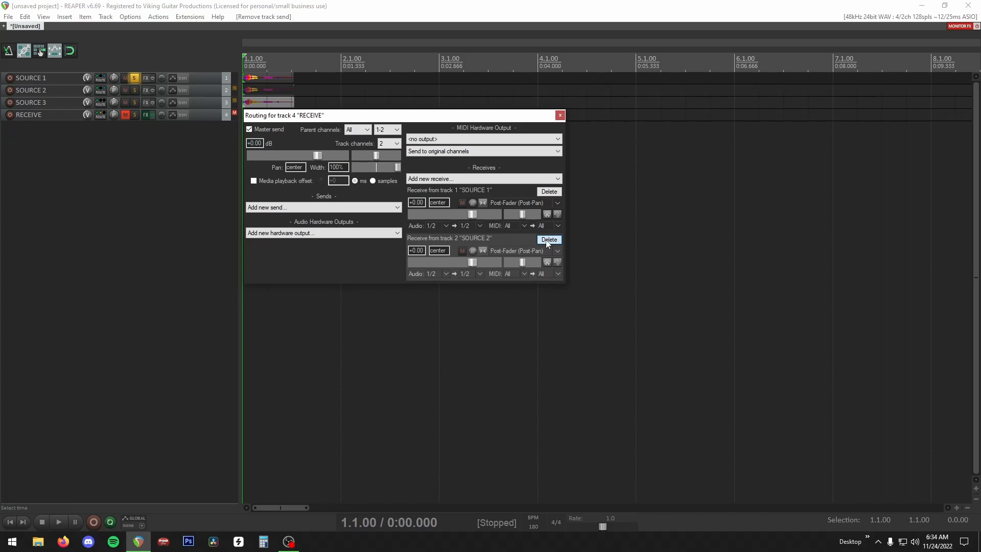
{"action": "left_click", "coordinate": [549, 240]}
{"action": "left_click", "coordinate": [549, 191]}
{"action": "left_click", "coordinate": [560, 115]}
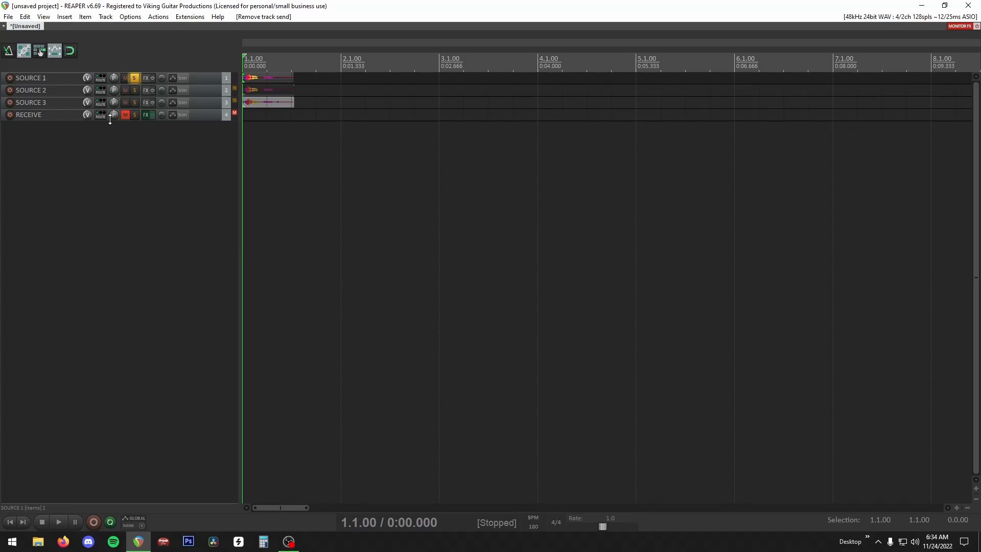
Add three new tracks below the RECEIVE track
{"action": "left_click", "coordinate": [71, 114]}
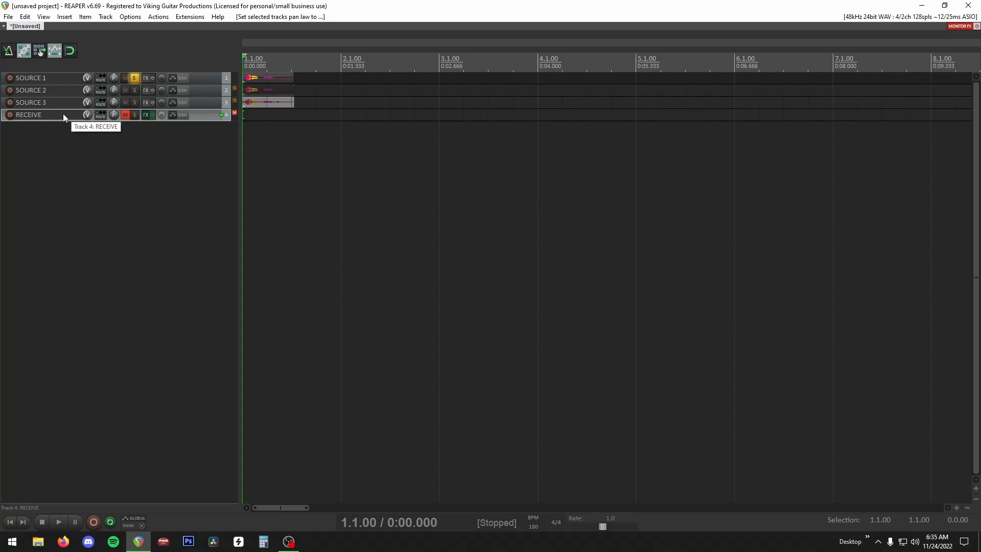
{"action": "double_click", "coordinate": [108, 149]}
{"action": "double_click", "coordinate": [102, 153]}
{"action": "double_click", "coordinate": [98, 155]}
Name the three new tracks INTERIM 1, INTERIM 2 and INTERIM 3
{"action": "double_click", "coordinate": [44, 128]}
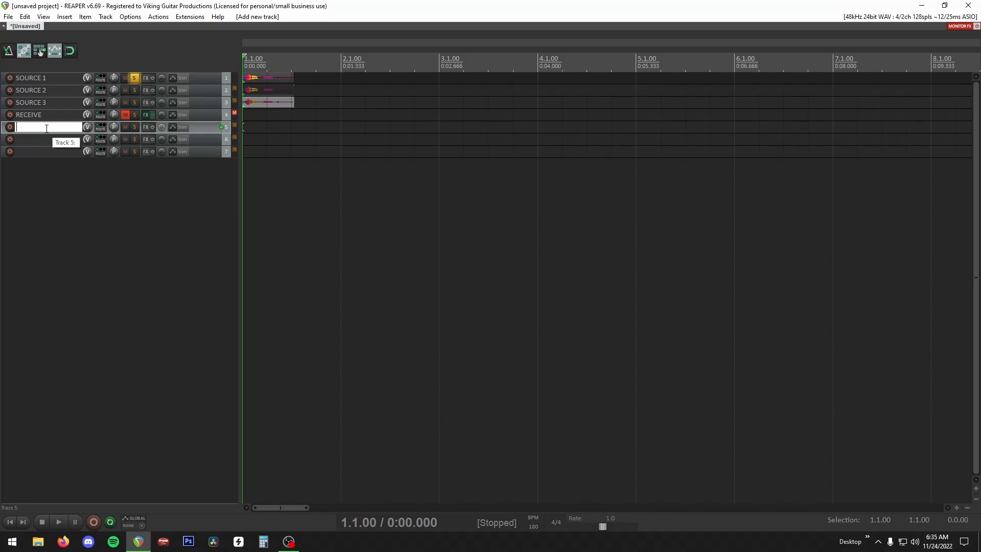
{"action": "type", "text": "INTERIM 1"}
{"action": "key", "text": "Tab"}
{"action": "type", "text": "INTERIM 2"}
{"action": "key", "text": "Tab"}
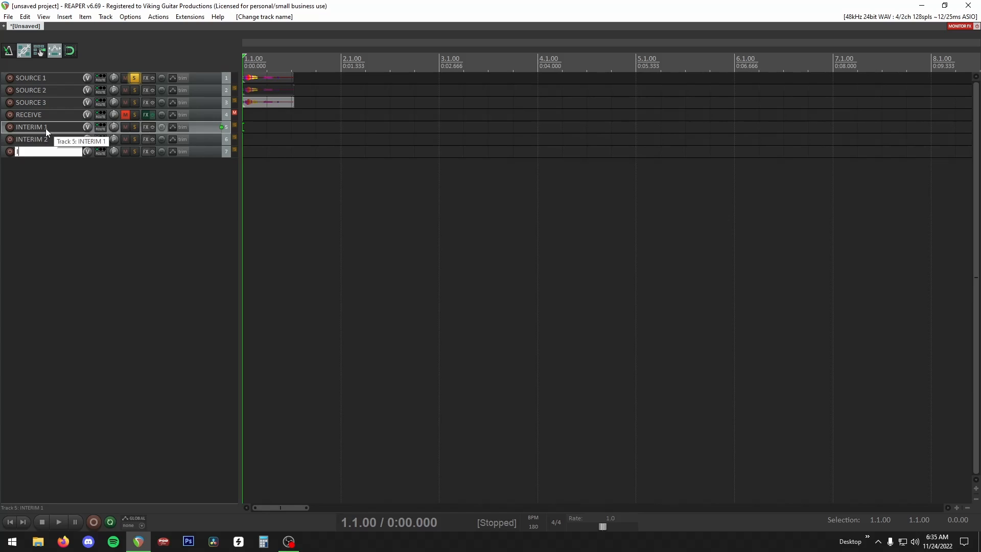
{"action": "type", "text": "INTERIM 3"}
{"action": "key", "text": "Return"}
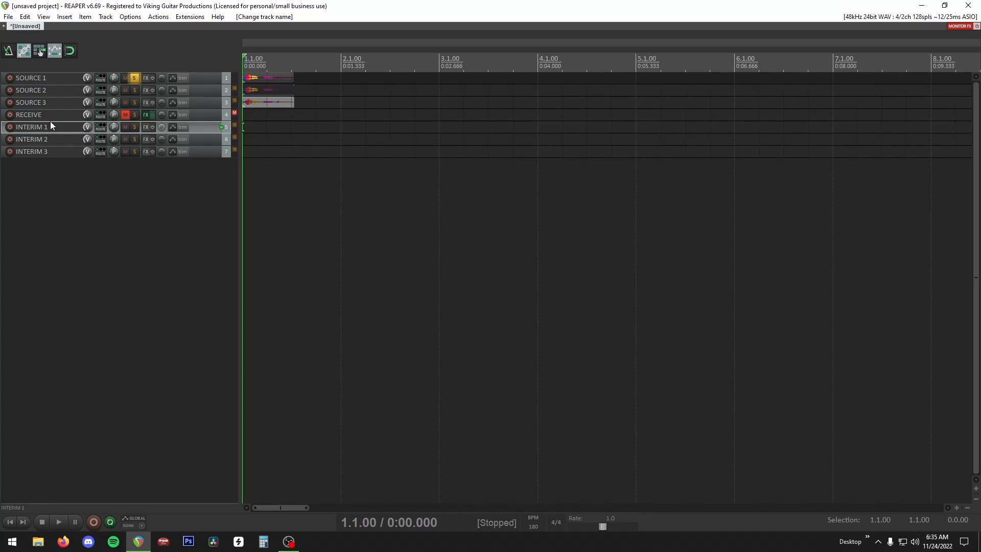
Send each SOURCE track to its same-numbered INTERIM track, and nest the three INTERIM tracks as children of RECEIVE
{"action": "left_click_drag", "start_coordinate": [101, 78], "coordinate": [102, 130]}
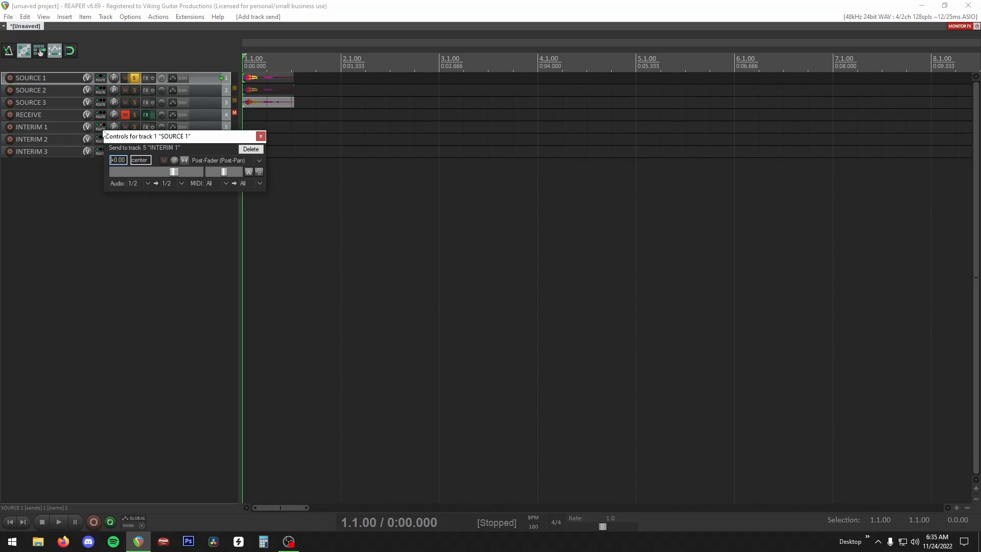
{"action": "left_click_drag", "start_coordinate": [97, 90], "coordinate": [99, 152]}
{"action": "left_click", "coordinate": [44, 128]}
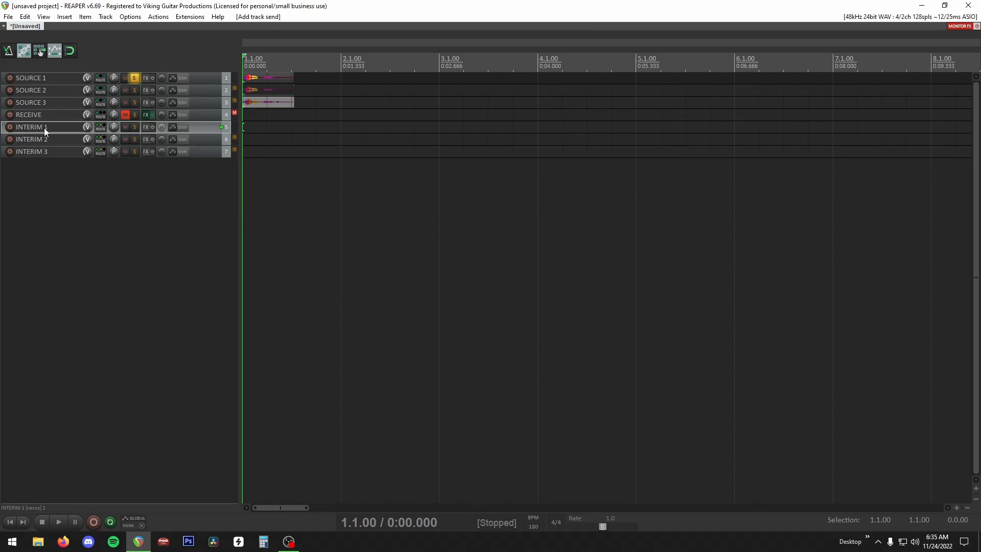
{"action": "left_click", "coordinate": [48, 153], "text": "shift"}
{"action": "left_click_drag", "start_coordinate": [48, 125], "coordinate": [48, 116]}
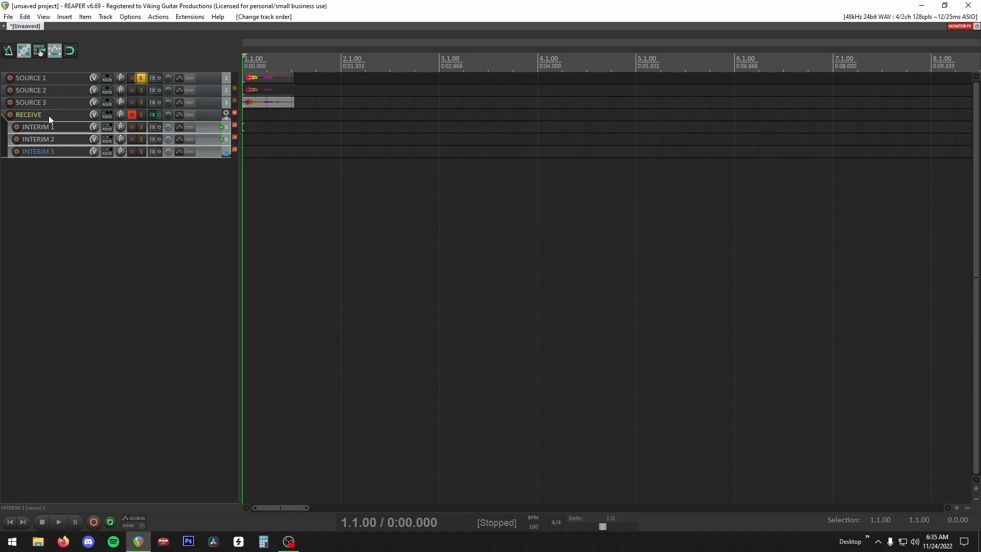
Expand all tracks to a taller height and leave only SOURCE 2 selected
{"action": "left_click", "coordinate": [47, 78]}
{"action": "key", "text": "ctrl+a"}
{"action": "key", "text": "grave"}
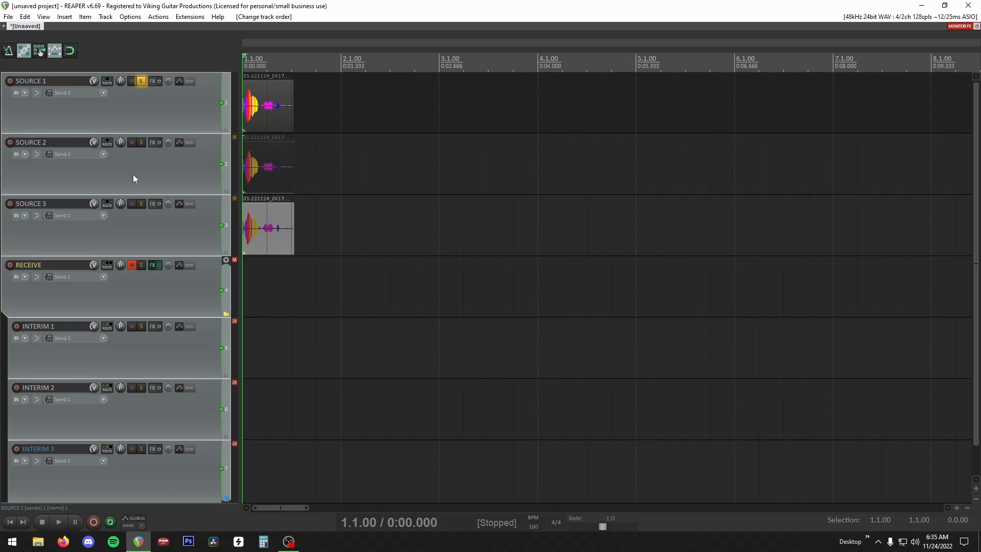
{"action": "left_click", "coordinate": [211, 175]}
Inspect the sends from the SOURCE tracks to the INTERIM tracks in the Routing Matrix, and close it
{"action": "left_click", "coordinate": [44, 16]}
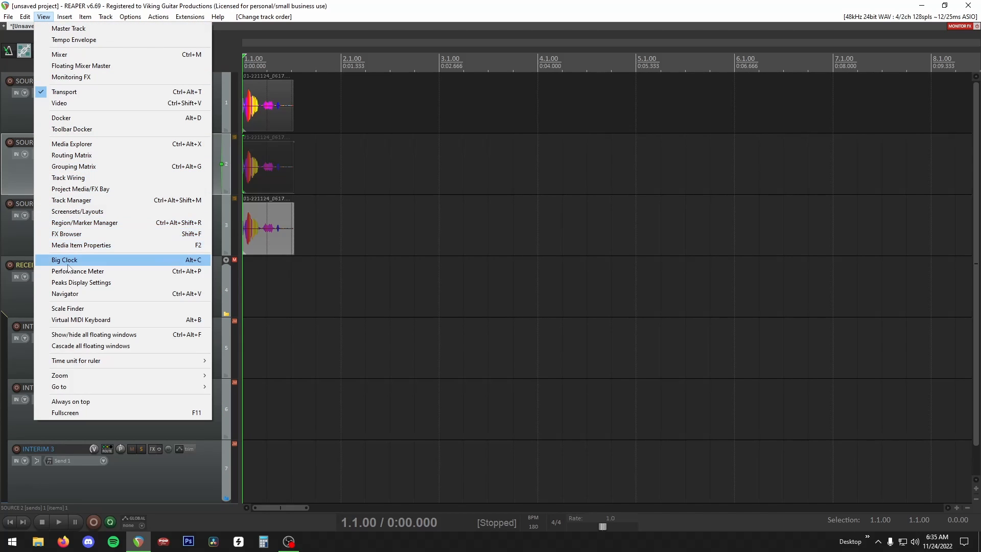
{"action": "left_click", "coordinate": [218, 174]}
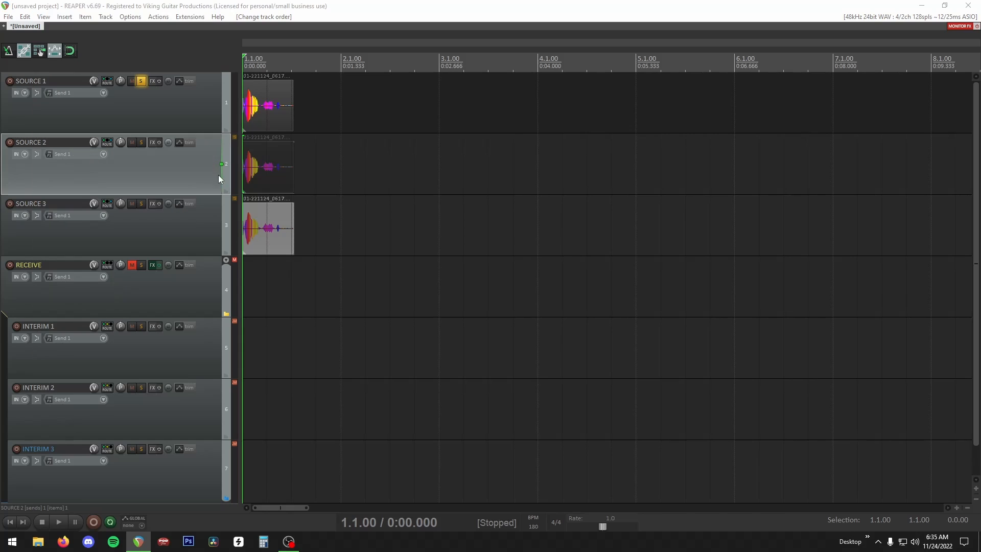
{"action": "left_click_drag", "start_coordinate": [980, 36], "coordinate": [520, 47]}
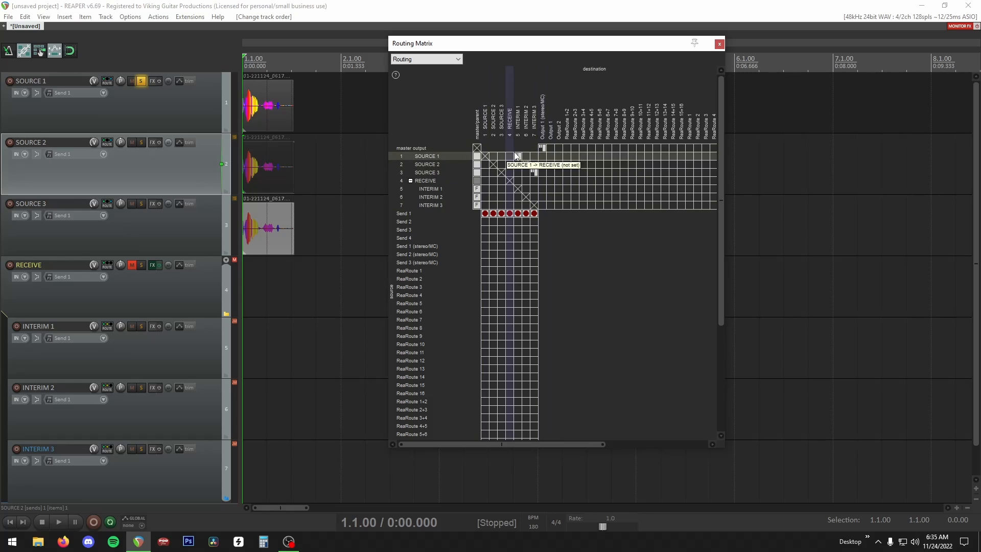
{"action": "left_click", "coordinate": [525, 164]}
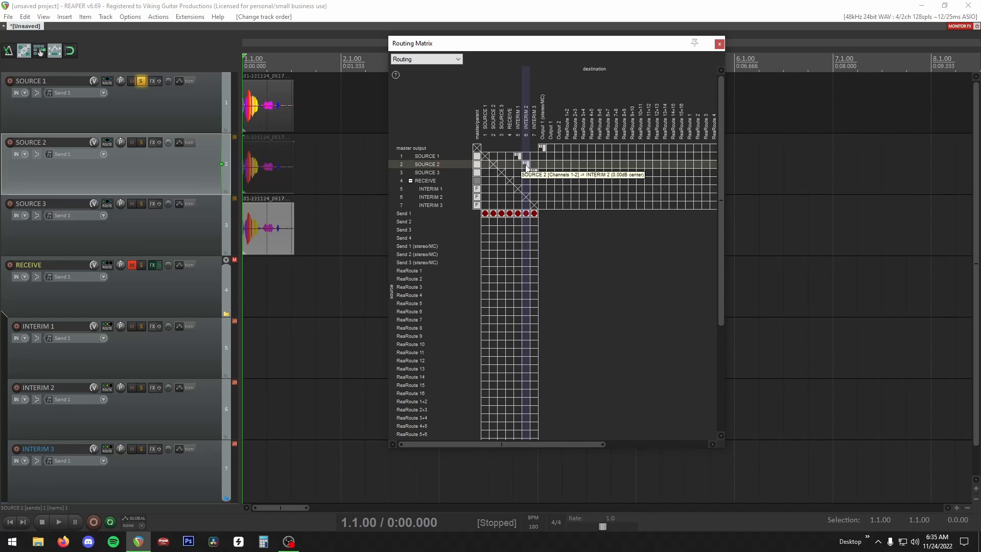
{"action": "left_click", "coordinate": [720, 44]}
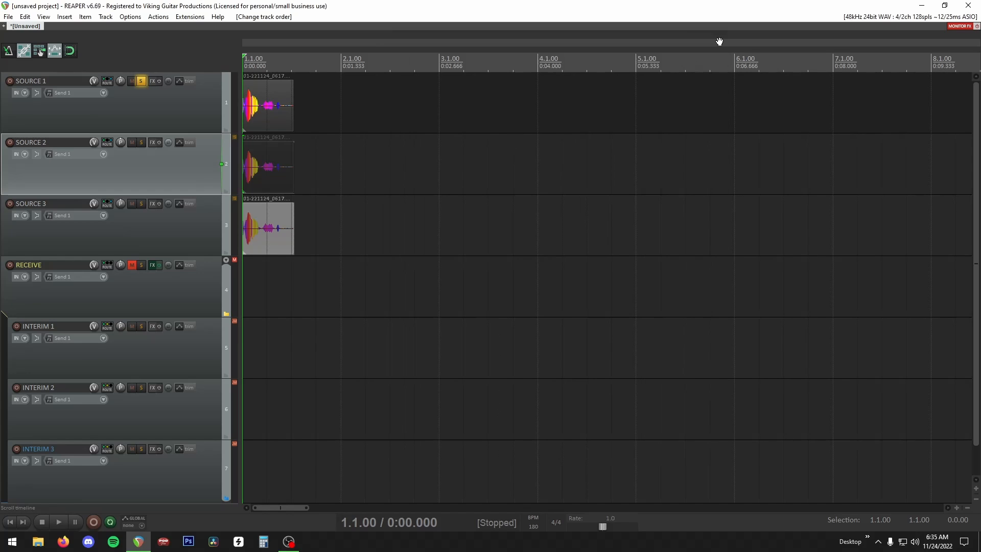
Unmute the RECEIVE track
{"action": "left_click", "coordinate": [148, 236]}
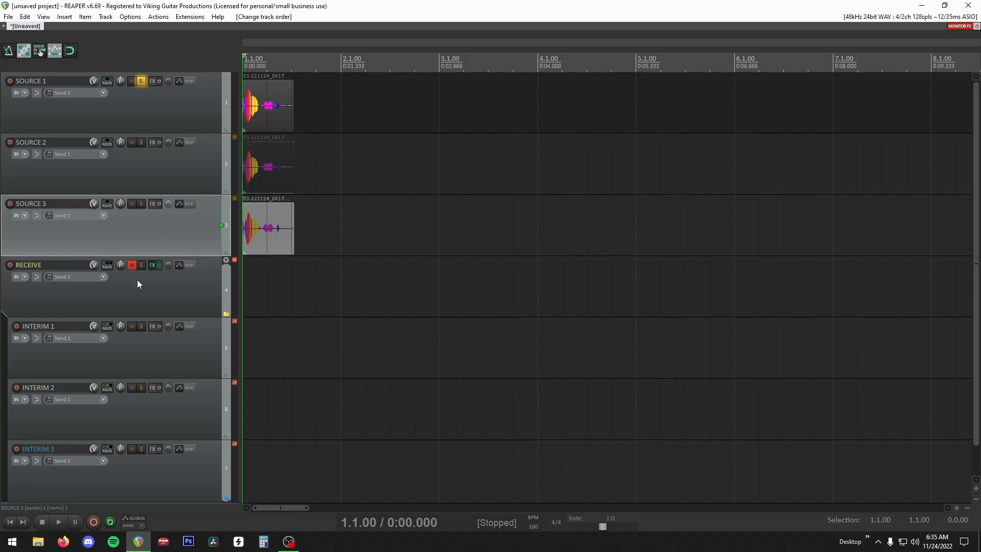
{"action": "left_click", "coordinate": [131, 266]}
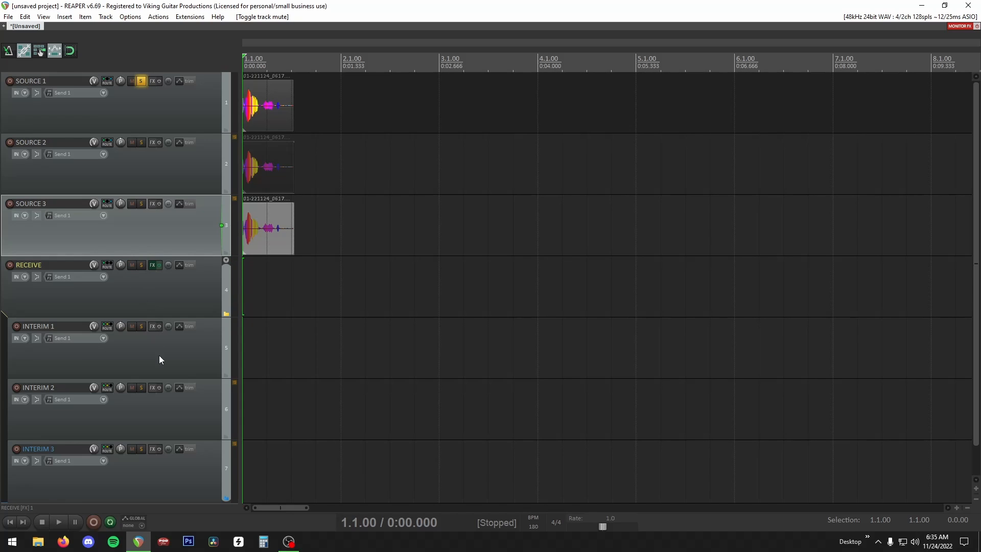
Add FabFilter Pro-Q 3 to INTERIM 1 and enable its low cut at about 2 kHz
{"action": "left_click", "coordinate": [159, 355]}
{"action": "key", "text": "shift+f"}
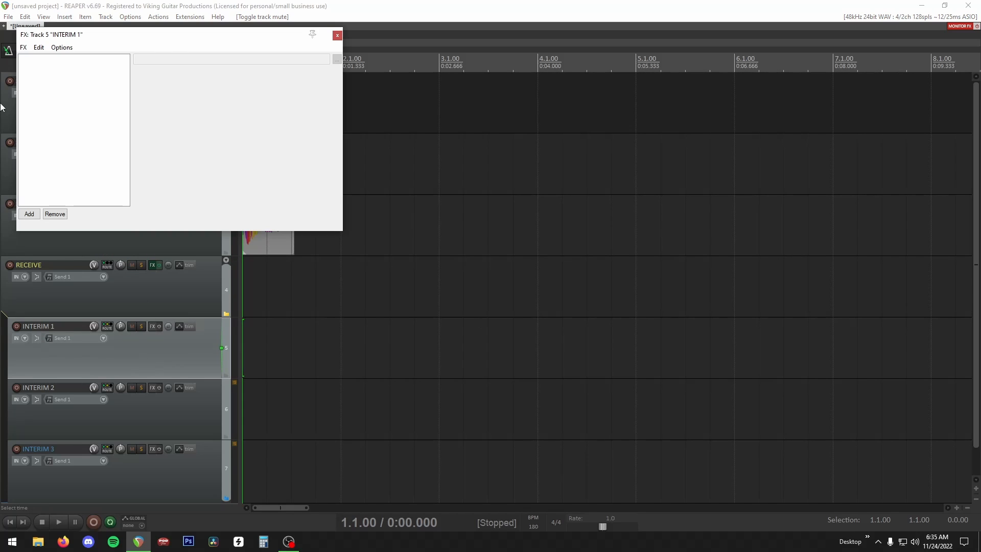
{"action": "left_click", "coordinate": [242, 199]}
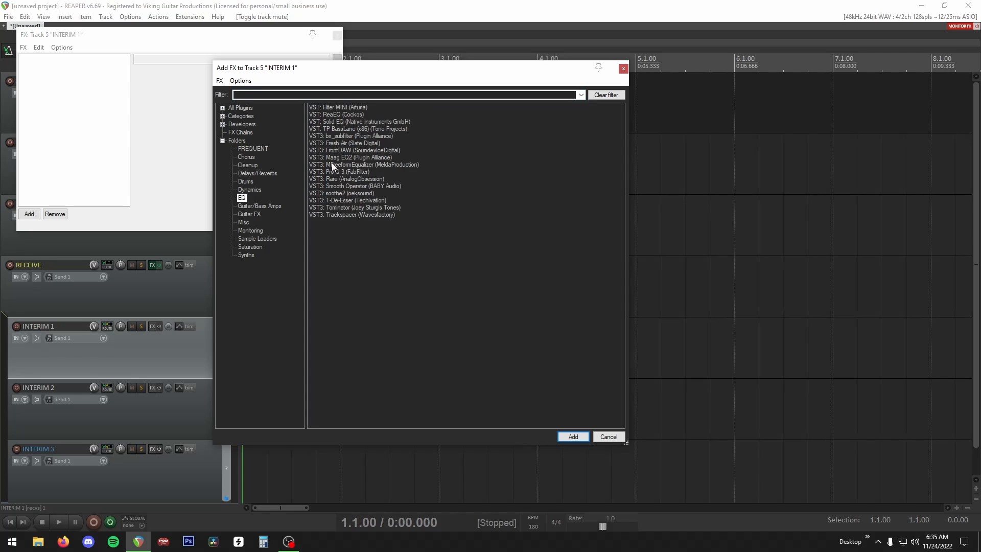
{"action": "double_click", "coordinate": [332, 162]}
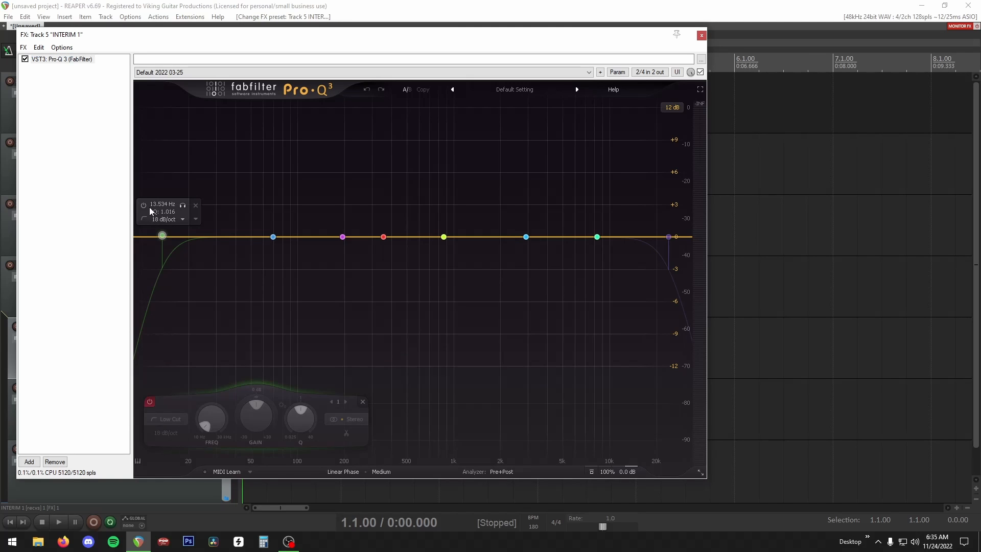
{"action": "left_click_drag", "start_coordinate": [212, 414], "coordinate": [241, 321]}
{"action": "key", "text": "Escape"}
Copy the EQ to INTERIM 2 and shape a mid band with low cut about 280 Hz and high cut about 1.8 kHz
{"action": "left_click_drag", "start_coordinate": [151, 328], "coordinate": [154, 388]}
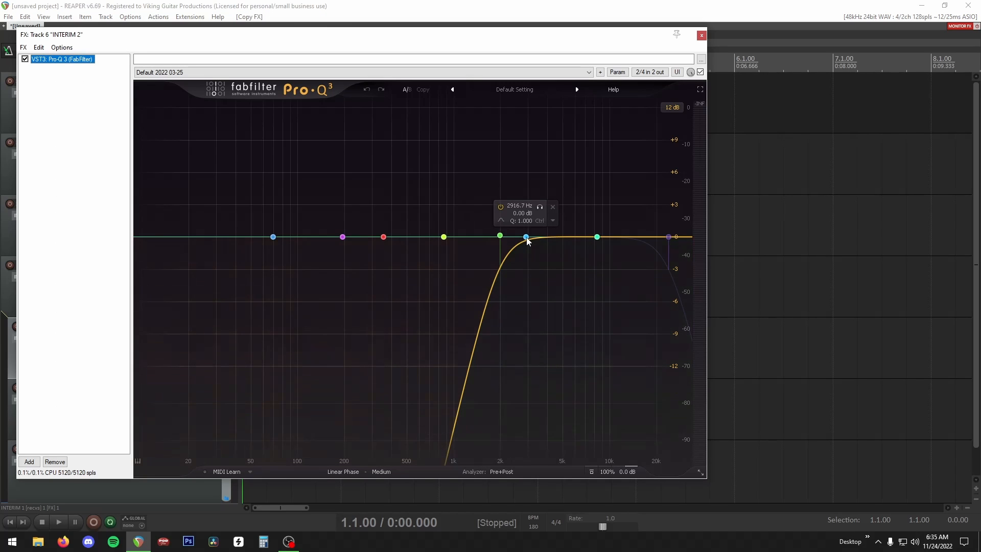
{"action": "left_click_drag", "start_coordinate": [417, 237], "coordinate": [437, 233]}
{"action": "left_click_drag", "start_coordinate": [501, 235], "coordinate": [367, 237]}
{"action": "left_click_drag", "start_coordinate": [668, 237], "coordinate": [493, 240]}
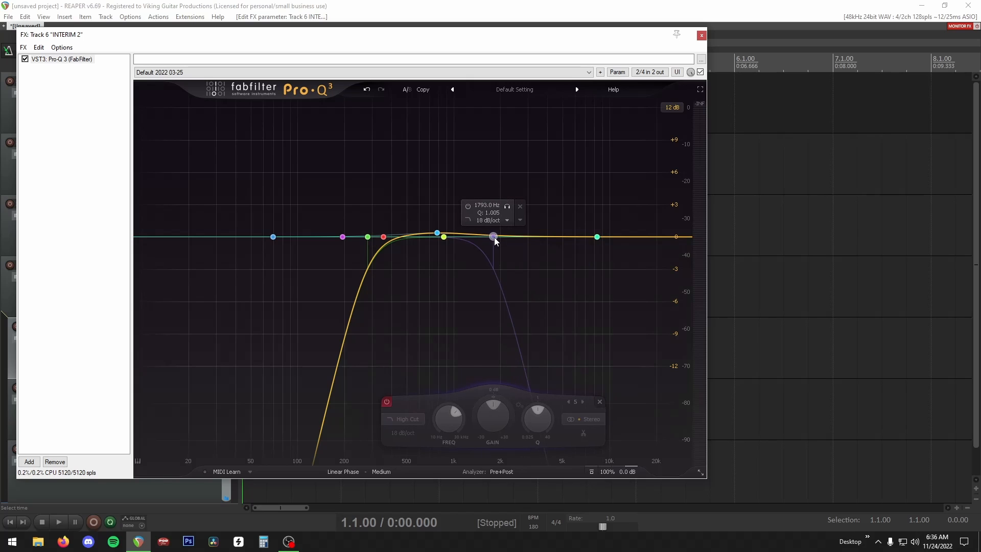
{"action": "left_click", "coordinate": [468, 205]}
{"action": "key", "text": "Escape"}
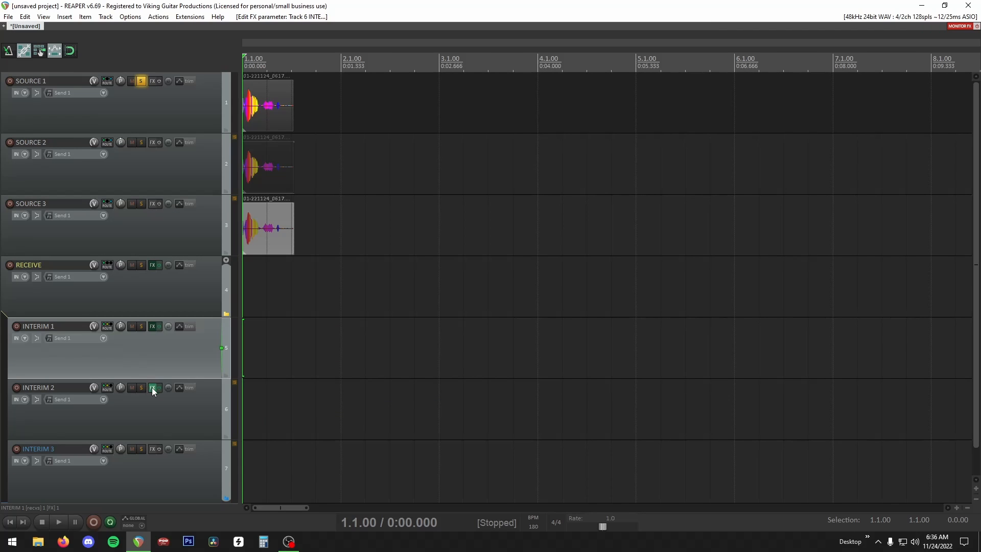
Copy INTERIM 2's EQ to INTERIM 3, disable its low cut, and lower the high cut to about 800 Hz
{"action": "left_click_drag", "start_coordinate": [152, 388], "coordinate": [154, 452]}
{"action": "left_click", "coordinate": [154, 450]}
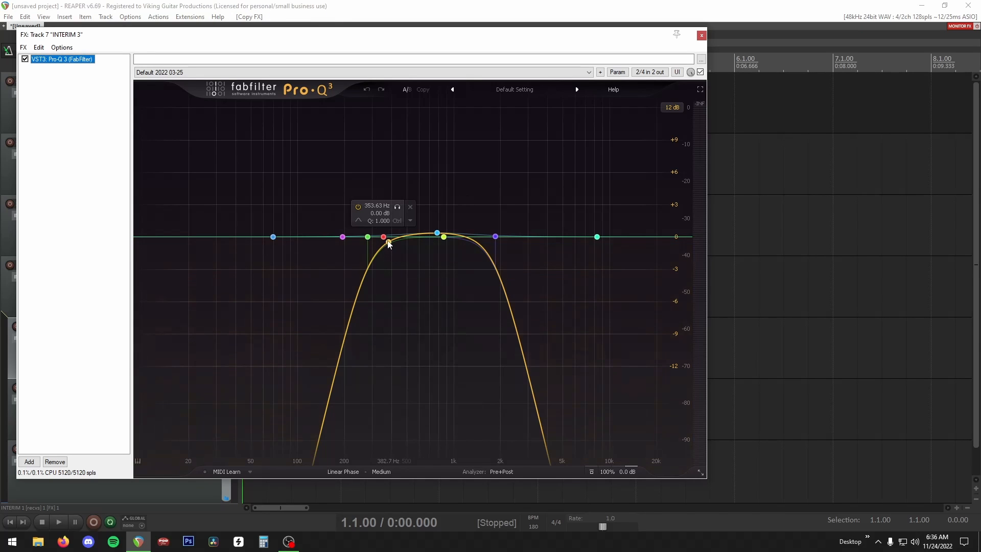
{"action": "left_click", "coordinate": [368, 236]}
{"action": "left_click", "coordinate": [342, 206]}
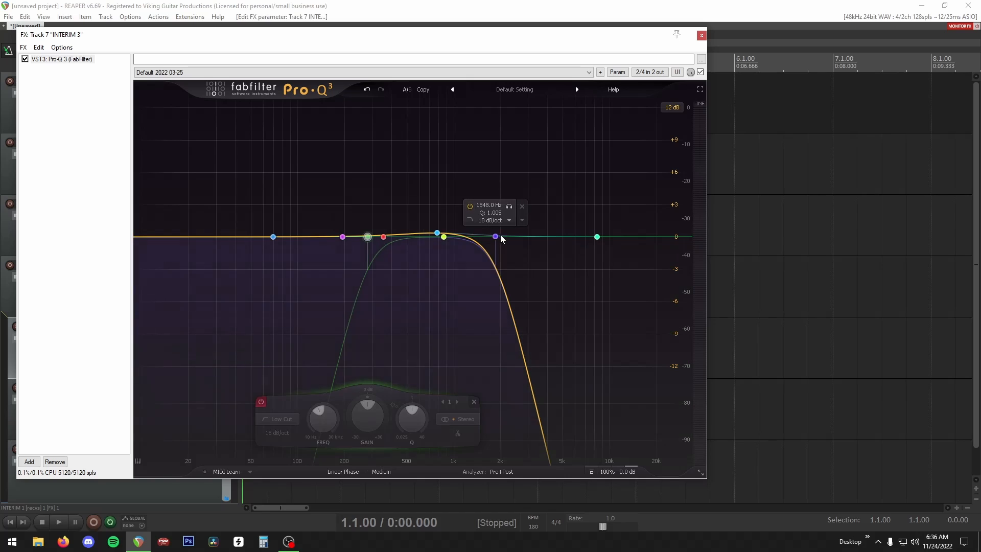
{"action": "left_click_drag", "start_coordinate": [495, 237], "coordinate": [438, 235]}
{"action": "key", "text": "Escape"}
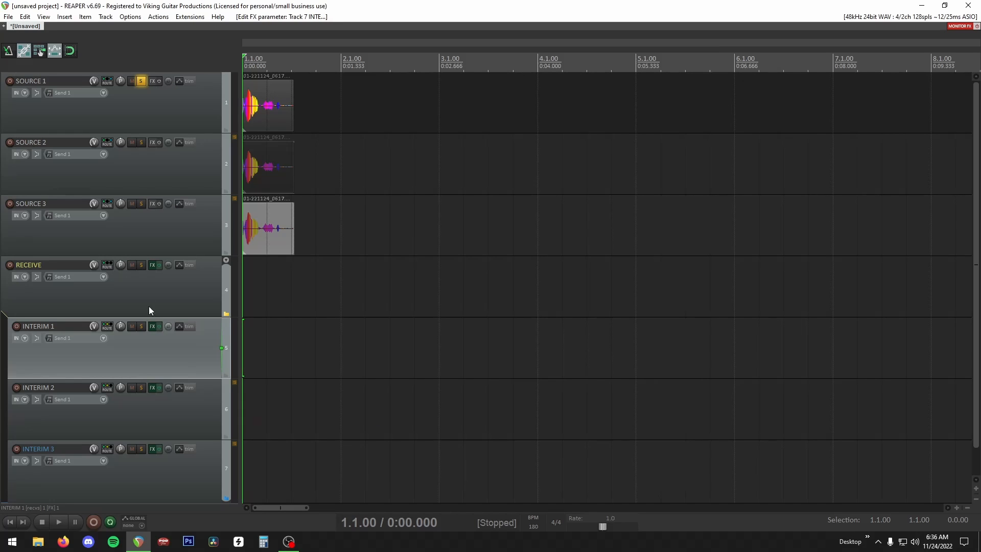
Bypass RECEIVE's effects and play INTERIM 1 exclusively soloed with RECEIVE unmuted
{"action": "left_click", "coordinate": [159, 265]}
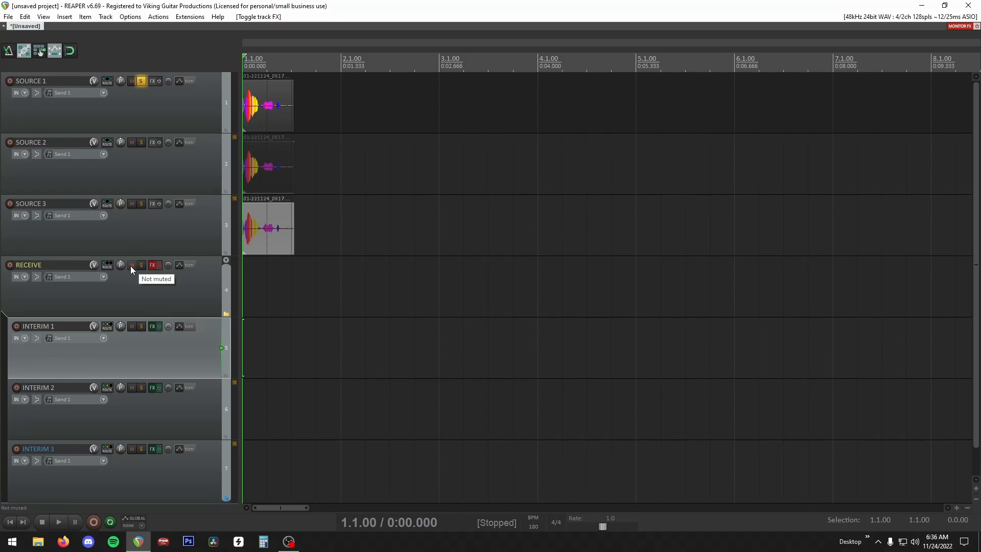
{"action": "left_click", "coordinate": [132, 265]}
{"action": "left_click", "coordinate": [141, 326], "text": "ctrl+alt"}
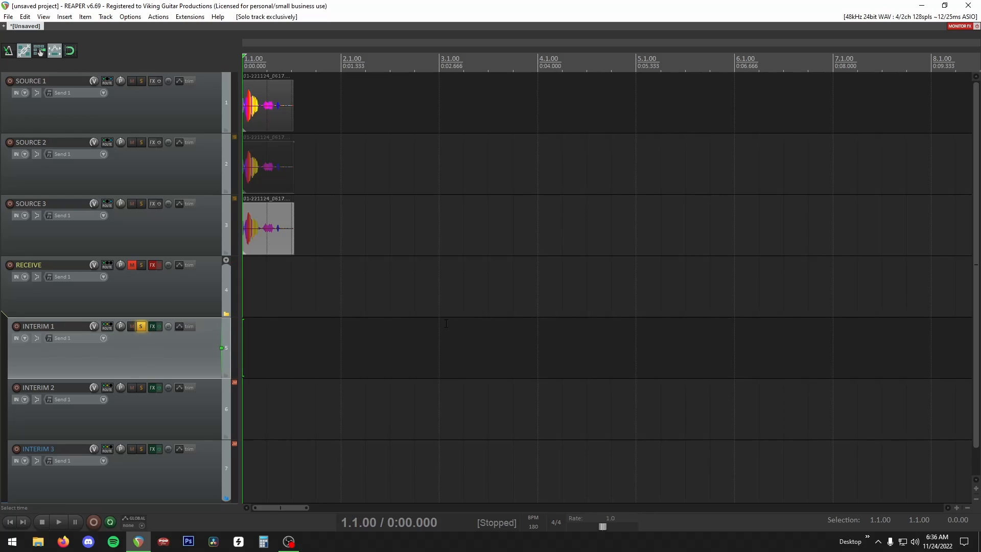
{"action": "key", "text": "space"}
{"action": "key", "text": "space"}
{"action": "left_click", "coordinate": [131, 265]}
{"action": "key", "text": "space"}
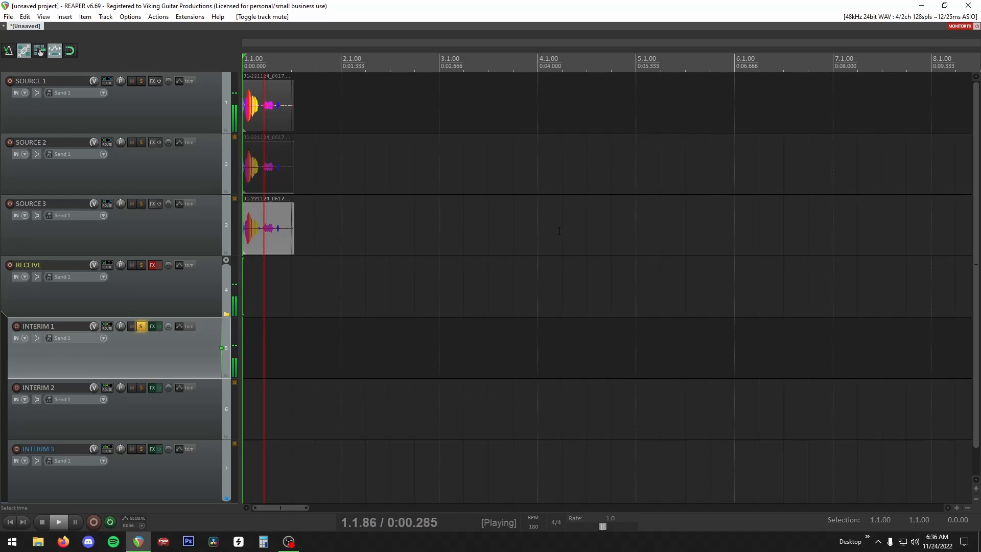
{"action": "key", "text": "space"}
Play INTERIM 2 and INTERIM 3 in turn, each exclusively soloed, and clear the solo
{"action": "left_click", "coordinate": [142, 388], "text": "ctrl+alt"}
{"action": "key", "text": "space"}
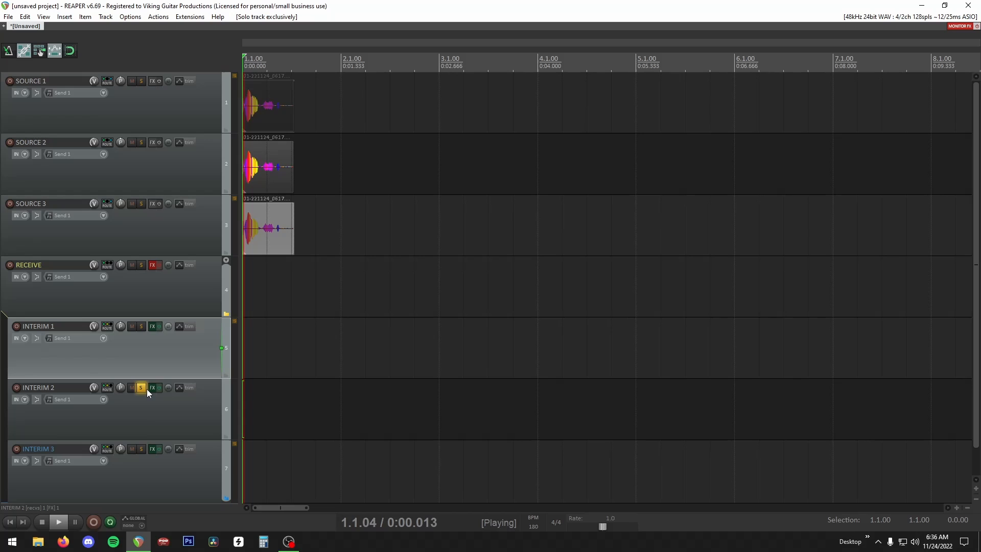
{"action": "key", "text": "space"}
{"action": "left_click", "coordinate": [142, 449], "text": "ctrl+alt"}
{"action": "key", "text": "space"}
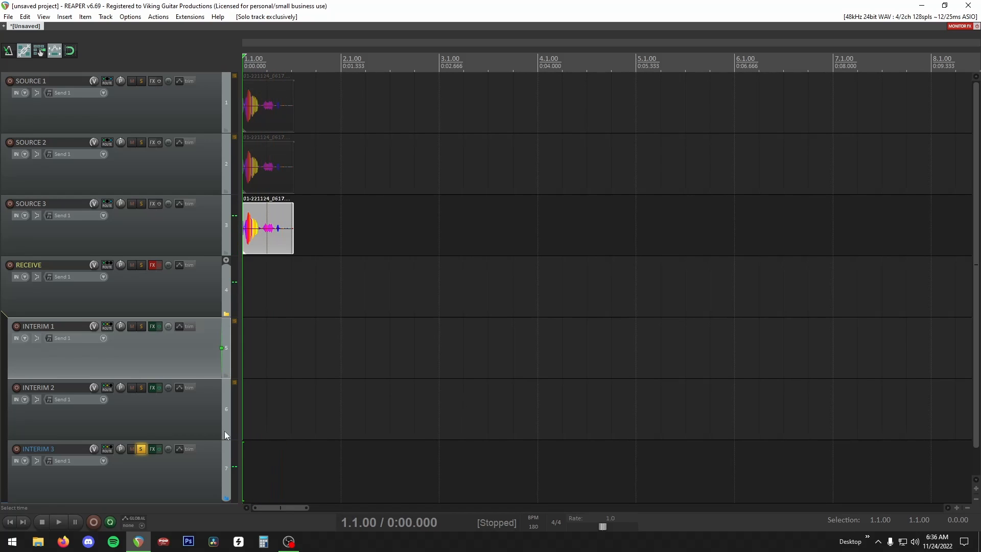
{"action": "left_click", "coordinate": [141, 449]}
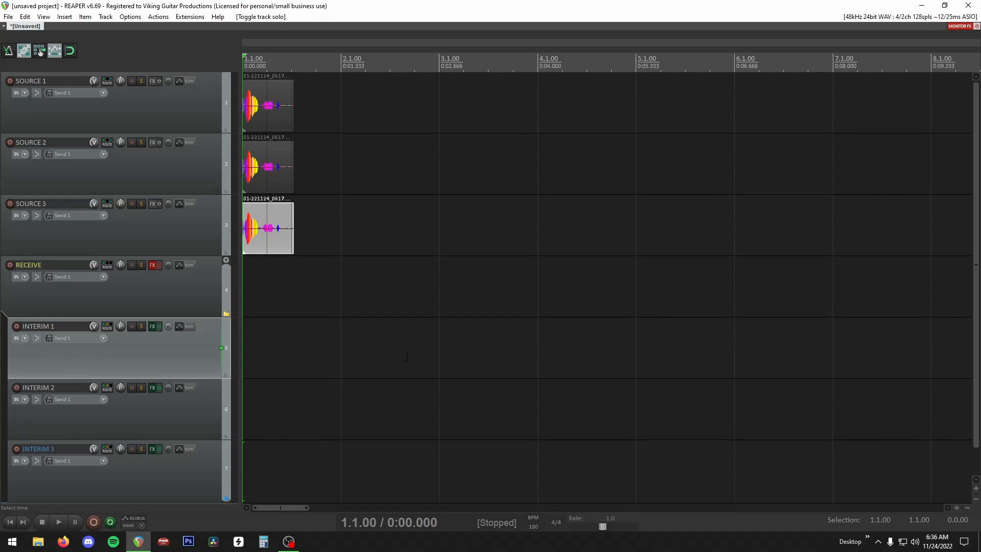
Turn RECEIVE's effects back on, solo RECEIVE exclusively, play the combined signal, and select the track
{"action": "left_click", "coordinate": [159, 265]}
{"action": "left_click", "coordinate": [140, 264], "text": "ctrl+alt"}
{"action": "key", "text": "space"}
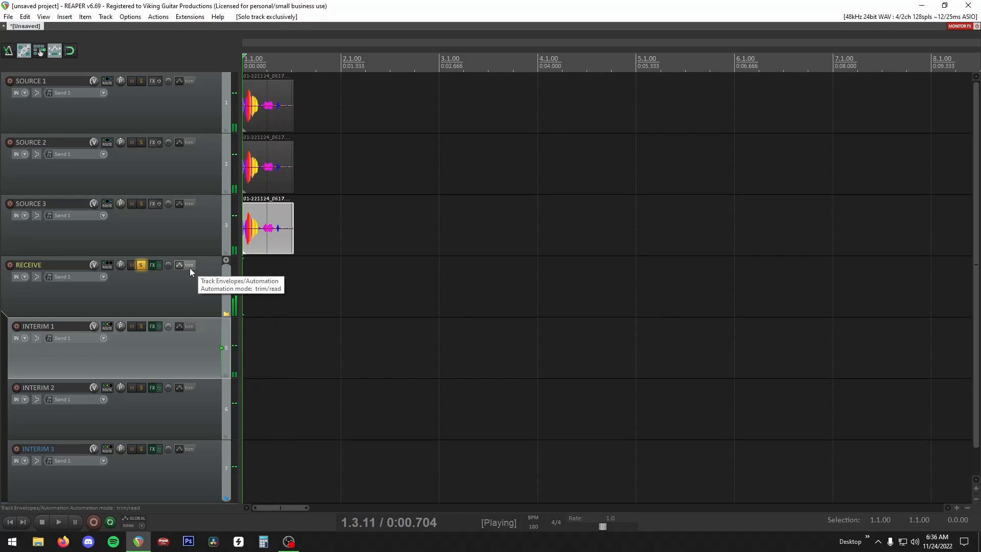
{"action": "key", "text": "space"}
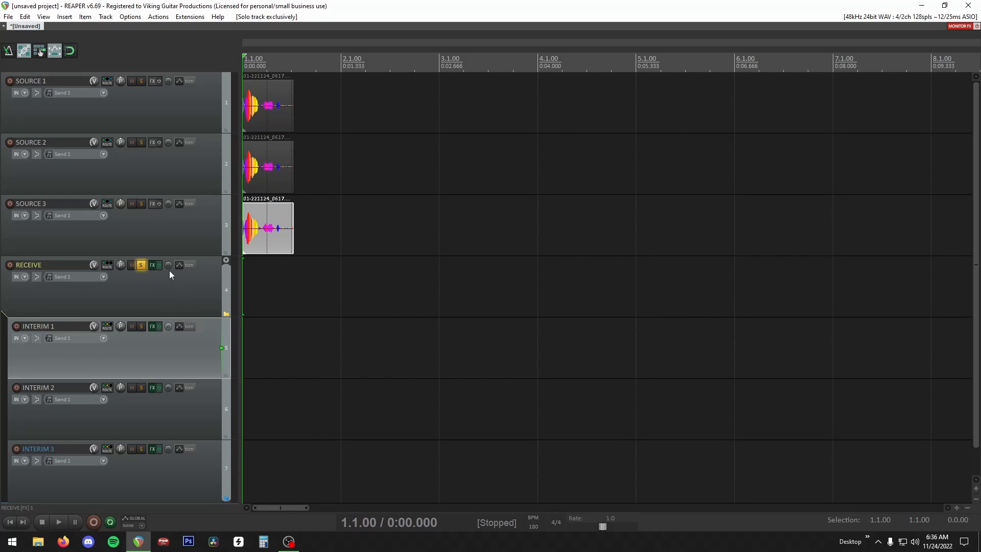
{"action": "left_click", "coordinate": [207, 282]}
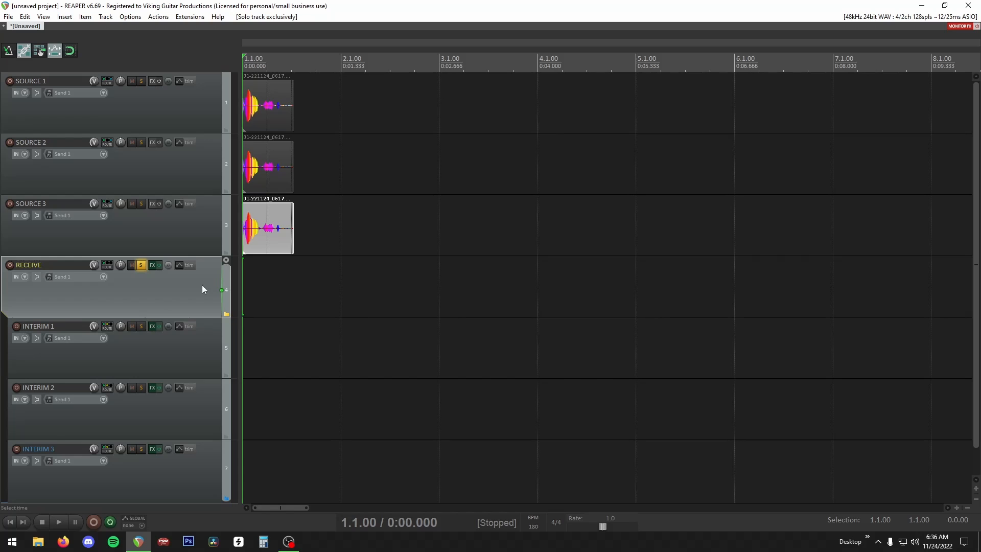
{"action": "left_click", "coordinate": [187, 116]}
{"action": "left_click", "coordinate": [197, 354]}
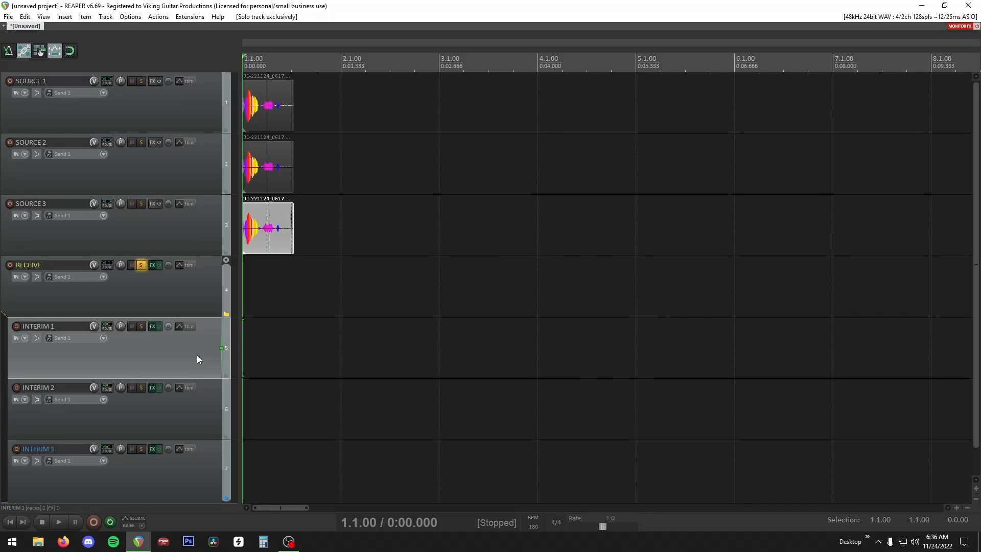
{"action": "left_click", "coordinate": [198, 415]}
{"action": "left_click", "coordinate": [192, 471]}
{"action": "left_click", "coordinate": [187, 360]}
{"action": "left_click", "coordinate": [197, 415]}
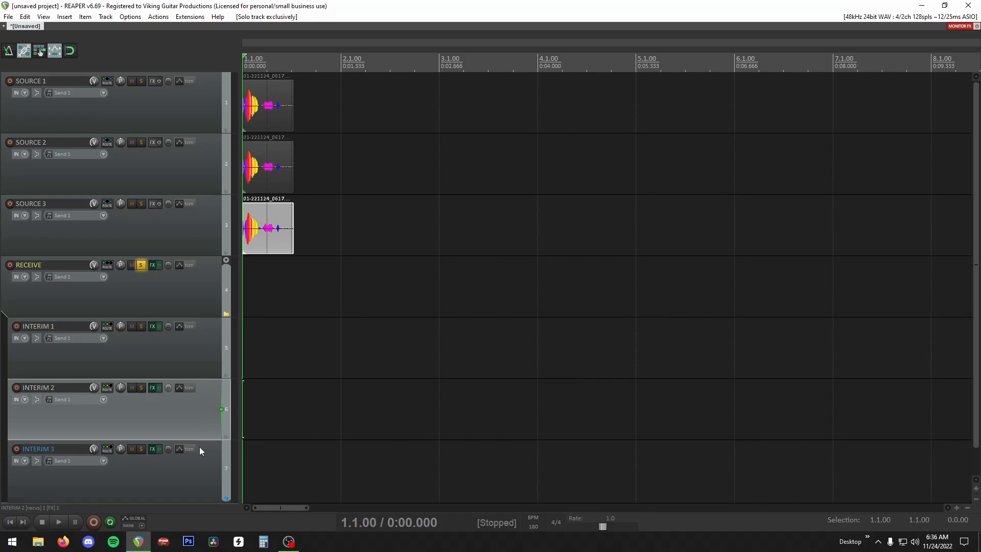
{"action": "left_click", "coordinate": [200, 447]}
{"action": "left_click", "coordinate": [209, 437]}
{"action": "left_click", "coordinate": [213, 368]}
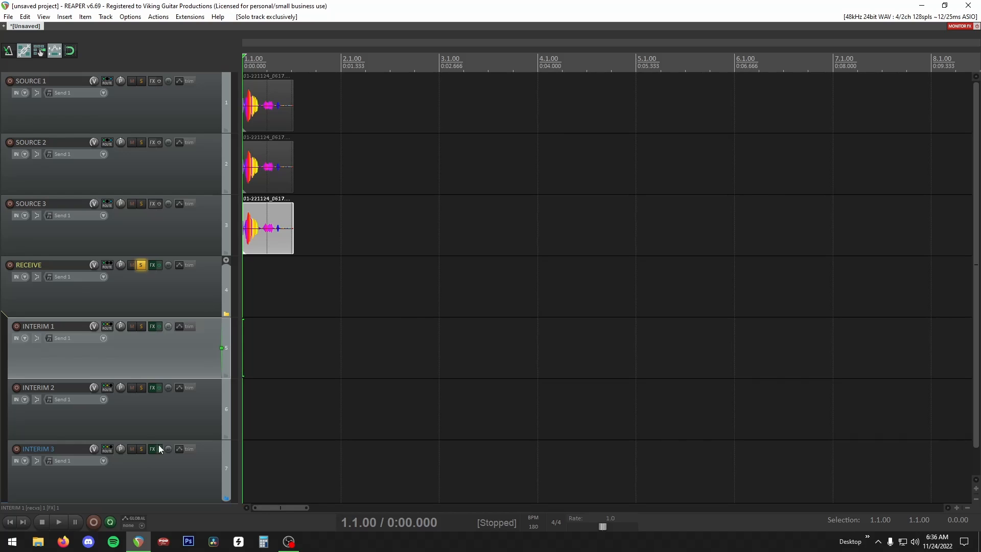
Delete the RECEIVE track together with its three nested INTERIM tracks
{"action": "left_click", "coordinate": [82, 301]}
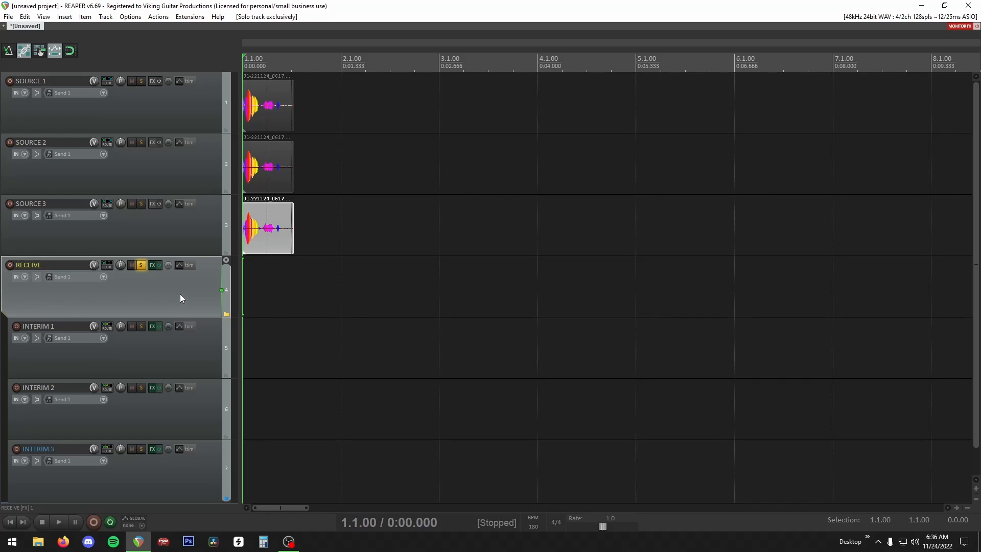
{"action": "left_click", "coordinate": [189, 477], "text": "shift"}
{"action": "key", "text": "Delete"}
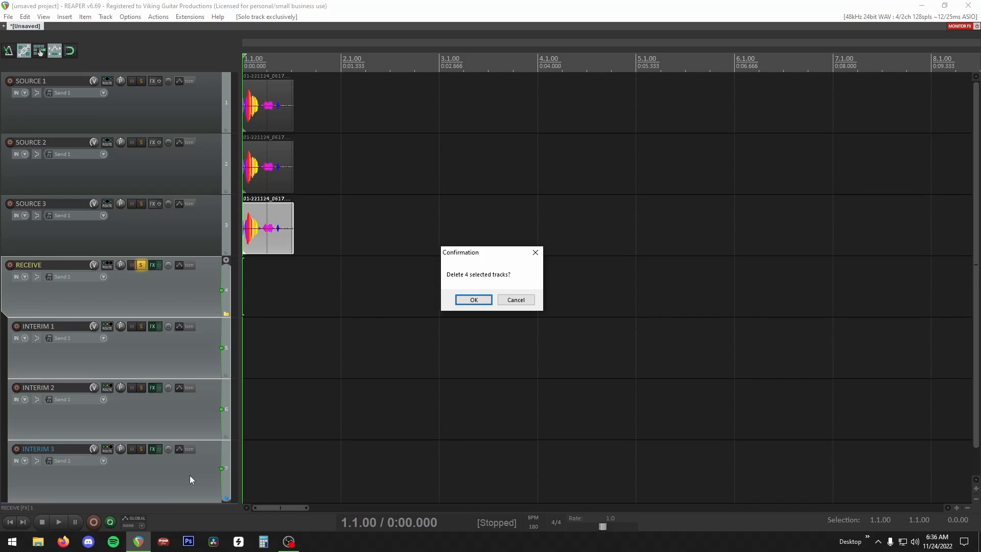
{"action": "key", "text": "Return"}
Add a new track below SOURCE 3, name it RECEIVE, and fit all tracks to the arrange view height
{"action": "double_click", "coordinate": [111, 271]}
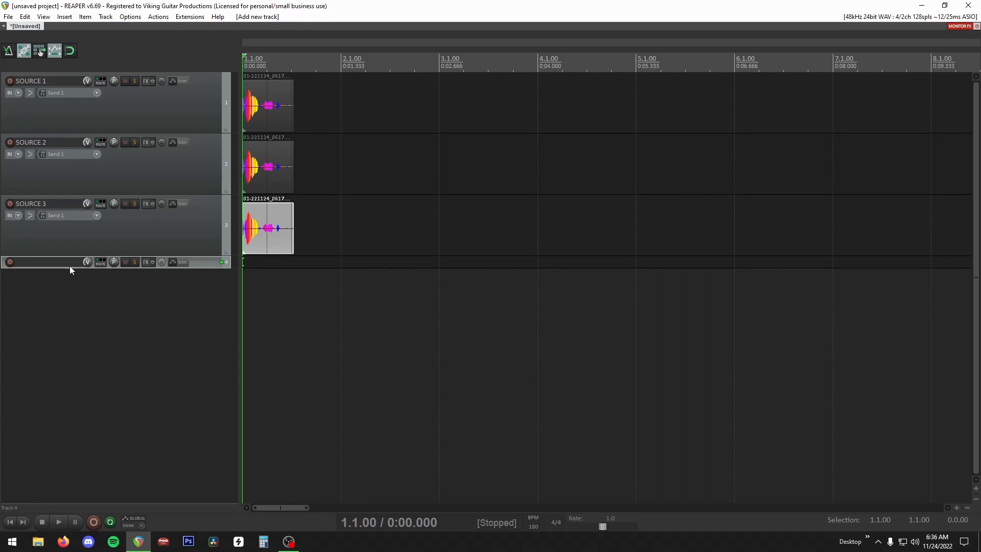
{"action": "double_click", "coordinate": [70, 263]}
{"action": "type", "text": "RECEIVE"}
{"action": "key", "text": "Return"}
{"action": "key", "text": "ctrl+a"}
{"action": "key", "text": "`"}
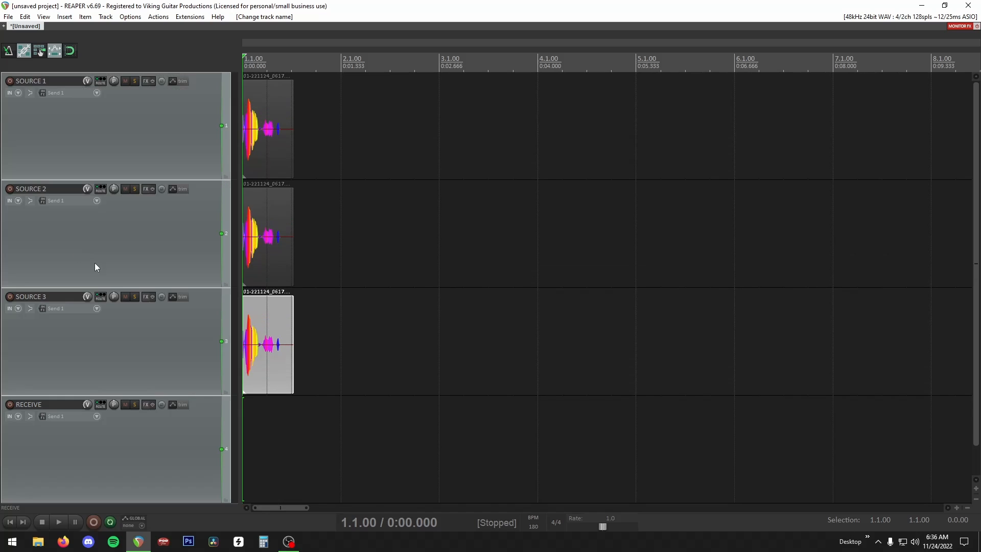
{"action": "left_click", "coordinate": [186, 434]}
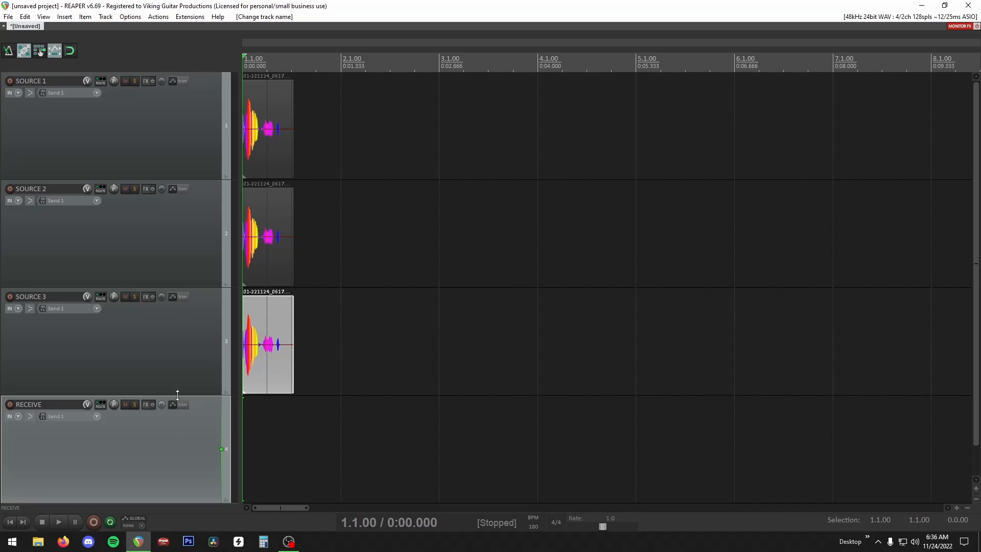
{"action": "left_click", "coordinate": [150, 130]}
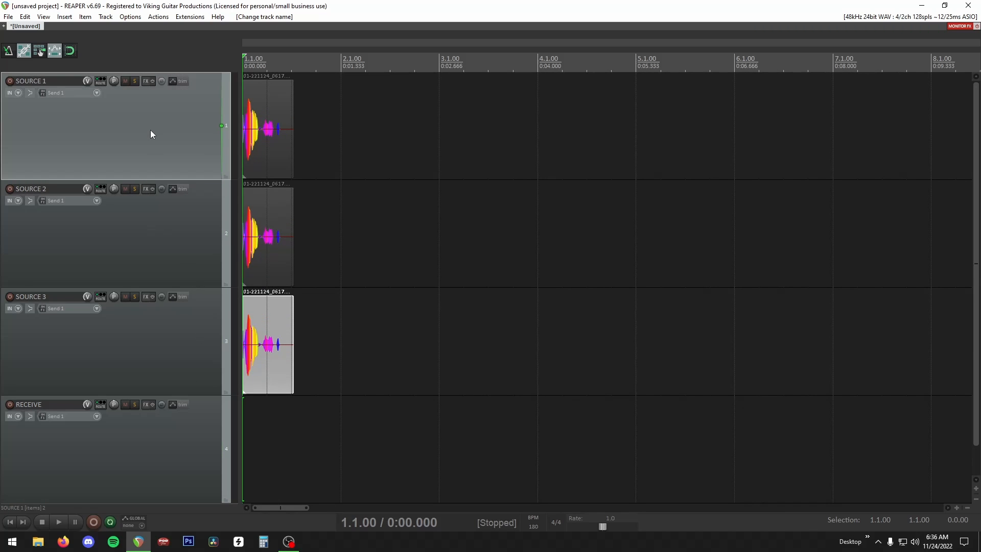
{"action": "key", "text": "f"}
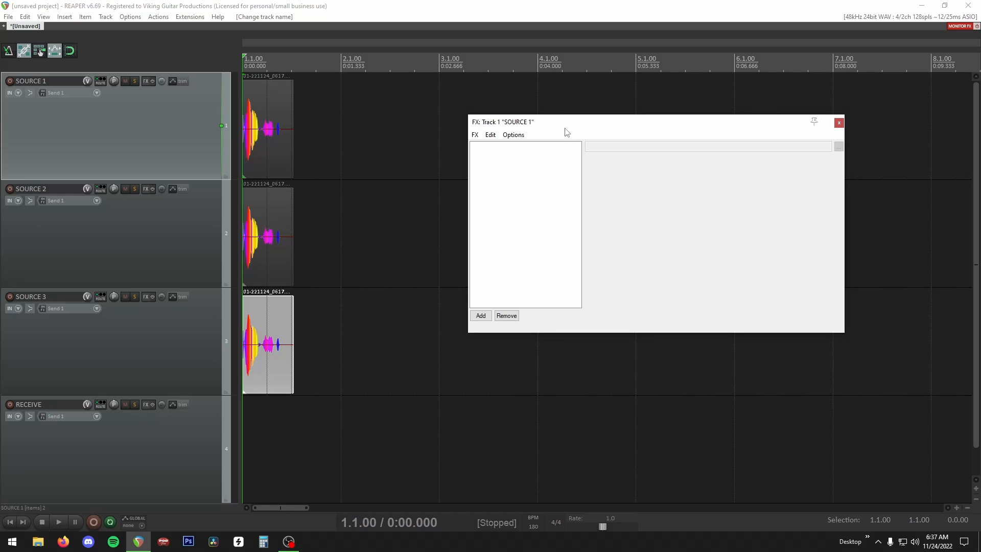
{"action": "left_click_drag", "start_coordinate": [565, 127], "coordinate": [383, 134]}
{"action": "double_click", "coordinate": [394, 169]}
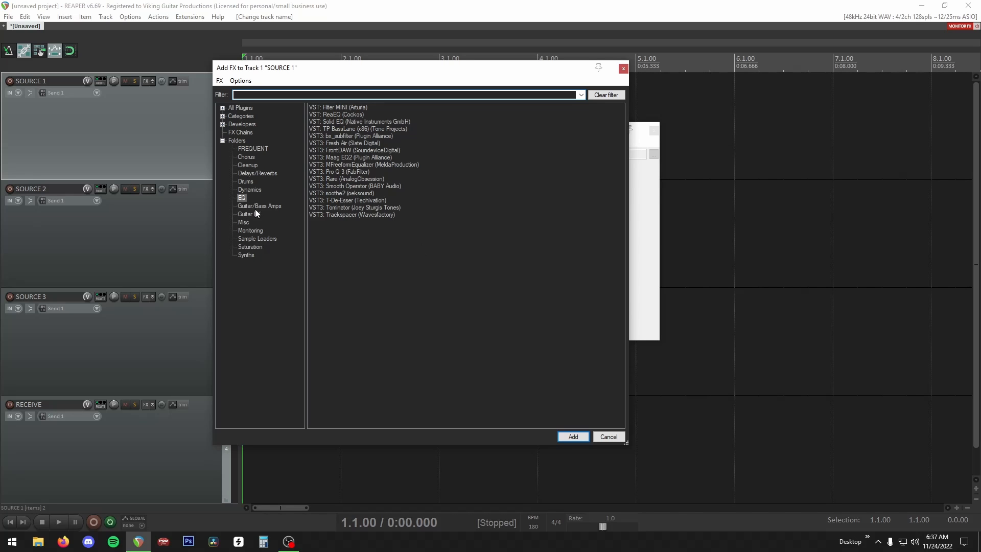
{"action": "left_click", "coordinate": [262, 175]}
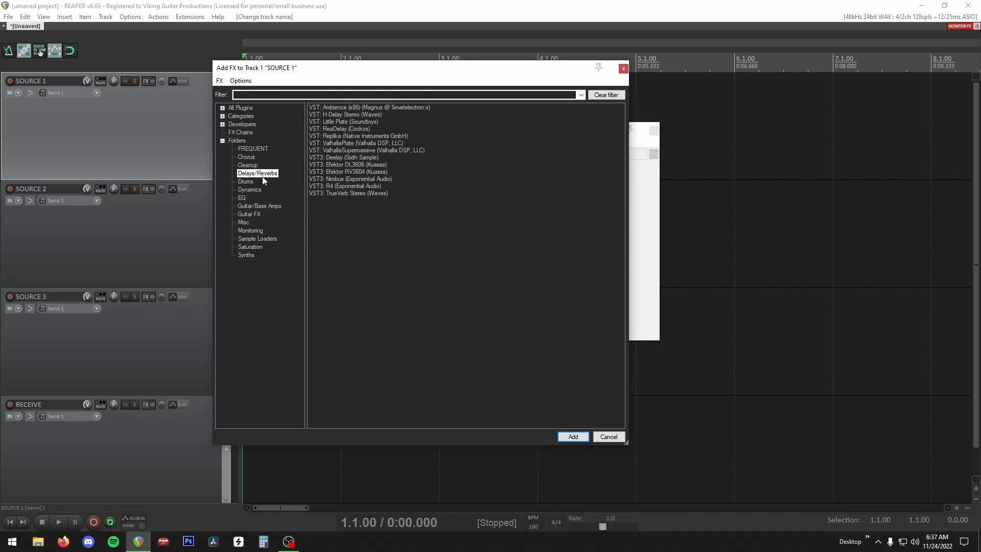
{"action": "key", "text": "Escape"}
{"action": "key", "text": "Escape"}
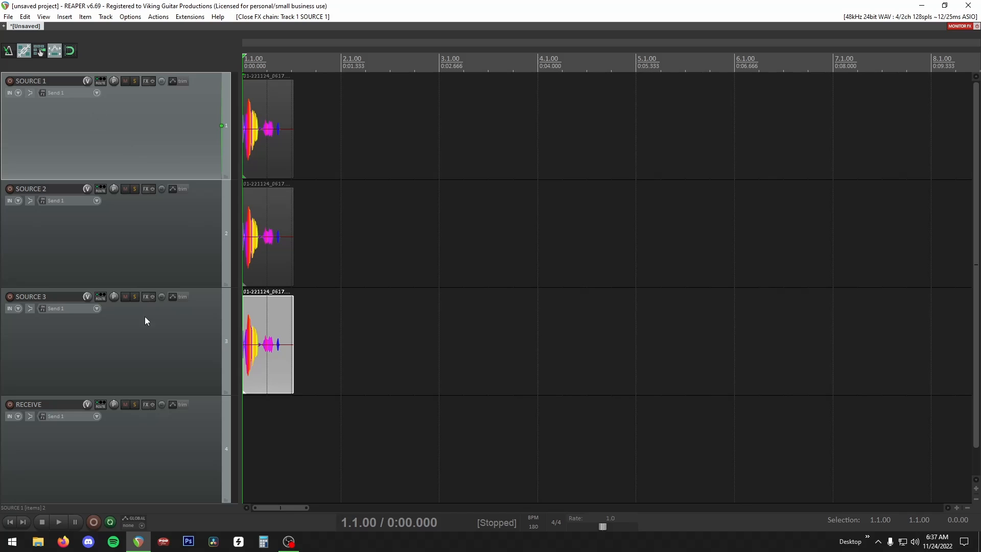
Select SOURCE 1, SOURCE 2 and SOURCE 3 together and create sends from all three to RECEIVE
{"action": "left_click", "coordinate": [122, 283], "text": "ctrl"}
{"action": "left_click", "coordinate": [119, 348], "text": "ctrl"}
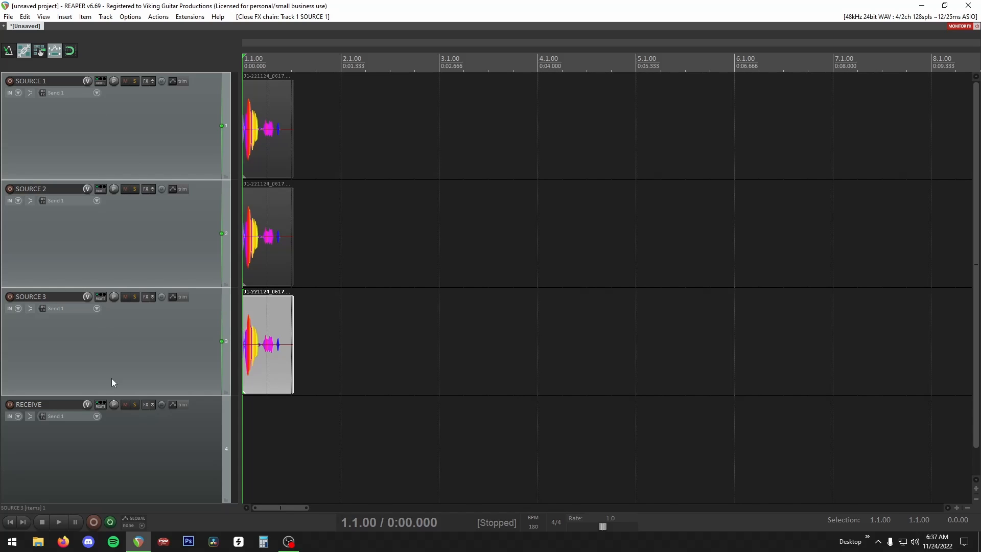
{"action": "left_click", "coordinate": [100, 404]}
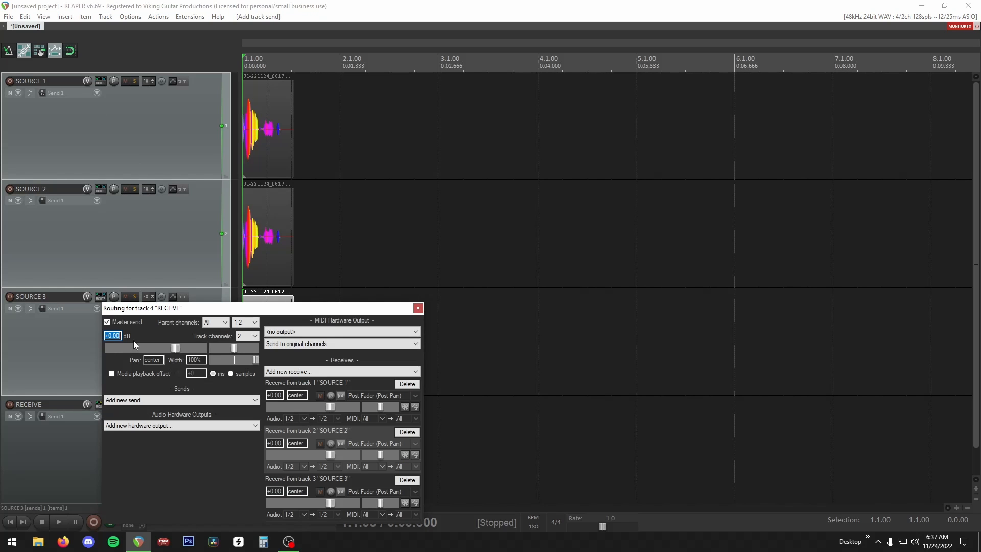
Set the number of track channels on SOURCE 1 to 4
{"action": "left_click", "coordinate": [138, 136]}
{"action": "left_click", "coordinate": [100, 82]}
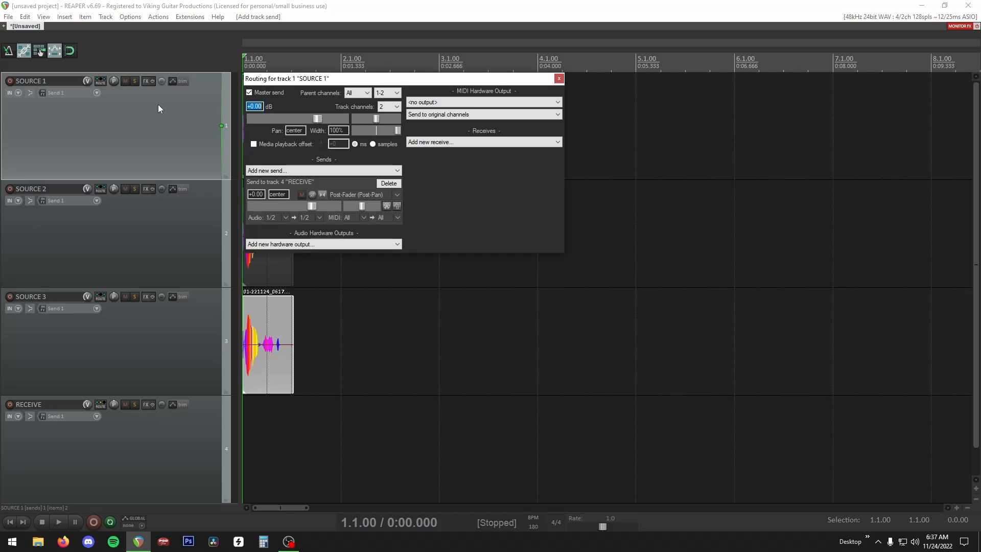
{"action": "left_click", "coordinate": [388, 106]}
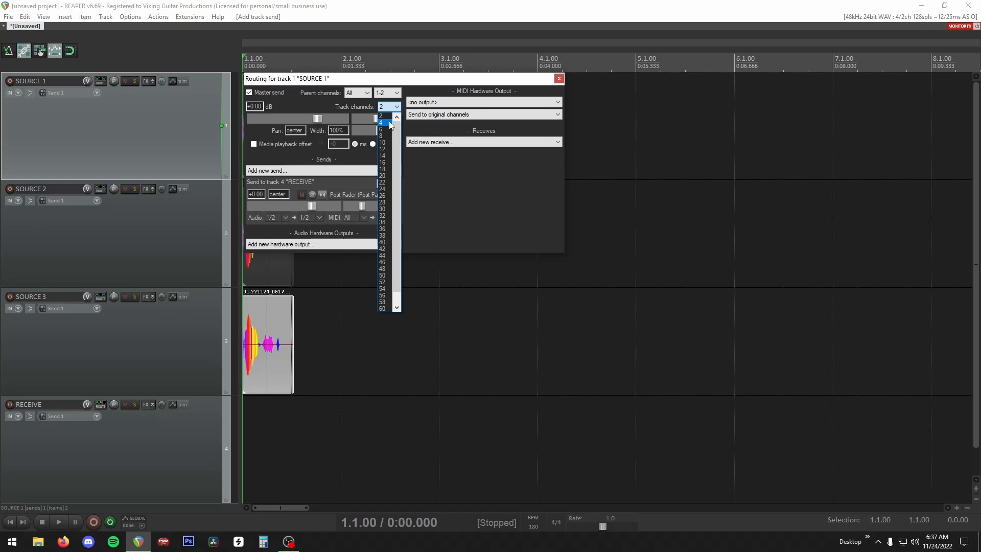
{"action": "left_click", "coordinate": [388, 123]}
Set the number of track channels on SOURCE 2 and SOURCE 3 to 4
{"action": "left_click", "coordinate": [140, 240]}
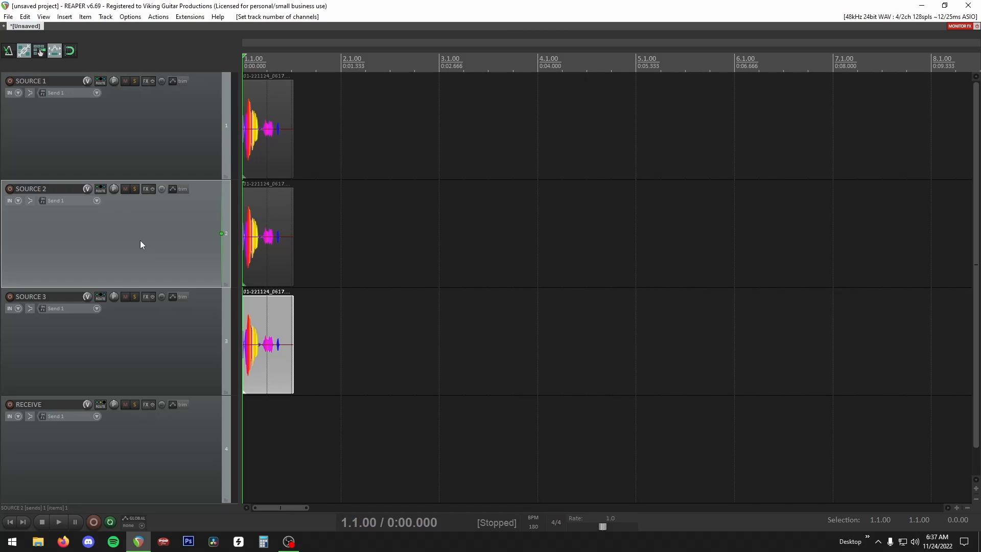
{"action": "left_click", "coordinate": [105, 192]}
{"action": "left_click", "coordinate": [389, 214]}
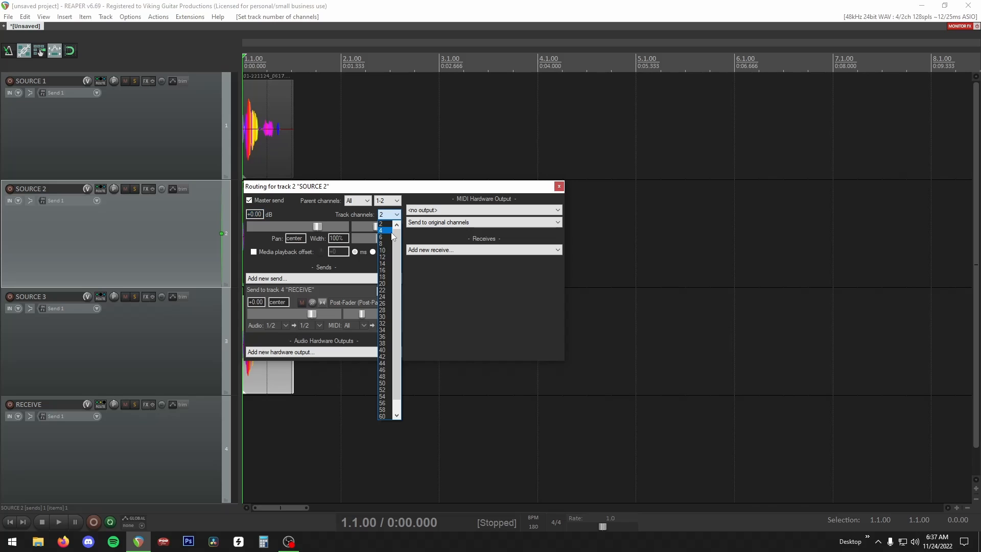
{"action": "left_click", "coordinate": [388, 215]}
{"action": "left_click", "coordinate": [388, 232]}
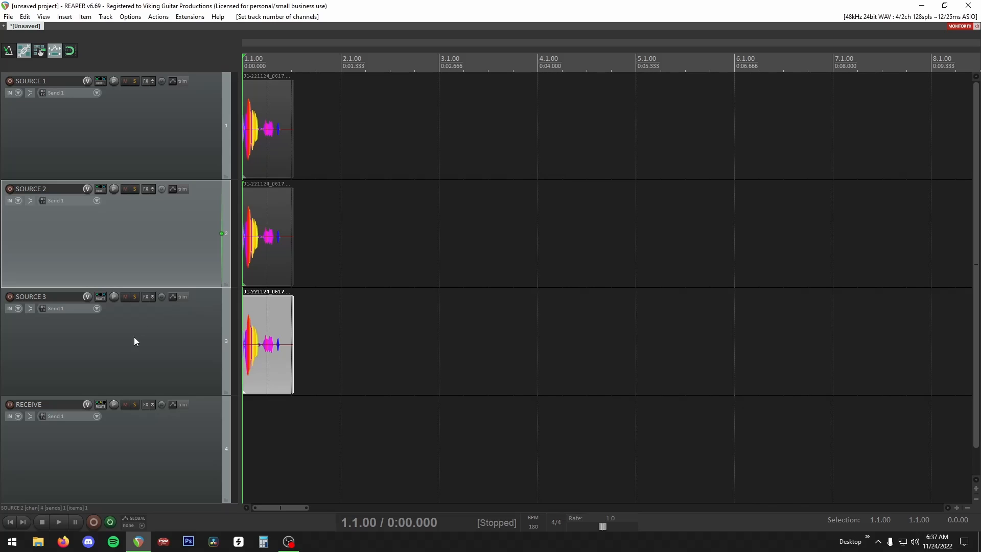
{"action": "left_click", "coordinate": [101, 299]}
{"action": "left_click", "coordinate": [389, 322]}
{"action": "left_click", "coordinate": [387, 339]}
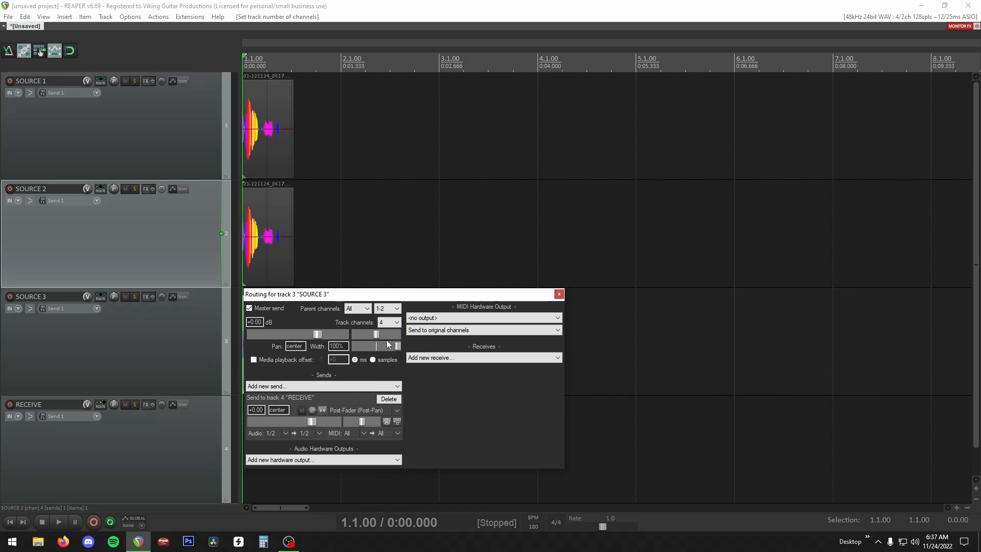
In RECEIVE's routing, set the receive from SOURCE 1 to use stereo source channels 3/4
{"action": "left_click", "coordinate": [141, 455]}
{"action": "left_click", "coordinate": [101, 407]}
{"action": "left_click_drag", "start_coordinate": [361, 313], "coordinate": [377, 126]}
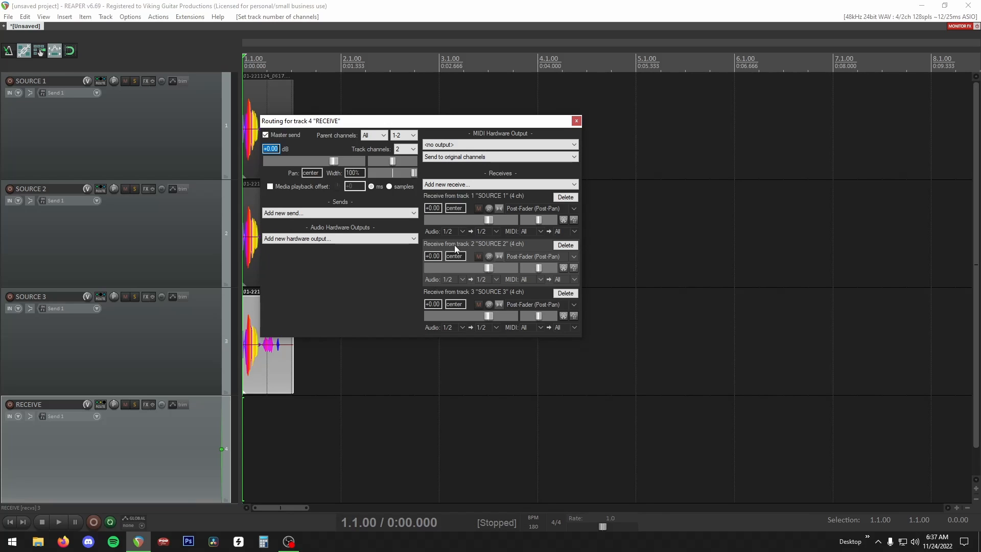
{"action": "left_click", "coordinate": [457, 231]}
{"action": "mouse_move", "coordinate": [511, 268]}
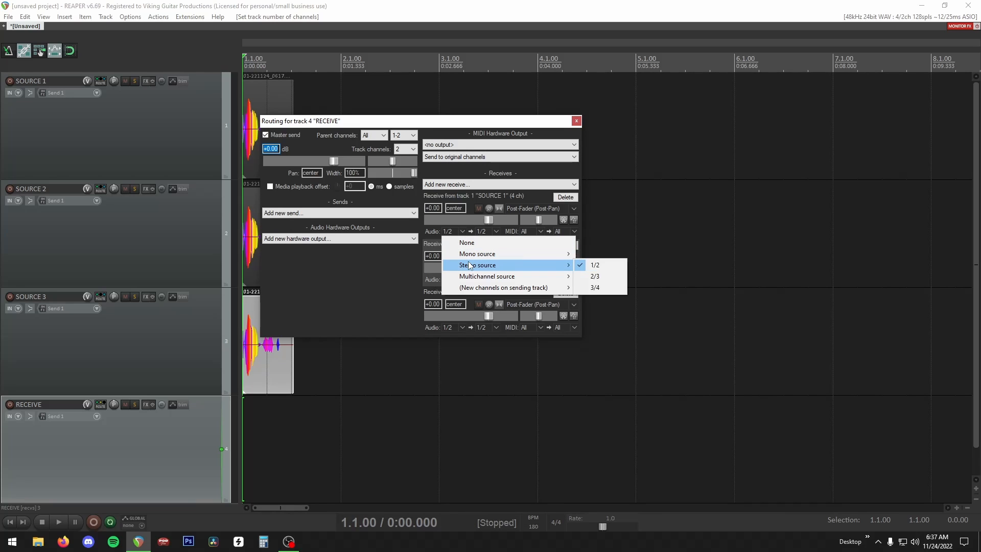
{"action": "left_click", "coordinate": [603, 289]}
Set RECEIVE's receives from SOURCE 2 and SOURCE 3 to use stereo source channels 3/4
{"action": "left_click", "coordinate": [461, 279]}
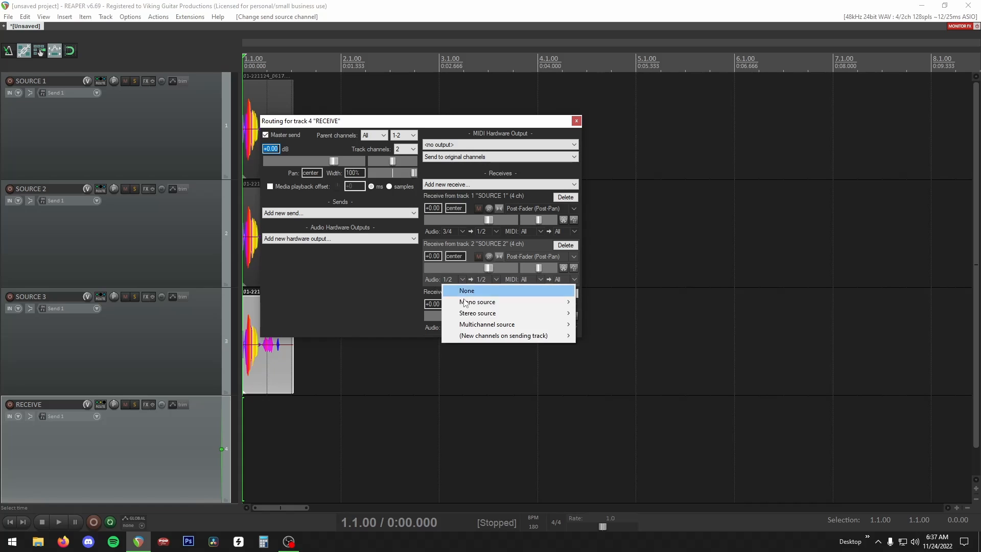
{"action": "mouse_move", "coordinate": [481, 313]}
{"action": "left_click", "coordinate": [595, 335]}
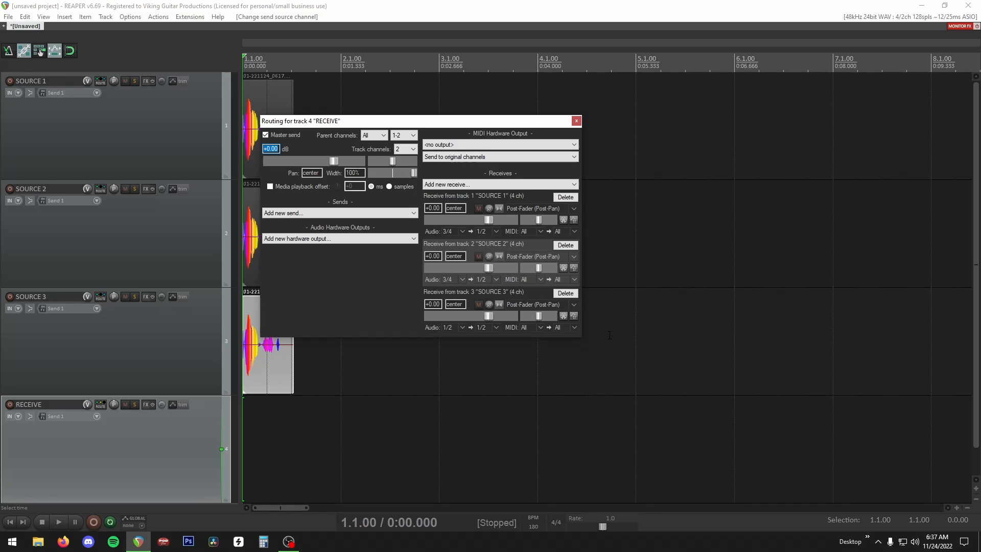
{"action": "left_click", "coordinate": [461, 327]}
{"action": "mouse_move", "coordinate": [541, 363]}
{"action": "left_click", "coordinate": [595, 383]}
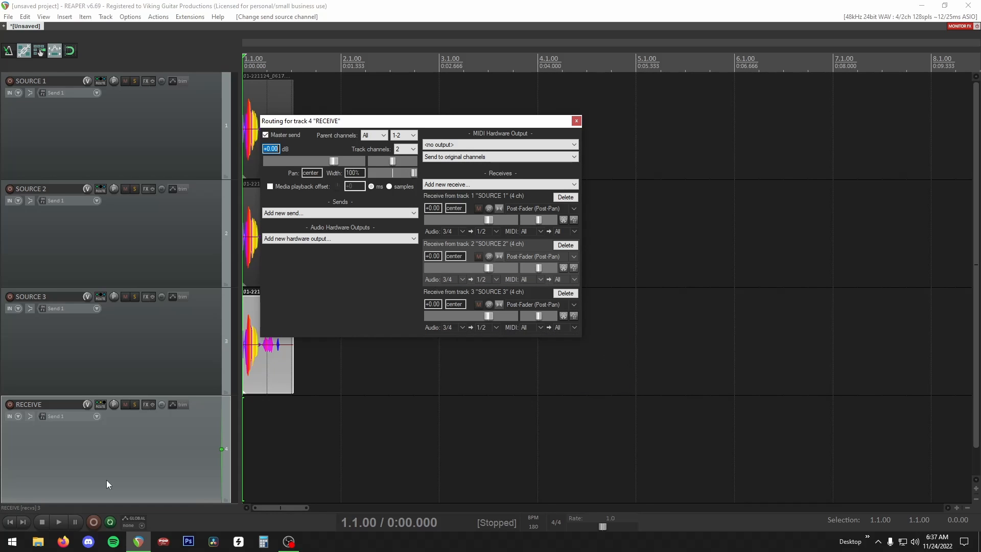
{"action": "left_click", "coordinate": [83, 461]}
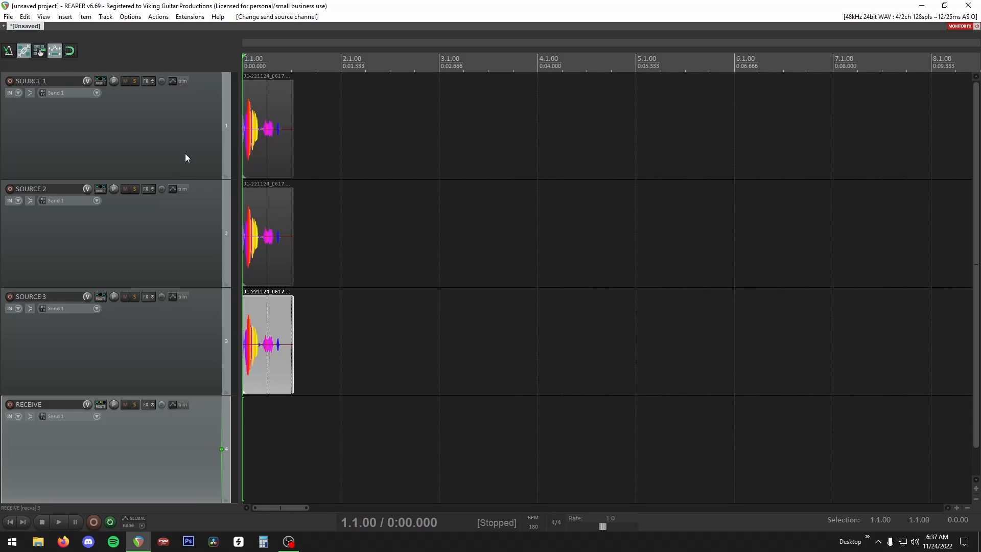
Select SOURCE 2, SOURCE 3 and RECEIVE together and mute them
{"action": "left_click", "coordinate": [184, 155]}
{"action": "left_click", "coordinate": [130, 270]}
{"action": "left_click", "coordinate": [141, 427], "text": "shift"}
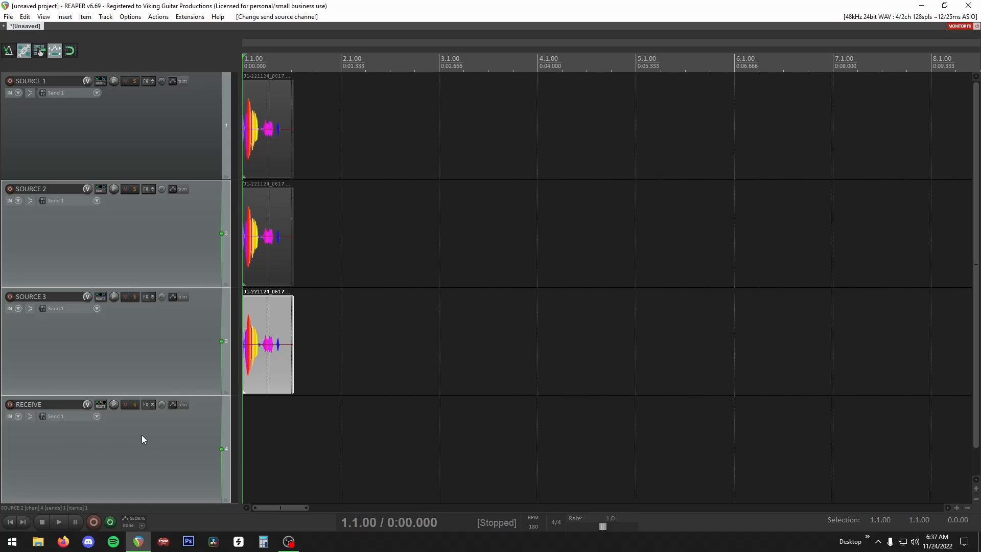
{"action": "key", "text": "F5"}
Examine SOURCE 1's routing, including its master send, parent channels and the channels sent to RECEIVE
{"action": "left_click", "coordinate": [144, 154]}
{"action": "left_click", "coordinate": [101, 81]}
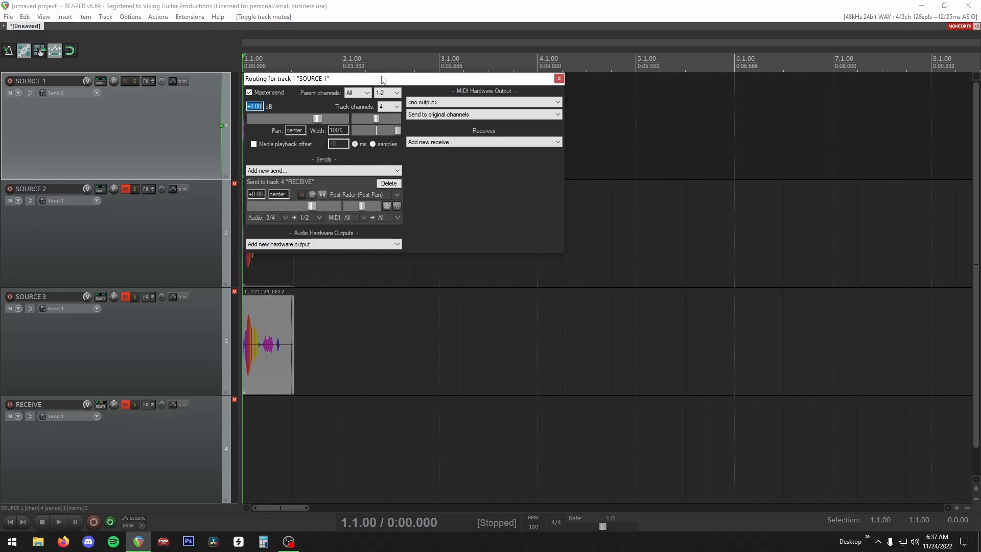
{"action": "left_click_drag", "start_coordinate": [383, 80], "coordinate": [576, 151]}
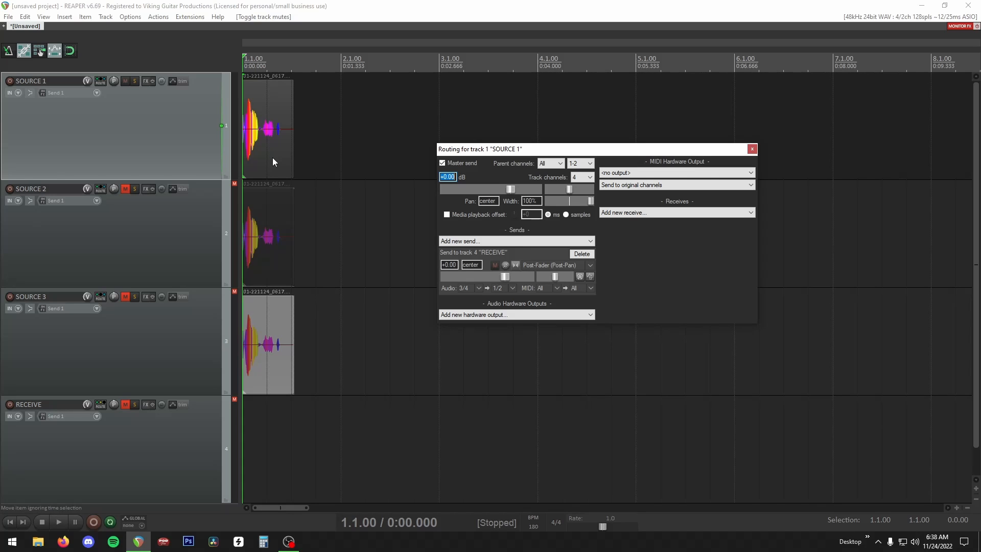
{"action": "left_click", "coordinate": [122, 454]}
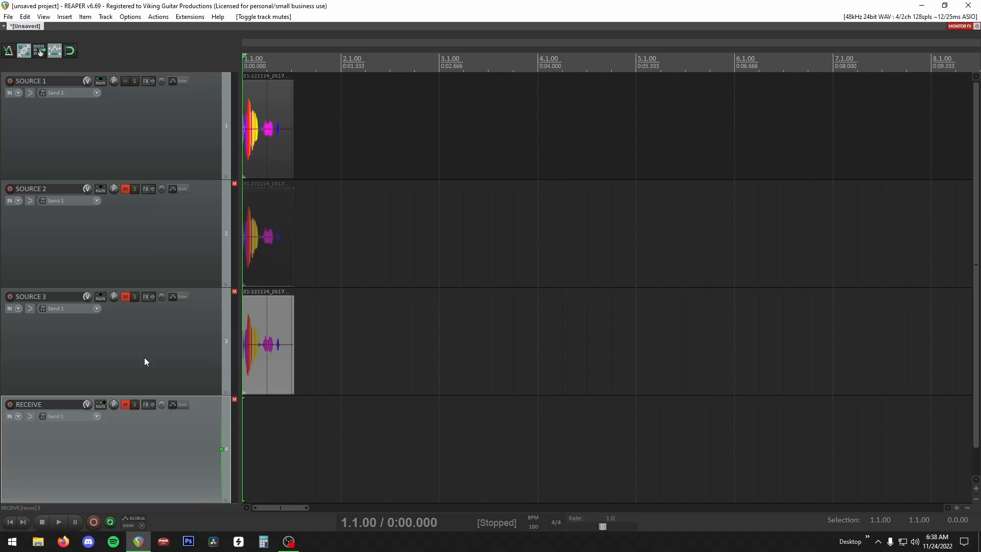
Add ReaDelay from the Delays/Reverbs folder to SOURCE 1 and set its delay length to 1000 ms
{"action": "left_click", "coordinate": [161, 146]}
{"action": "key", "text": "f"}
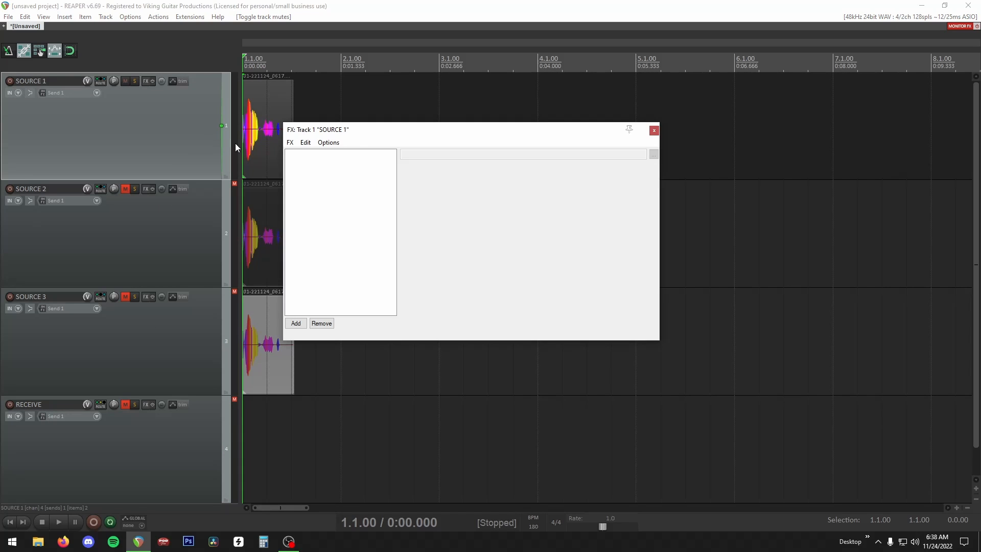
{"action": "double_click", "coordinate": [340, 150]}
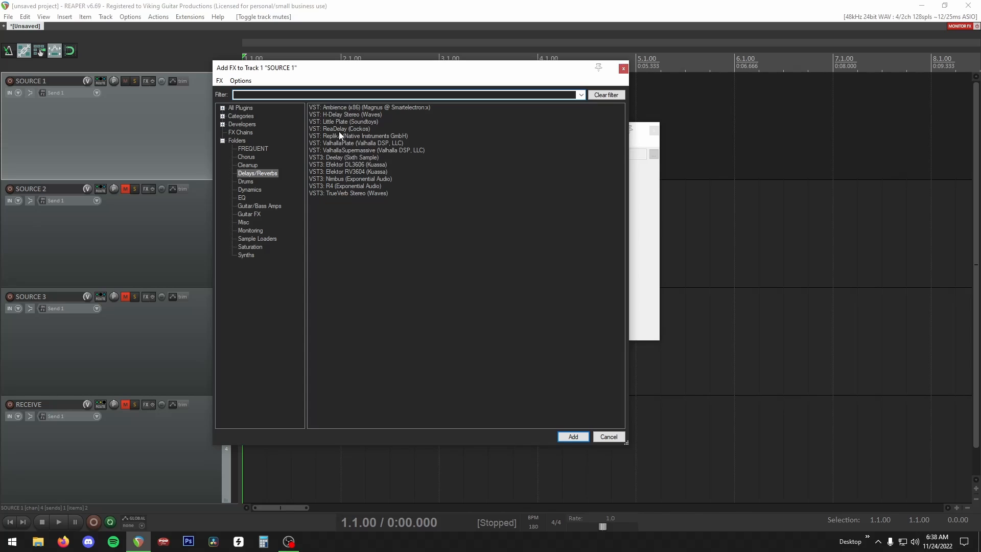
{"action": "double_click", "coordinate": [339, 129]}
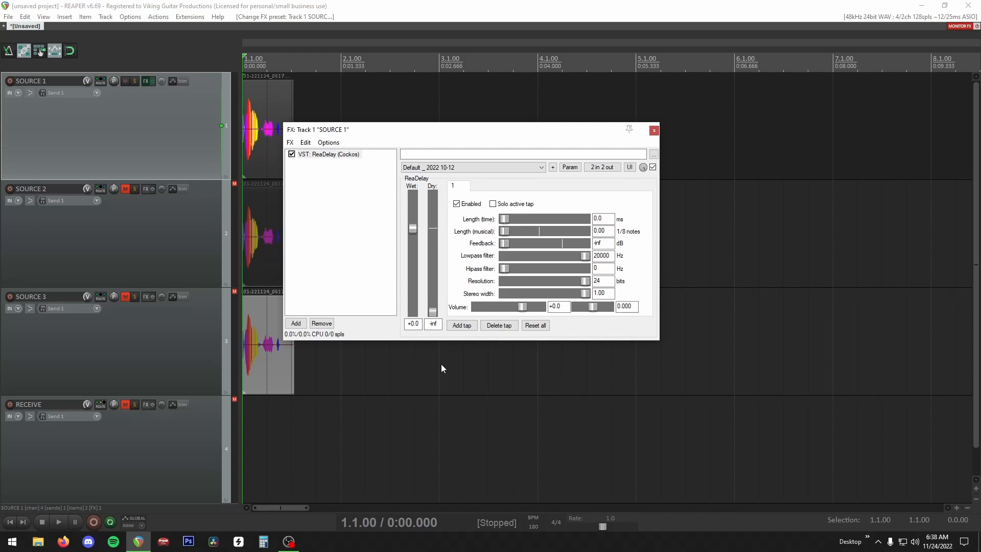
{"action": "left_click", "coordinate": [519, 216]}
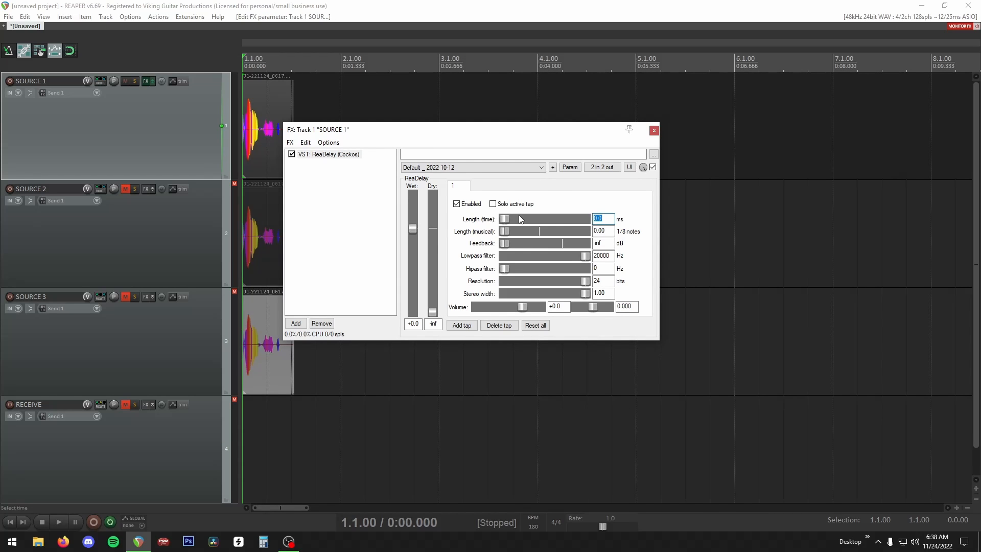
{"action": "type", "text": "1000"}
{"action": "key", "text": "Return"}
{"action": "left_click", "coordinate": [654, 130]}
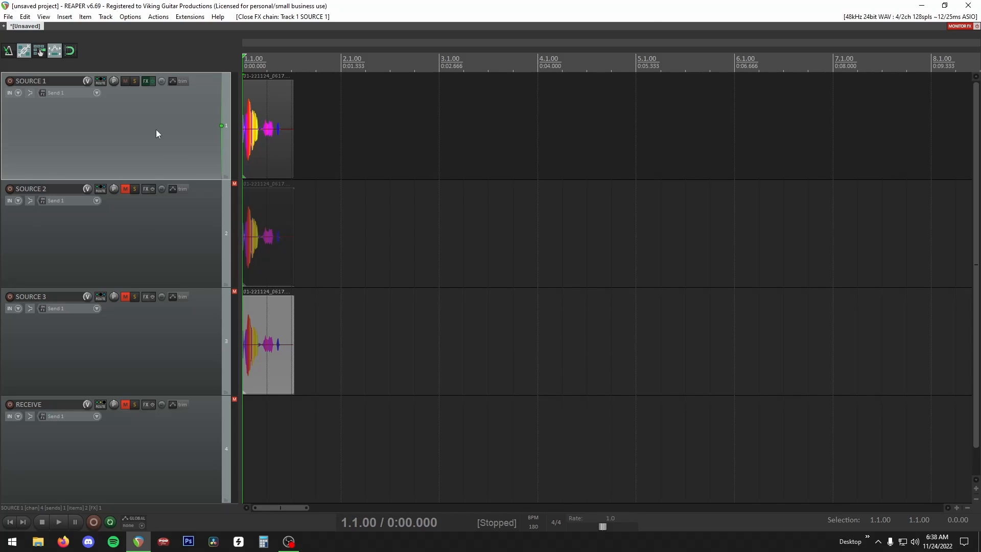
Play back SOURCE 1 to hear it through the 1000 ms delay
{"action": "left_click", "coordinate": [135, 270]}
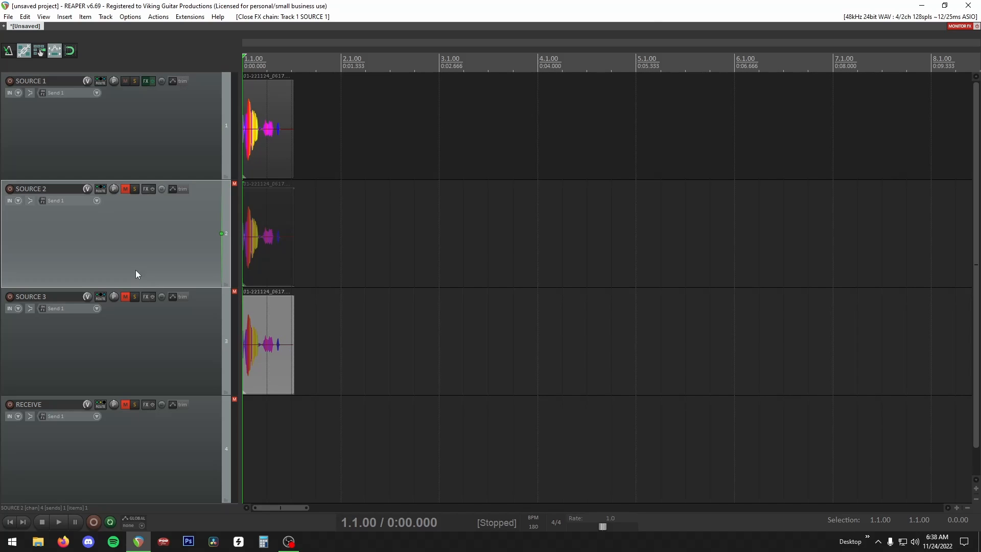
{"action": "left_click", "coordinate": [133, 140]}
{"action": "key", "text": "space"}
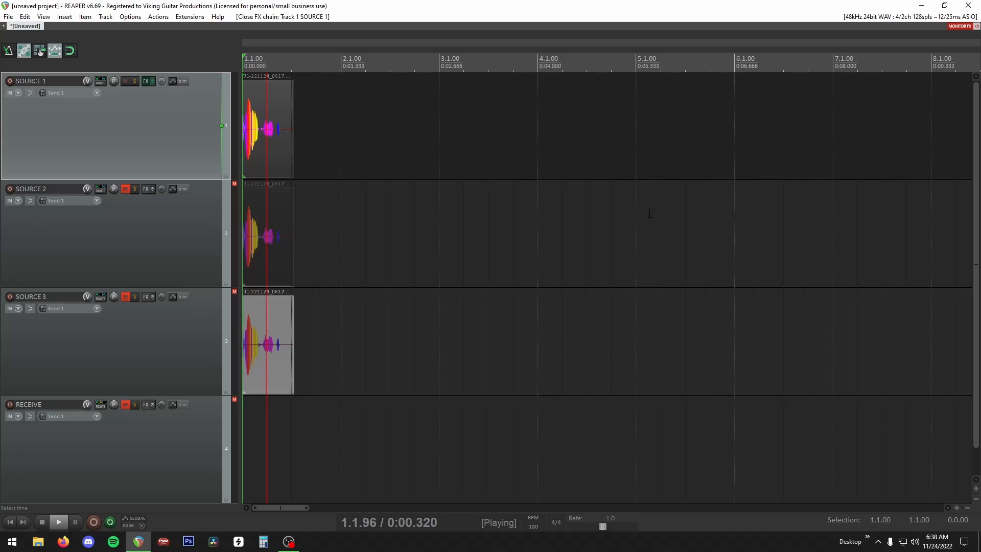
{"action": "key", "text": "space"}
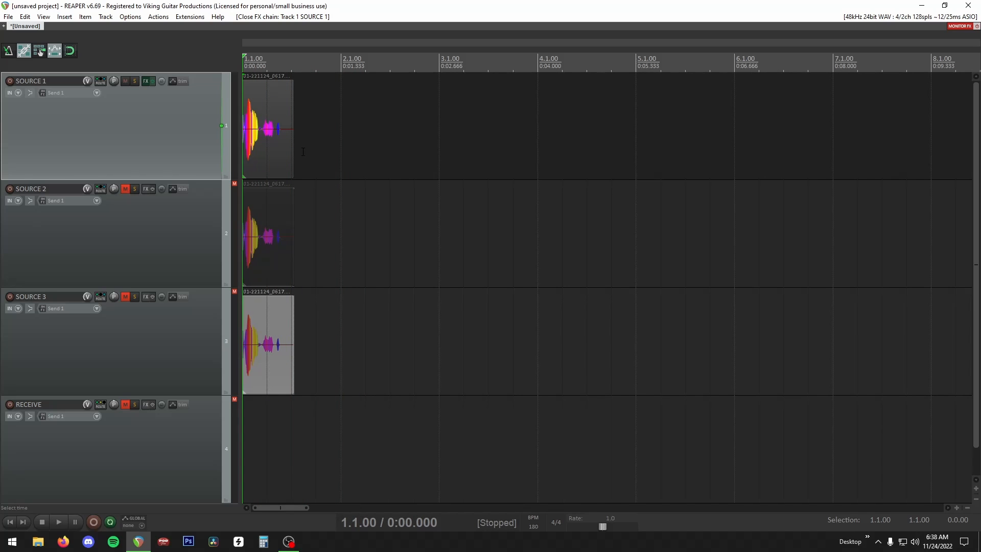
Reroute ReaDelay's left and right outputs on SOURCE 1 to track channels 3 and 4, keeping inputs on 1 and 2
{"action": "left_click", "coordinate": [146, 80]}
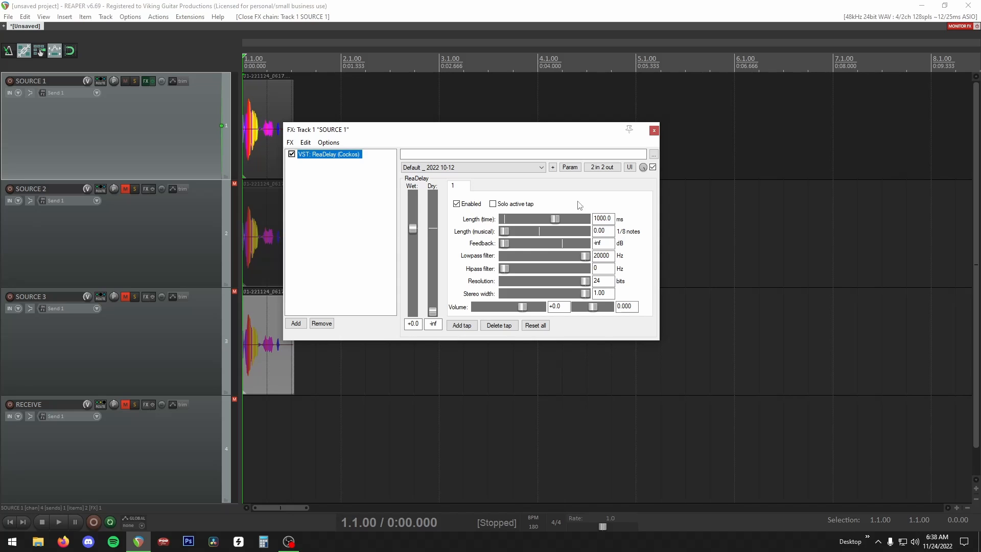
{"action": "left_click", "coordinate": [607, 172]}
{"action": "left_click", "coordinate": [608, 173]}
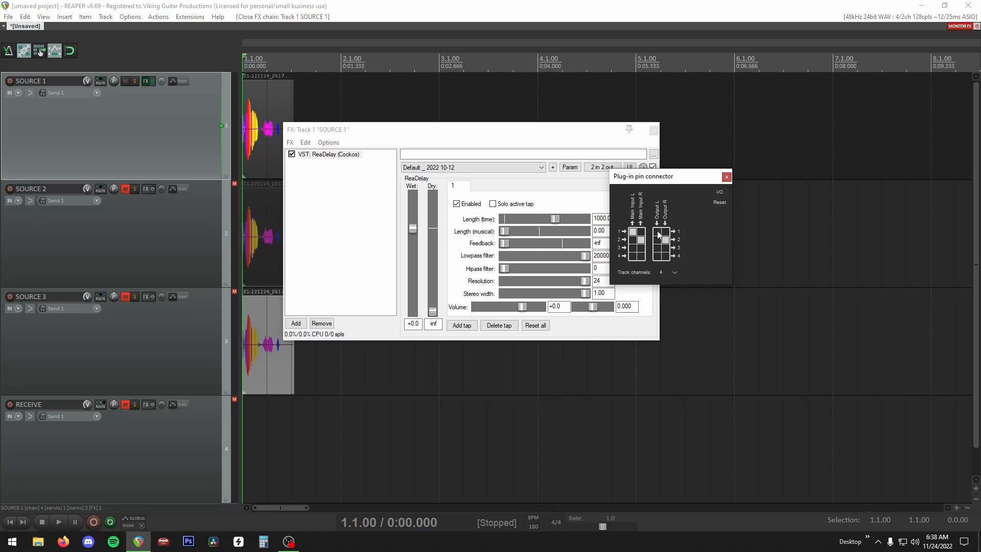
{"action": "left_click", "coordinate": [659, 248]}
{"action": "left_click", "coordinate": [727, 177]}
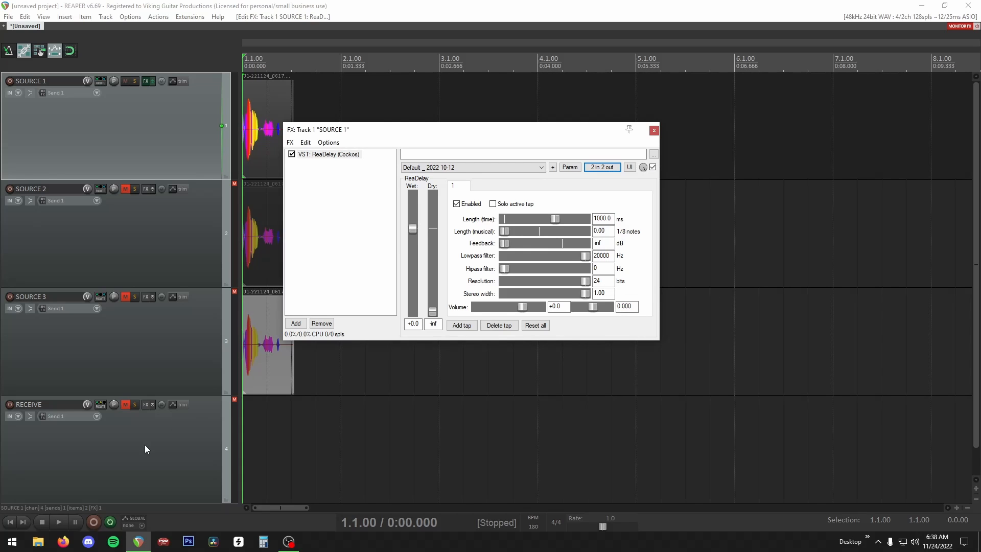
Move the effect window clear of the waveforms and replay SOURCE 1 to check its dry signal and track meter
{"action": "double_click", "coordinate": [449, 136]}
{"action": "double_click", "coordinate": [639, 10]}
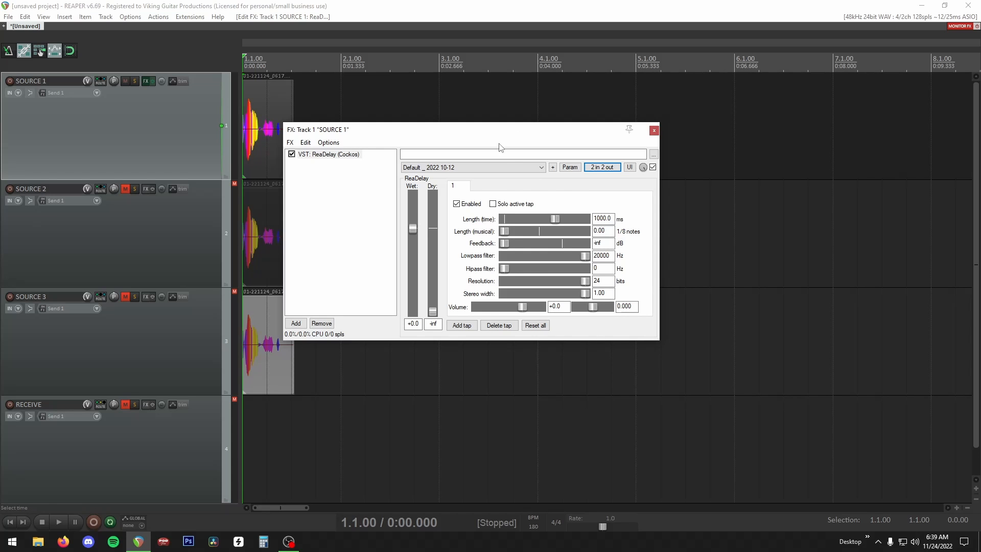
{"action": "left_click_drag", "start_coordinate": [499, 146], "coordinate": [596, 152]}
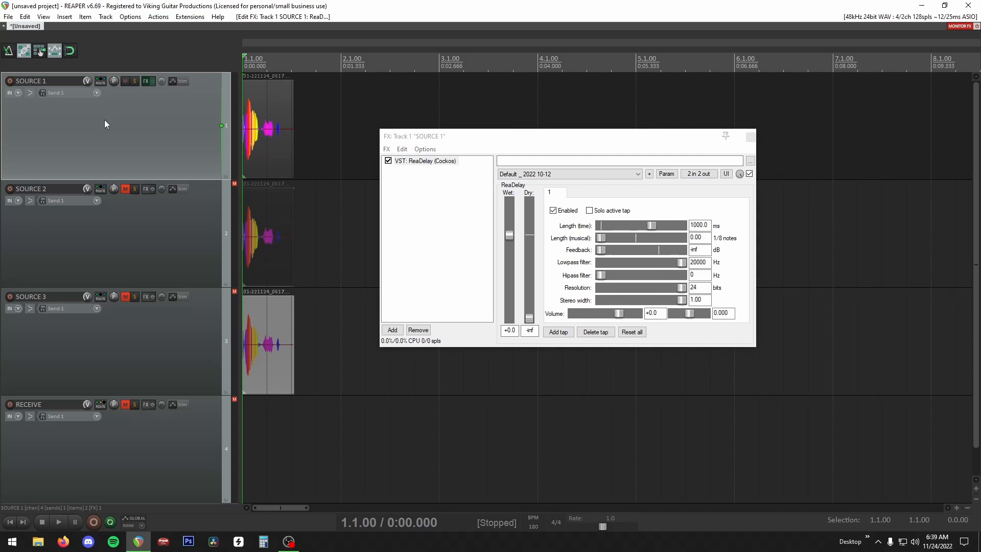
{"action": "key", "text": "space"}
{"action": "key", "text": "space"}
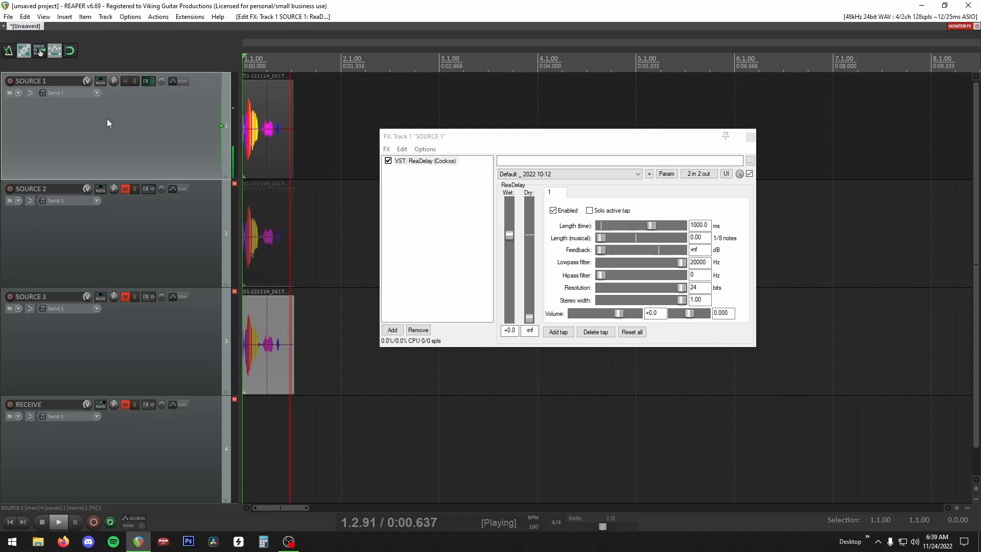
{"action": "key", "text": "space"}
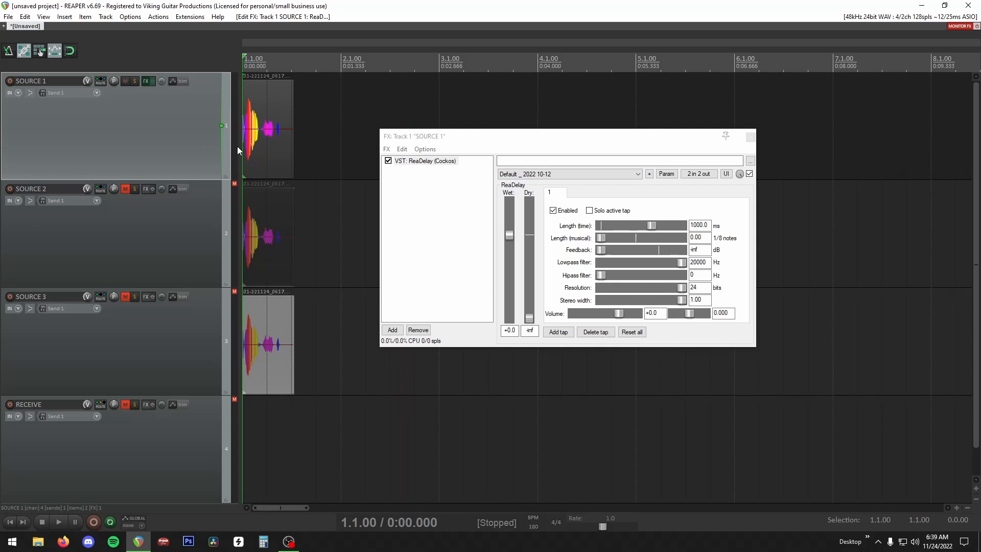
Switch SOURCE 1's meter to stereo peaks and play the project to check the meter
{"action": "right_click", "coordinate": [235, 147]}
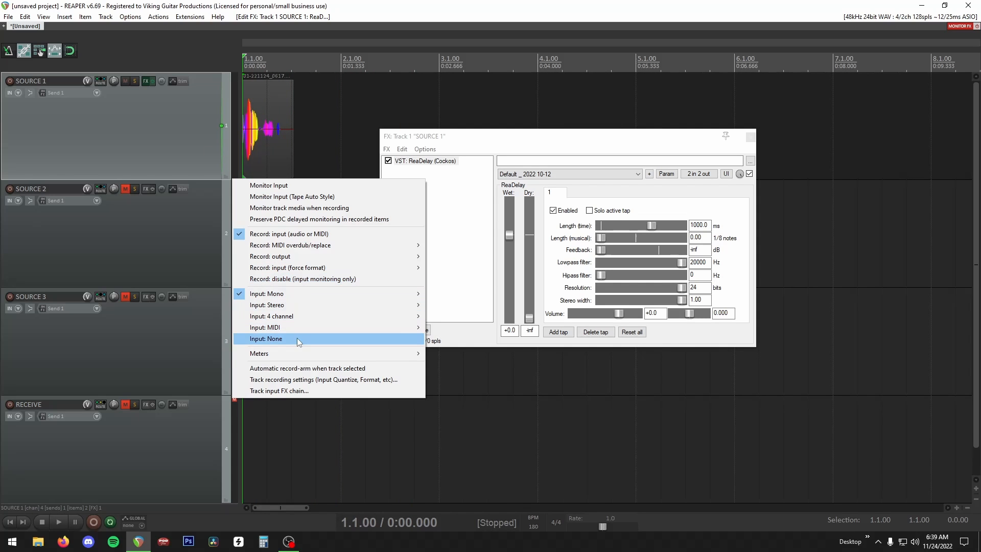
{"action": "mouse_move", "coordinate": [297, 355]}
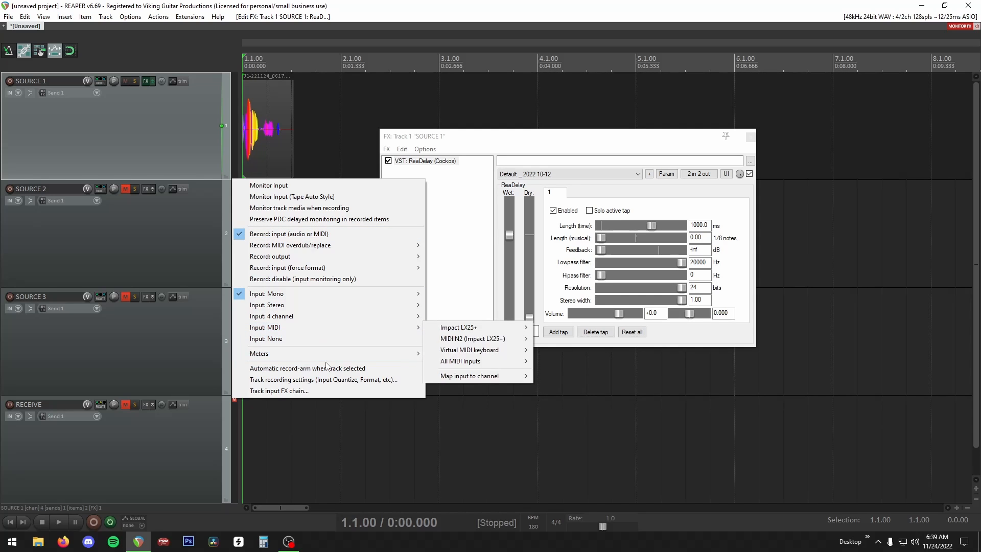
{"action": "mouse_move", "coordinate": [358, 353]}
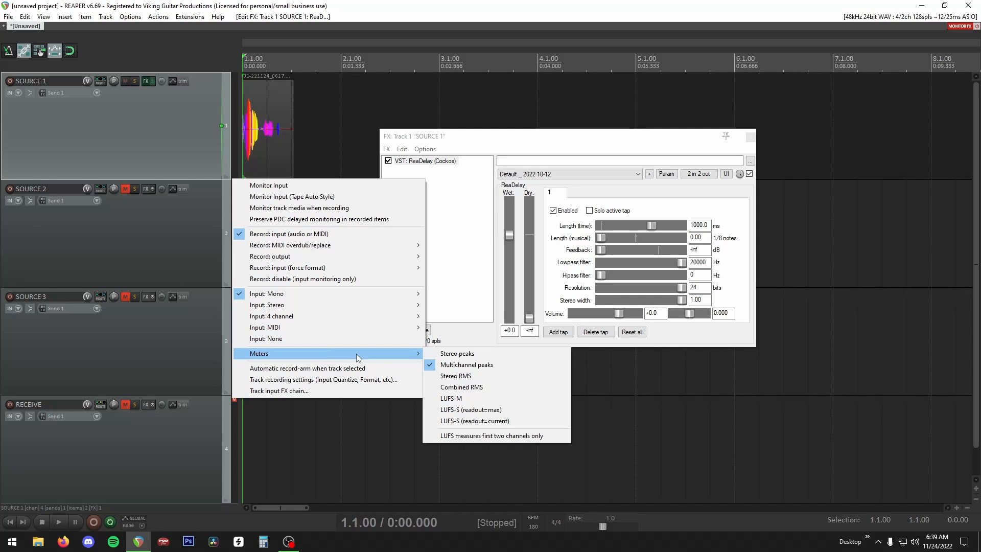
{"action": "left_click", "coordinate": [457, 354]}
{"action": "key", "text": "space"}
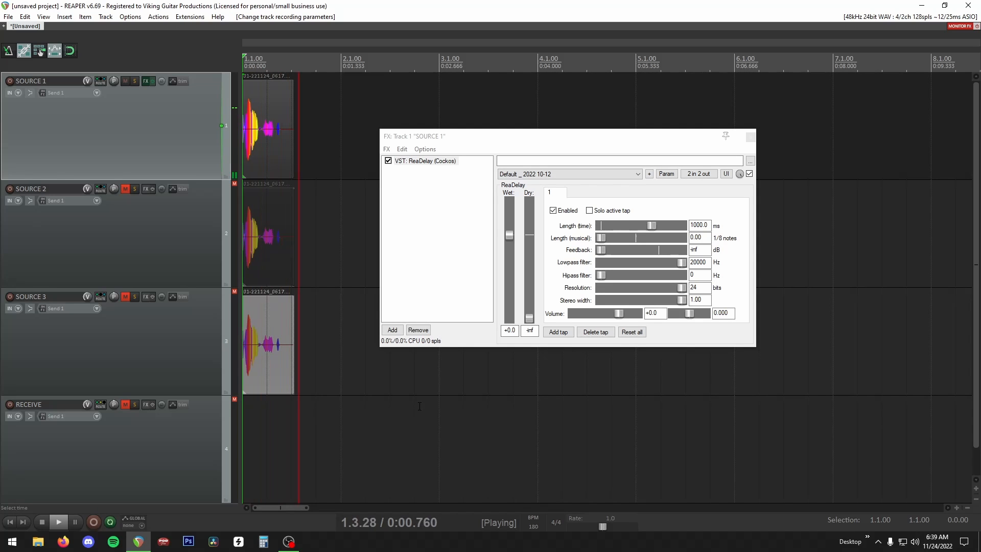
{"action": "key", "text": "space"}
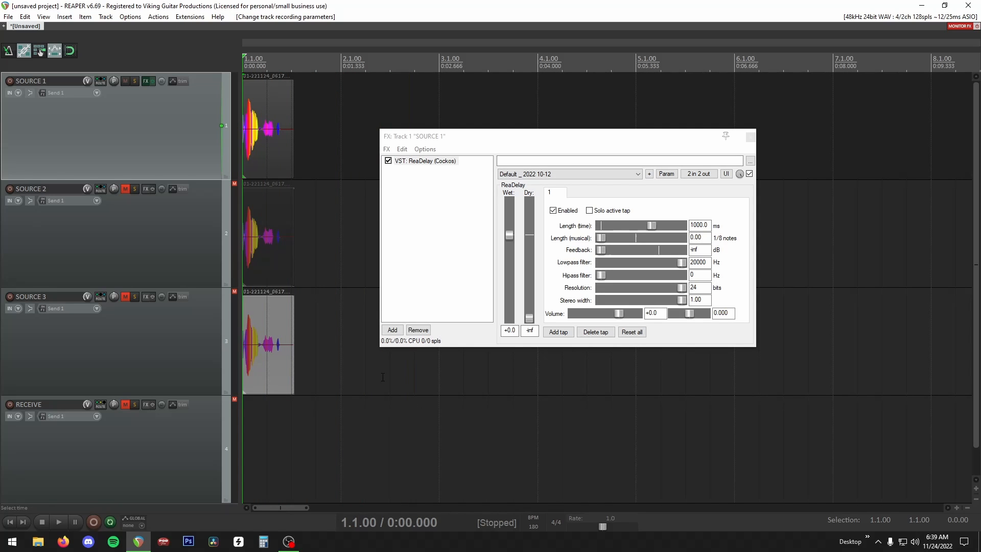
Switch the meters of SOURCE 2, SOURCE 3 and RECEIVE to stereo peaks as well, and unmute RECEIVE
{"action": "right_click", "coordinate": [235, 247]}
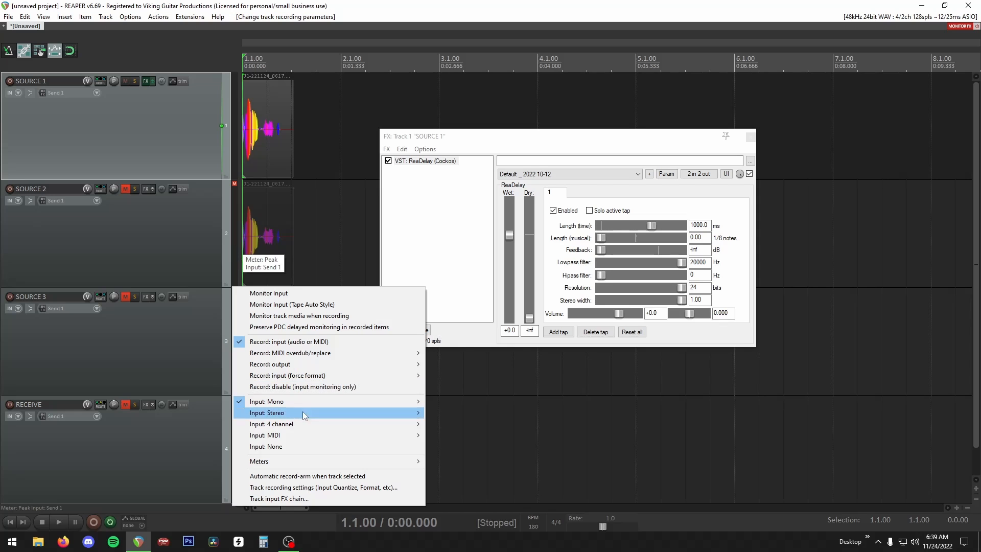
{"action": "mouse_move", "coordinate": [309, 466]}
{"action": "left_click", "coordinate": [460, 470]}
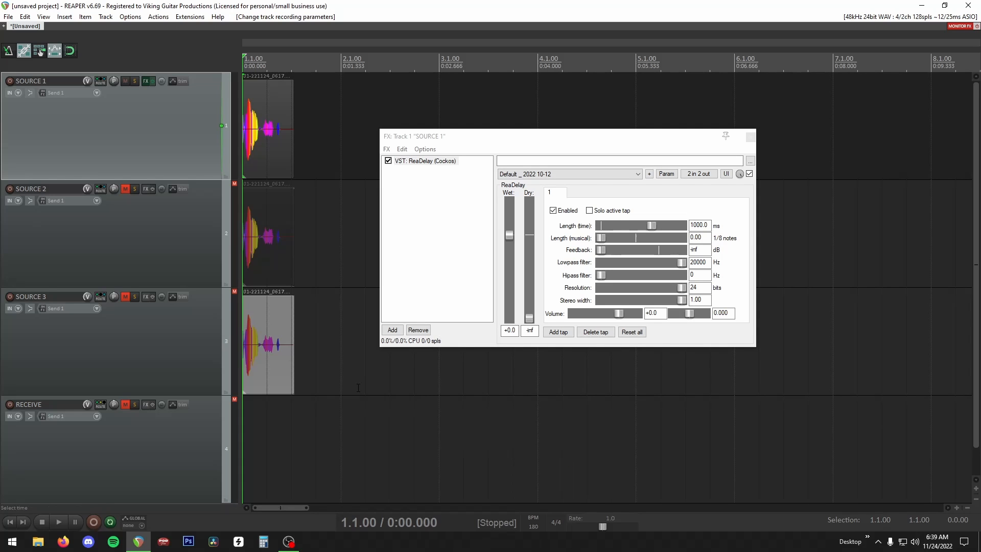
{"action": "right_click", "coordinate": [233, 331]}
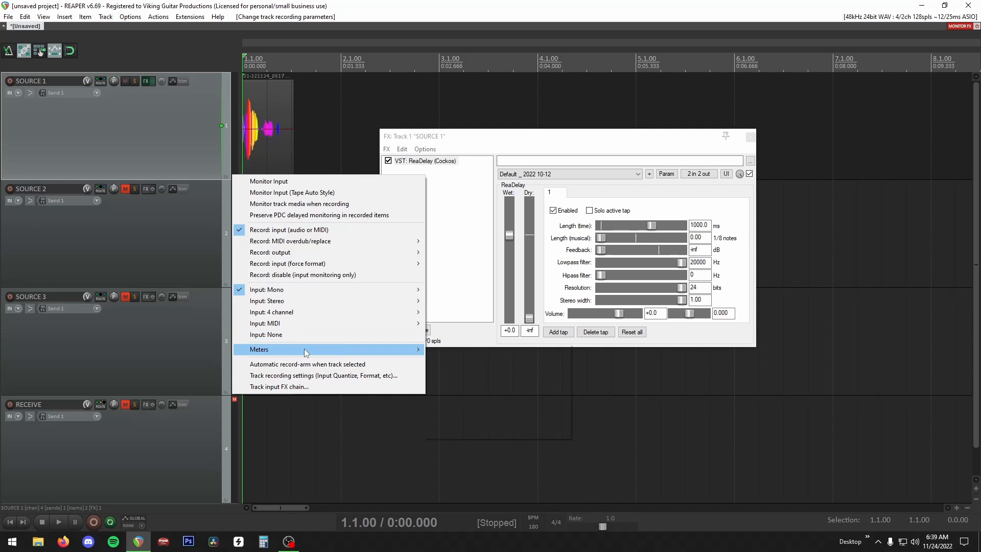
{"action": "left_click", "coordinate": [478, 361]}
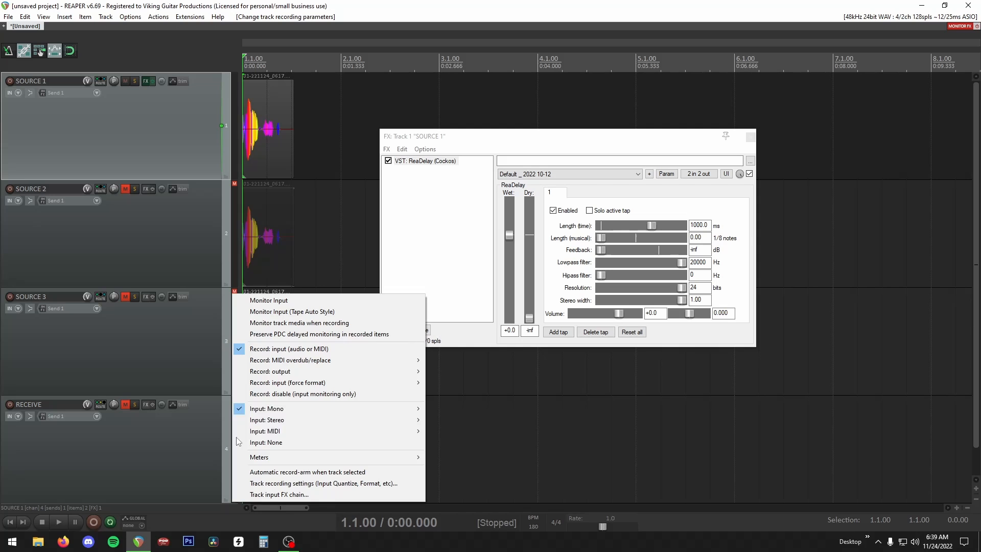
{"action": "right_click", "coordinate": [233, 409]}
{"action": "mouse_move", "coordinate": [307, 456]}
{"action": "left_click", "coordinate": [460, 469]}
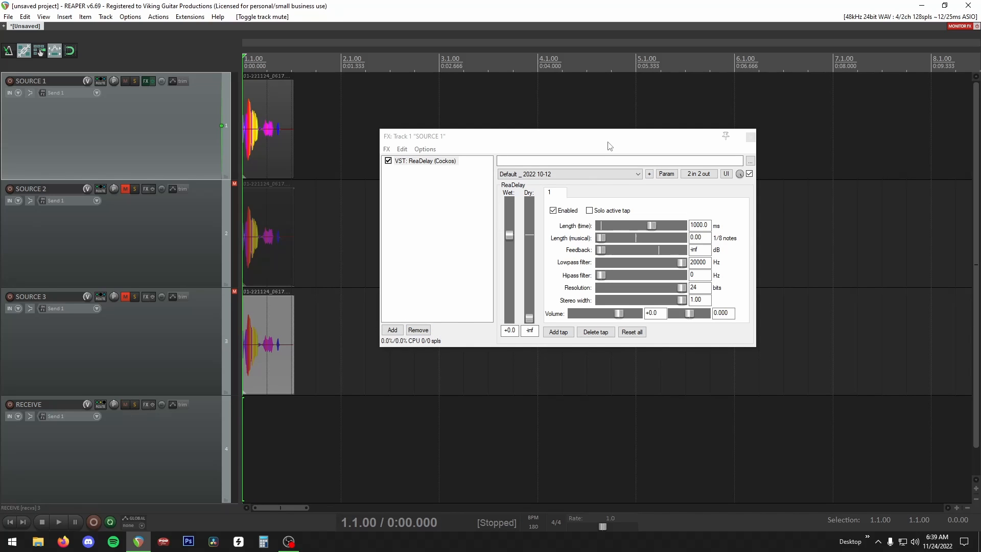
{"action": "key", "text": "Escape"}
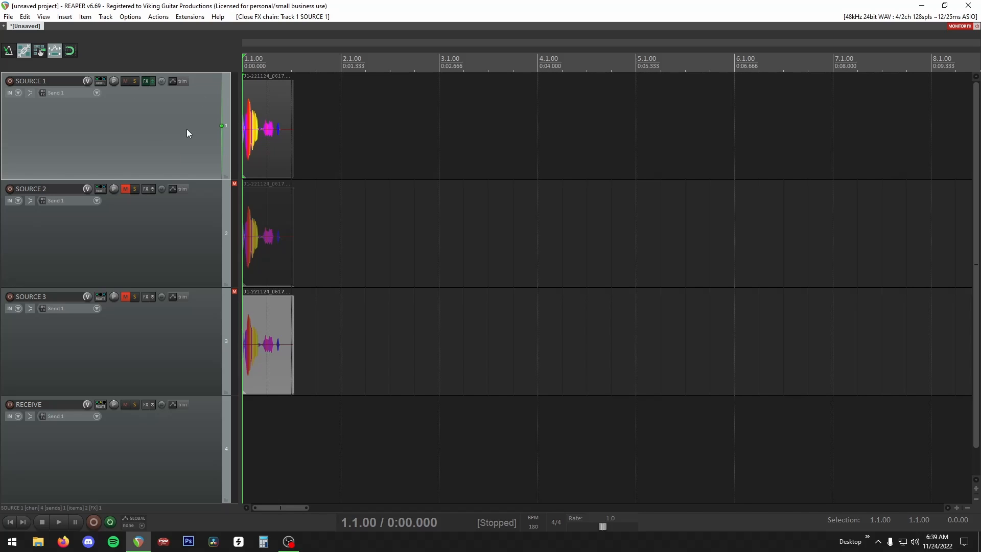
Review SOURCE 1's send to RECEIVE, then play the project to hear both tracks together
{"action": "left_click", "coordinate": [103, 82]}
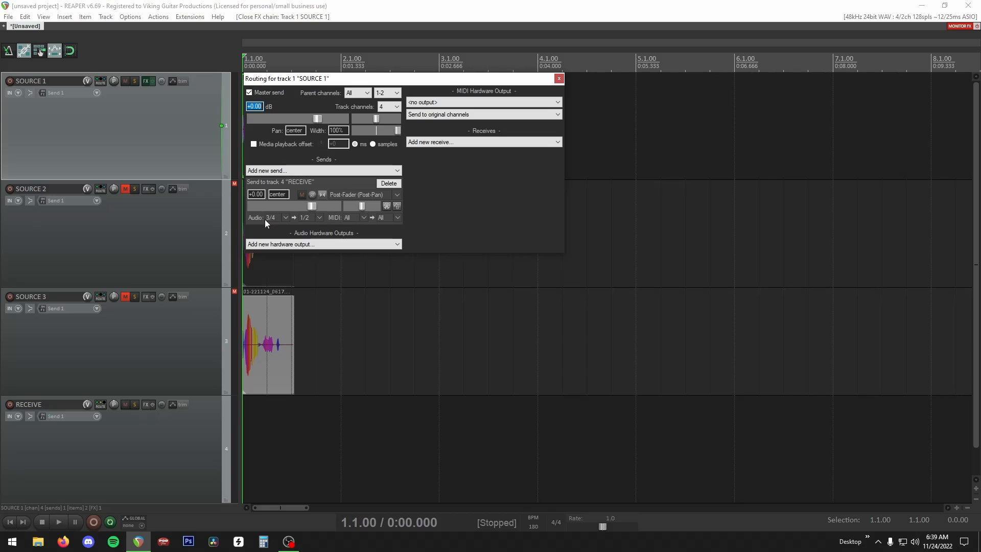
{"action": "left_click", "coordinate": [139, 452]}
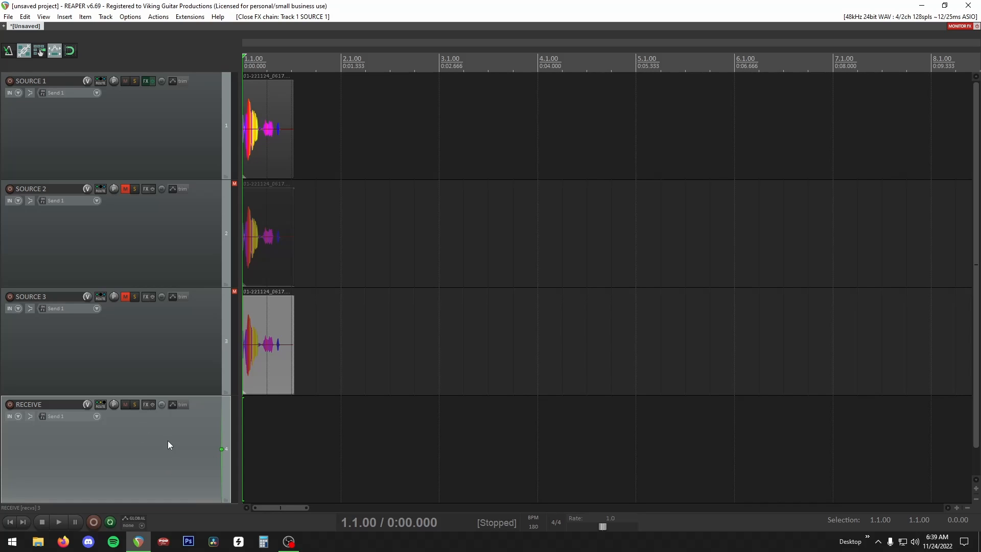
{"action": "key", "text": "space"}
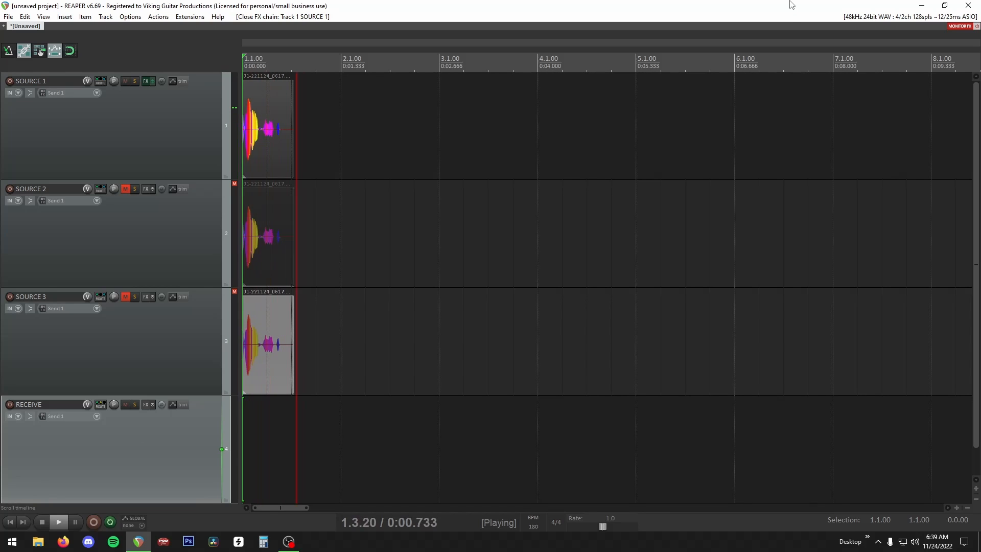
{"action": "key", "text": "space"}
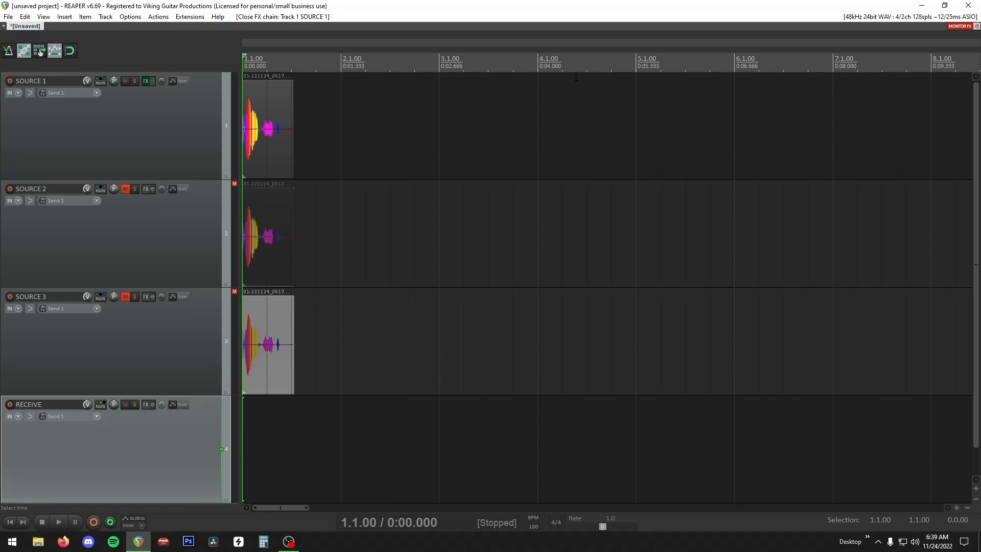
Unmute SOURCE 2, copy SOURCE 1's ReaDelay onto it, and set the copy's delay length to 1750 ms
{"action": "left_click", "coordinate": [126, 188]}
{"action": "left_click_drag", "start_coordinate": [147, 187], "coordinate": [148, 189]}
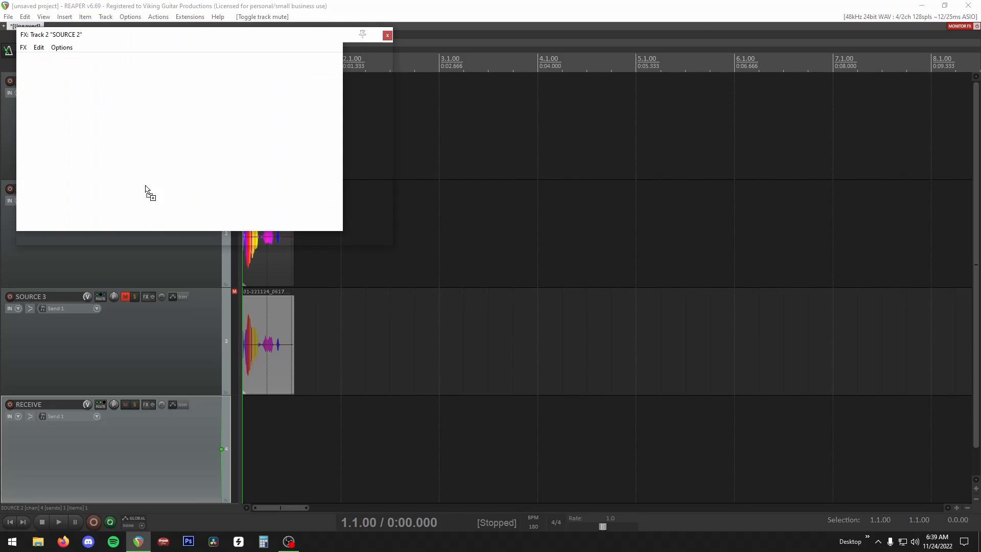
{"action": "left_click", "coordinate": [345, 124]}
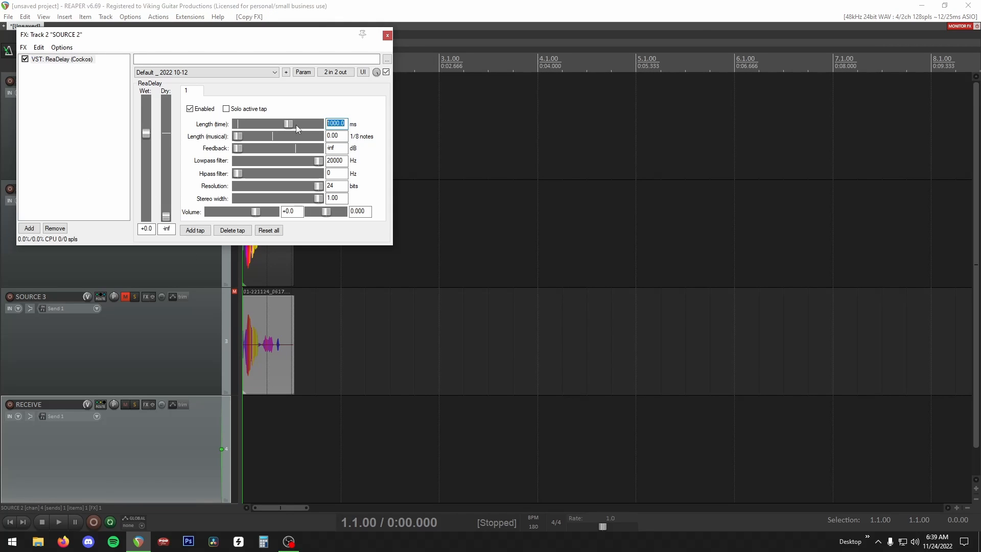
{"action": "mouse_move", "coordinate": [296, 125]}
{"action": "left_mouse_down"}
{"action": "mouse_move", "coordinate": [250, 124]}
{"action": "mouse_move", "coordinate": [296, 125]}
{"action": "left_mouse_up"}
{"action": "key", "text": "Escape"}
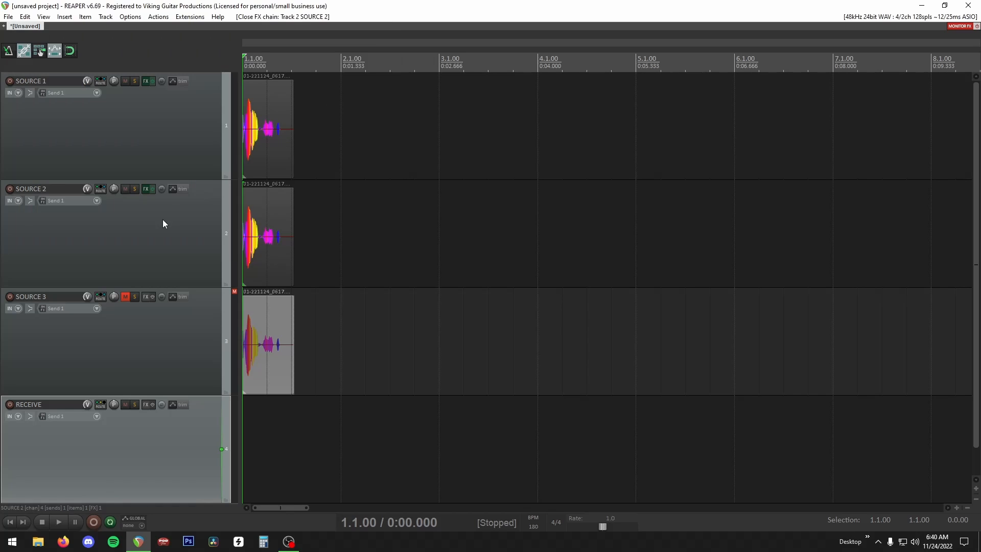
Copy the ReaDelay from SOURCE 2 onto SOURCE 3 and check the copy's input and output pin routing
{"action": "left_click_drag", "start_coordinate": [139, 295], "coordinate": [143, 296]}
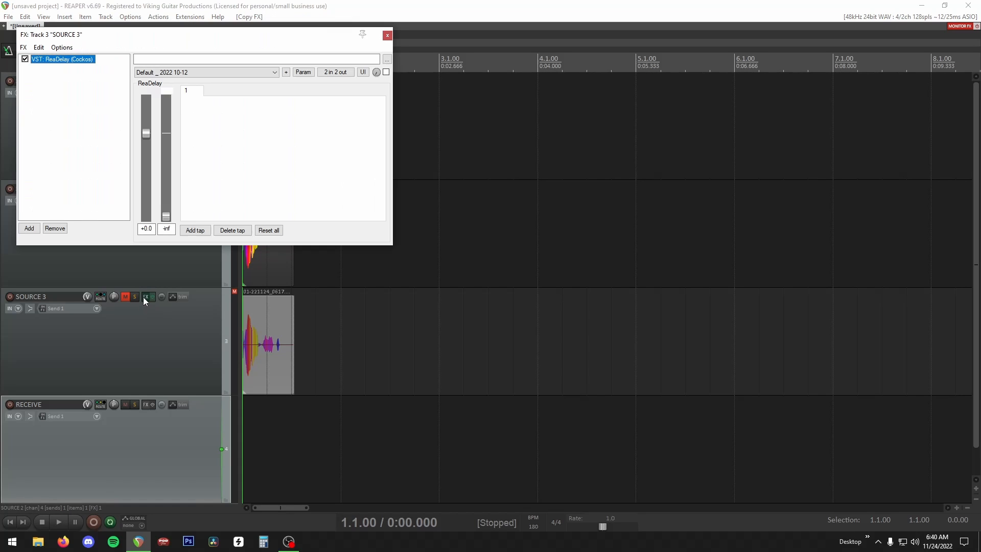
{"action": "left_click", "coordinate": [342, 72]}
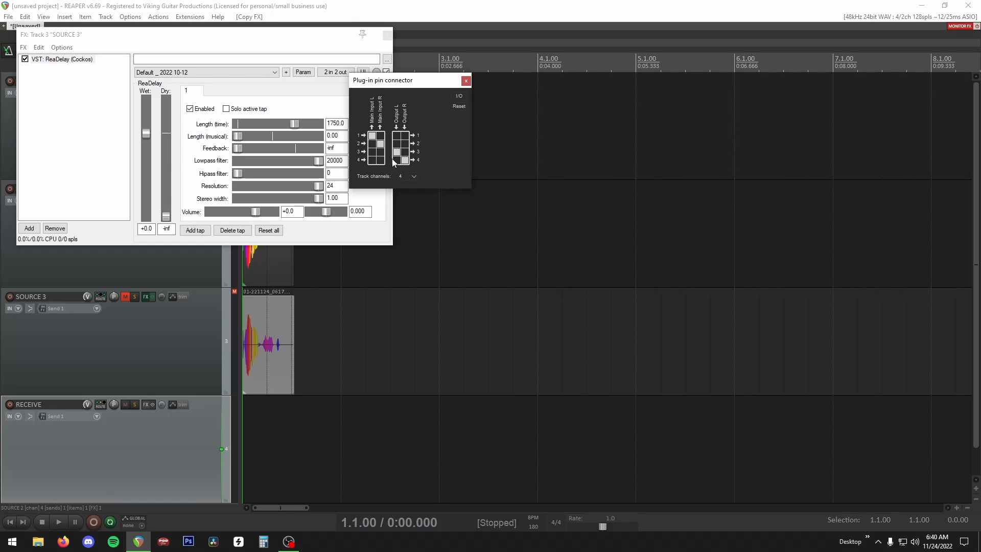
{"action": "left_click", "coordinate": [466, 81]}
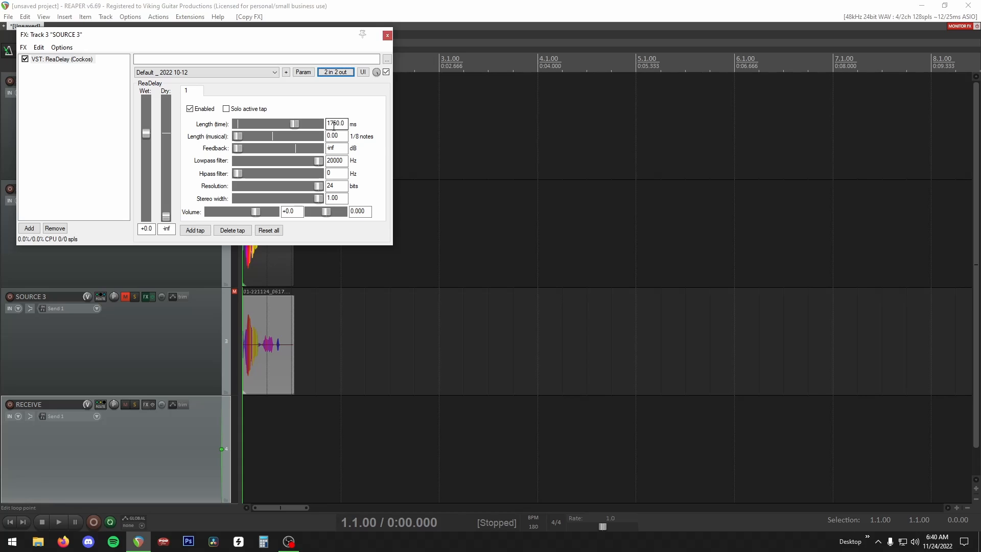
Set the ReaDelay length on SOURCE 3 to 2500 ms and unmute the track
{"action": "left_click_drag", "start_coordinate": [336, 123], "coordinate": [254, 118]}
{"action": "type", "text": "2500"}
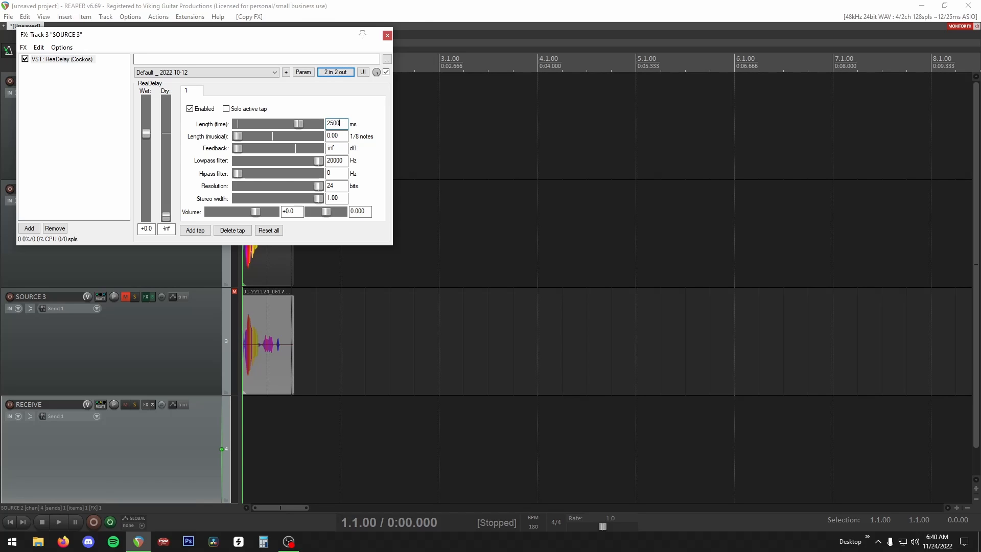
{"action": "key", "text": "Return"}
{"action": "left_click", "coordinate": [387, 35]}
{"action": "left_click", "coordinate": [125, 296]}
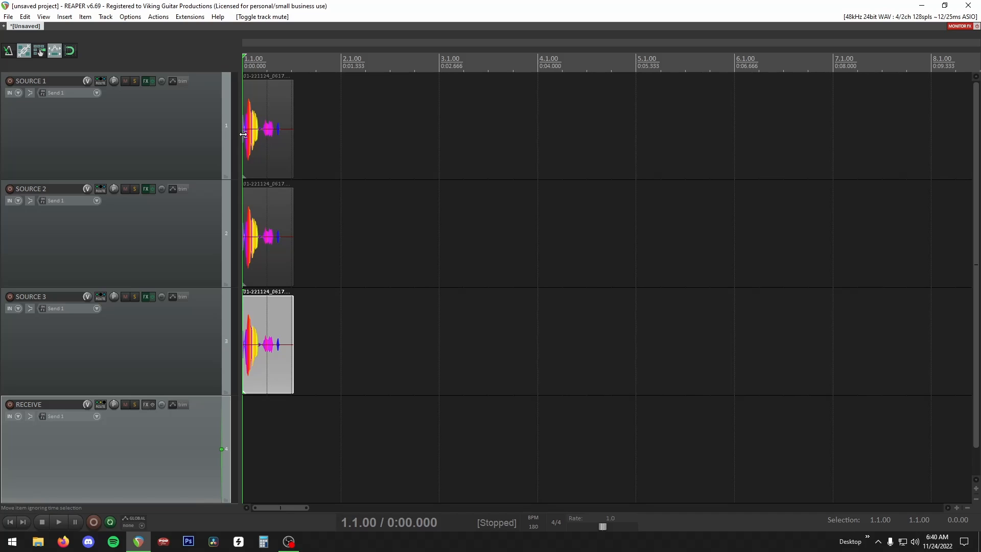
{"action": "left_click", "coordinate": [189, 158]}
{"action": "left_click", "coordinate": [190, 202]}
{"action": "left_click", "coordinate": [193, 321]}
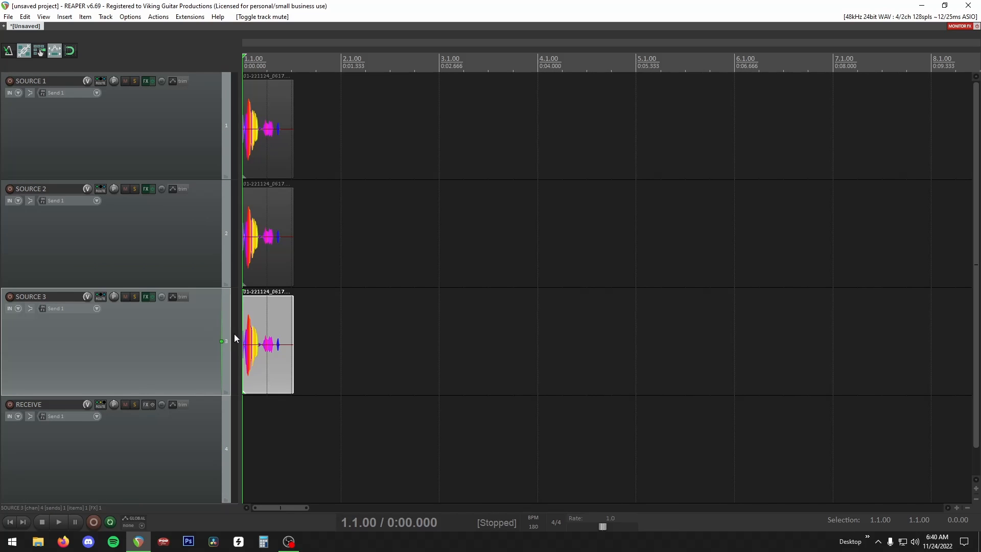
{"action": "left_click", "coordinate": [180, 452]}
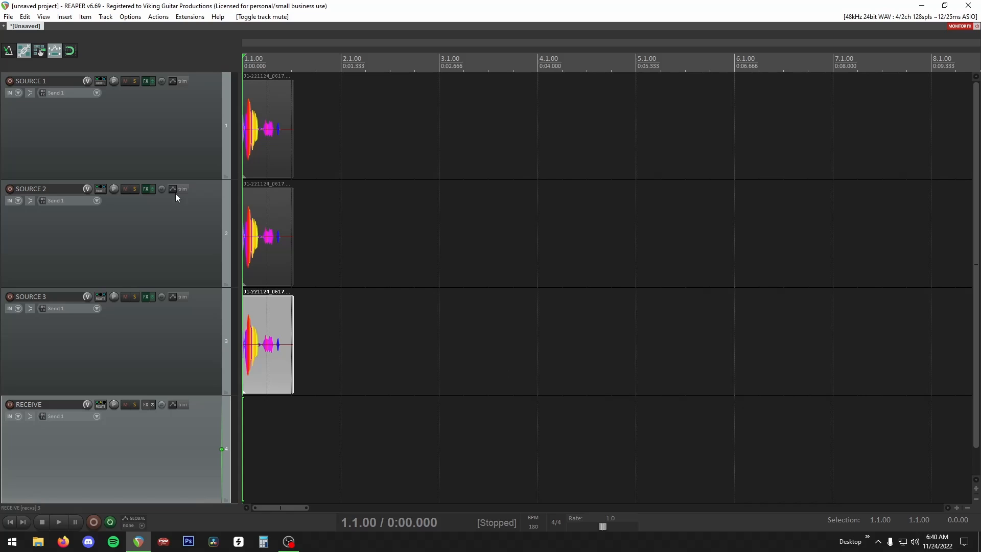
Review the ReaDelay lengths on the source tracks, then play the project to hear all the delays through RECEIVE
{"action": "left_click", "coordinate": [143, 149]}
{"action": "key", "text": "f"}
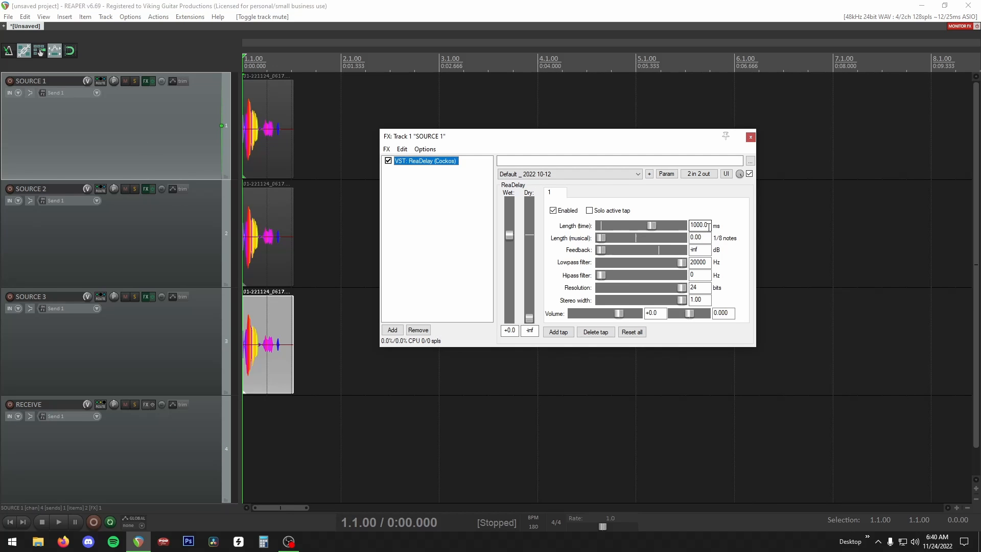
{"action": "left_click", "coordinate": [165, 253]}
{"action": "left_click", "coordinate": [175, 353]}
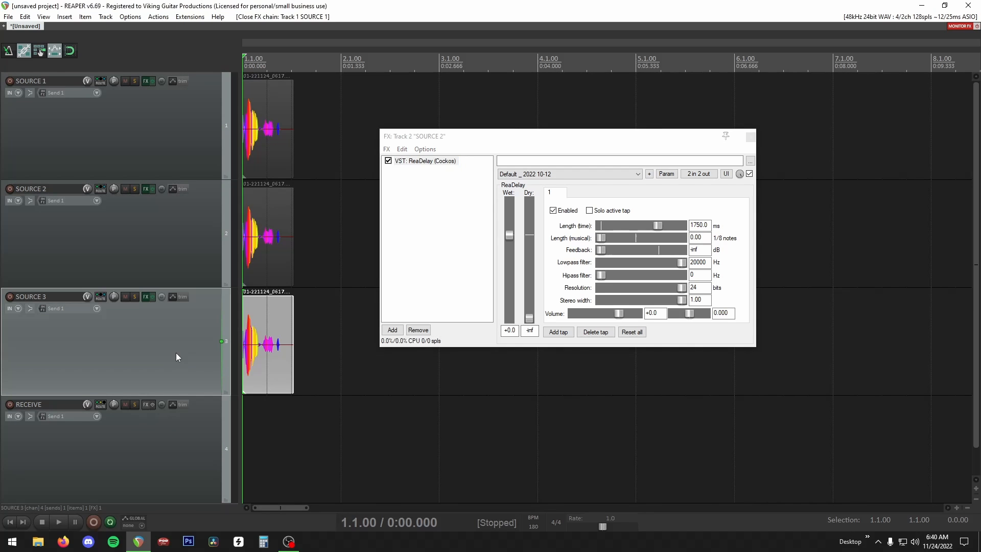
{"action": "left_click", "coordinate": [751, 137]}
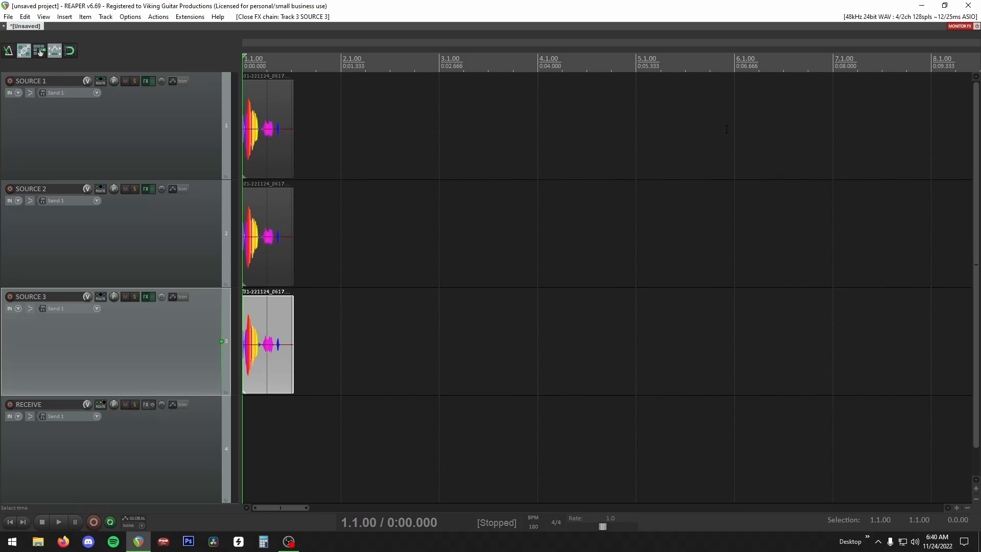
{"action": "key", "text": "space"}
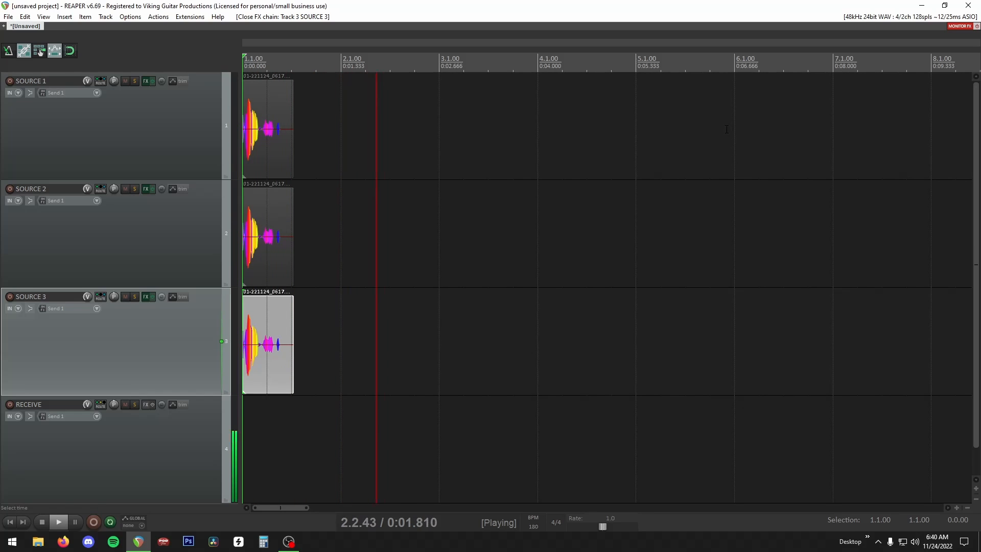
{"action": "key", "text": "space"}
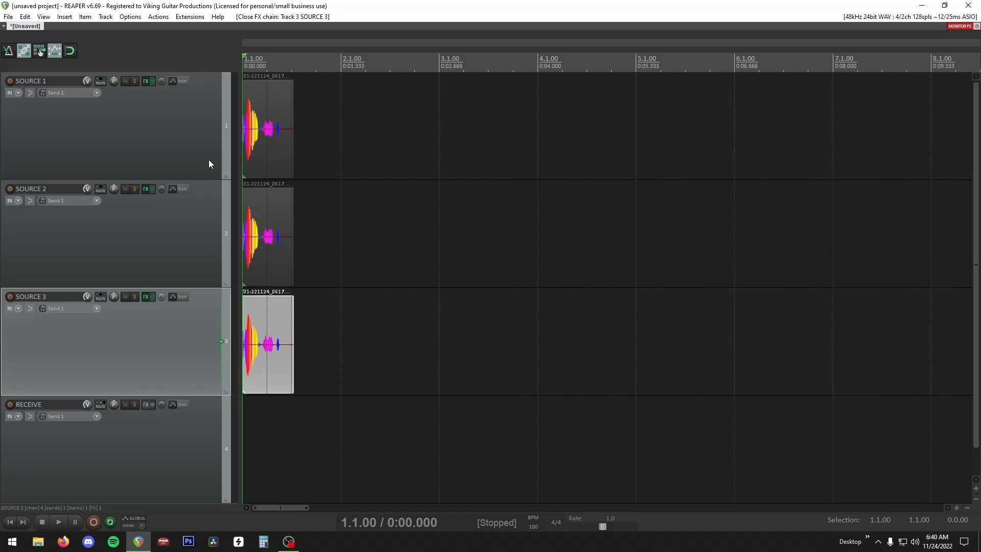
Replace the ReaDelay on SOURCE 3 with the FabFilter Pro-Q 3 equalizer
{"action": "left_click", "coordinate": [119, 476]}
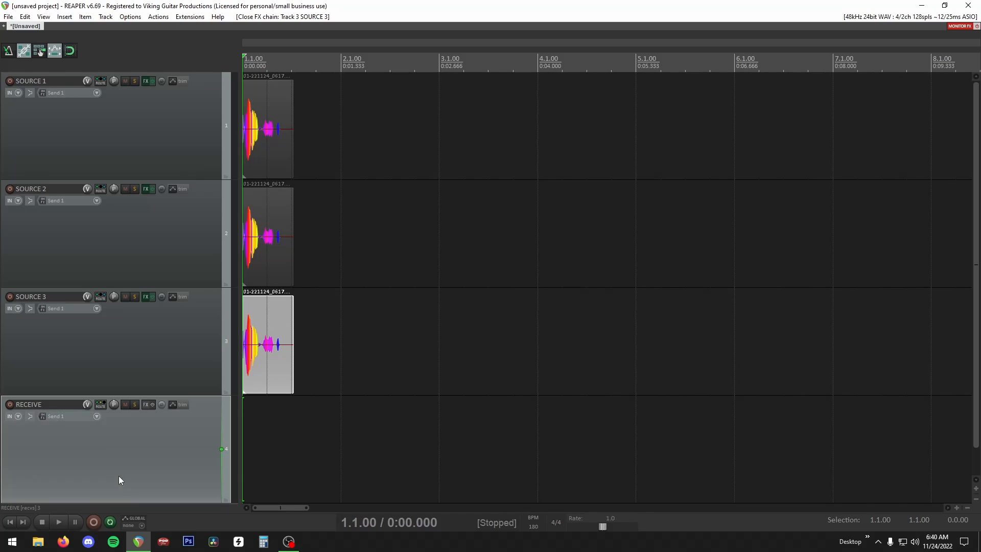
{"action": "left_click", "coordinate": [147, 297]}
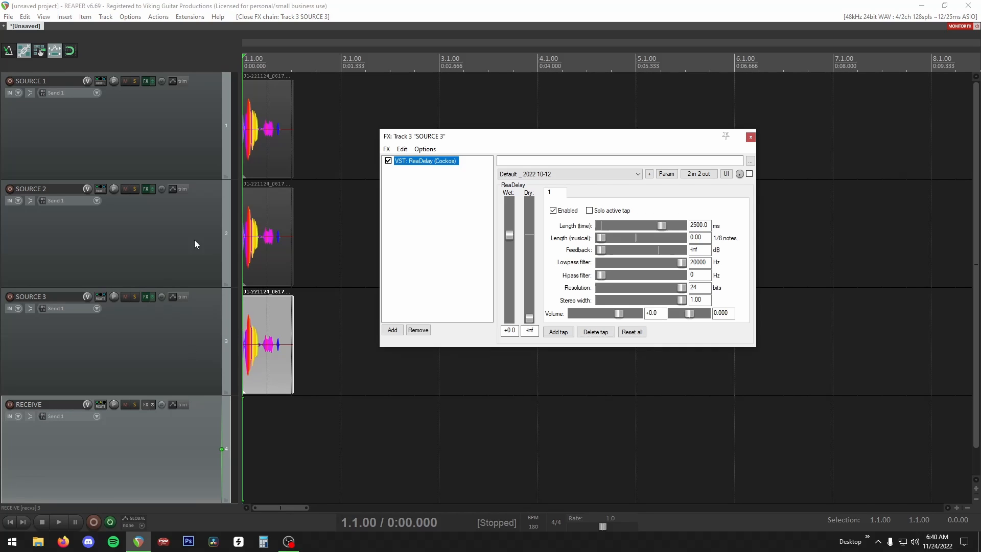
{"action": "key", "text": "Delete"}
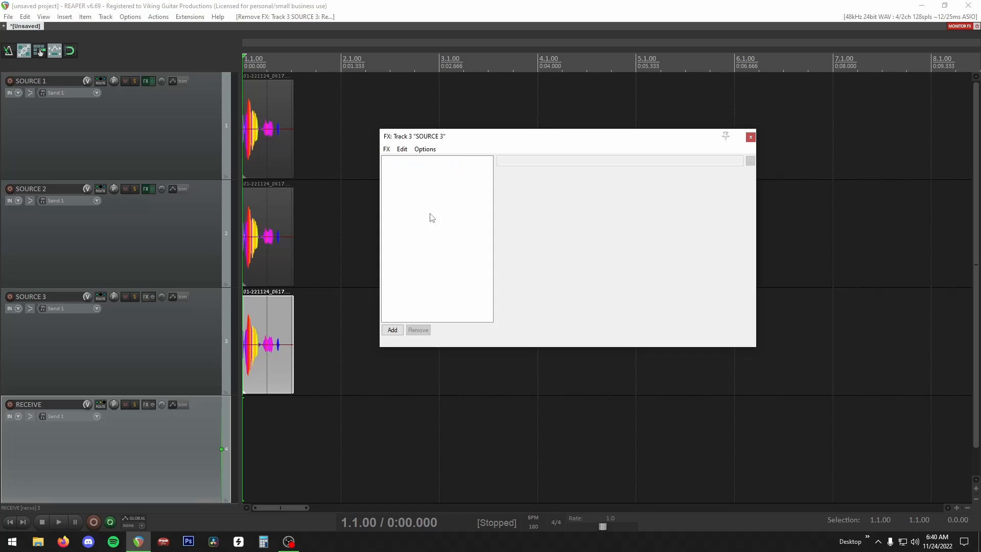
{"action": "double_click", "coordinate": [430, 216]}
{"action": "left_click", "coordinate": [242, 198]}
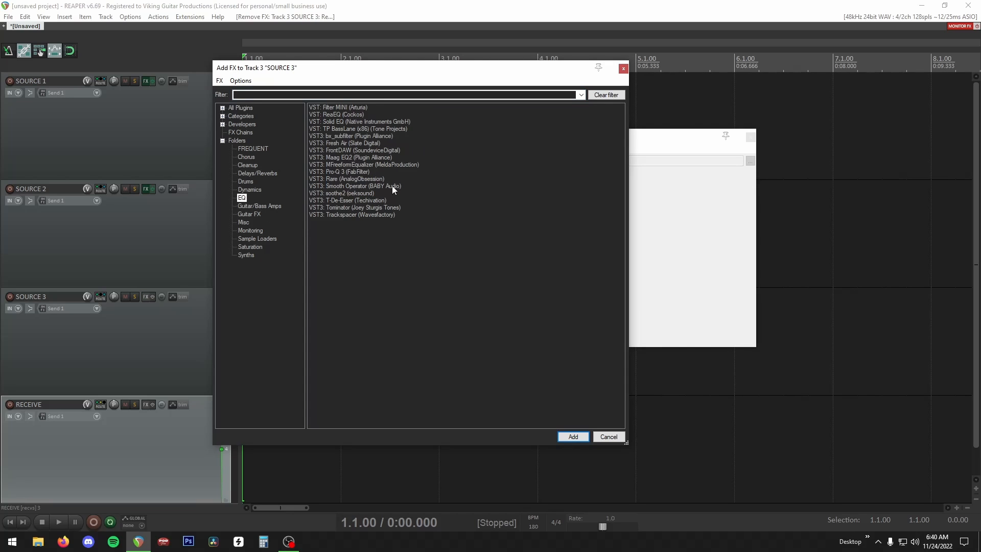
{"action": "double_click", "coordinate": [345, 173]}
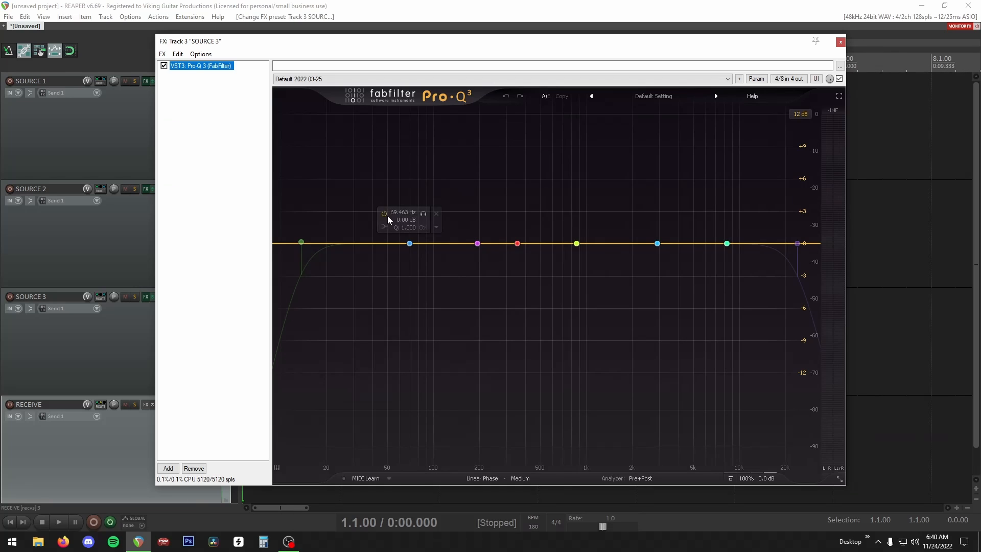
Enable Pro-Q 3's low cut and raise its frequency, and bring the high cut down to about 1240 Hz for a narrow midrange band
{"action": "left_click", "coordinate": [301, 243]}
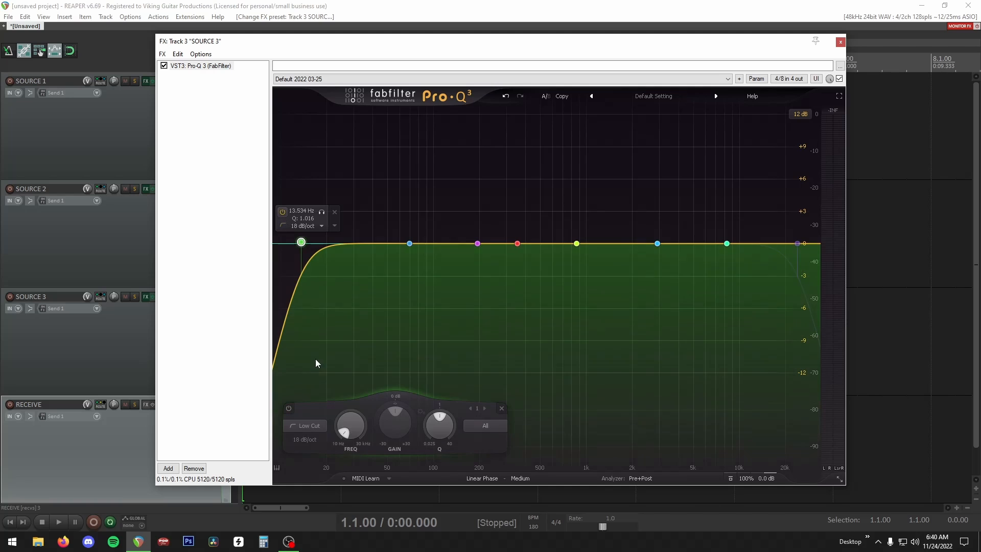
{"action": "left_click_drag", "start_coordinate": [350, 427], "coordinate": [362, 362]}
{"action": "left_click", "coordinate": [798, 243]}
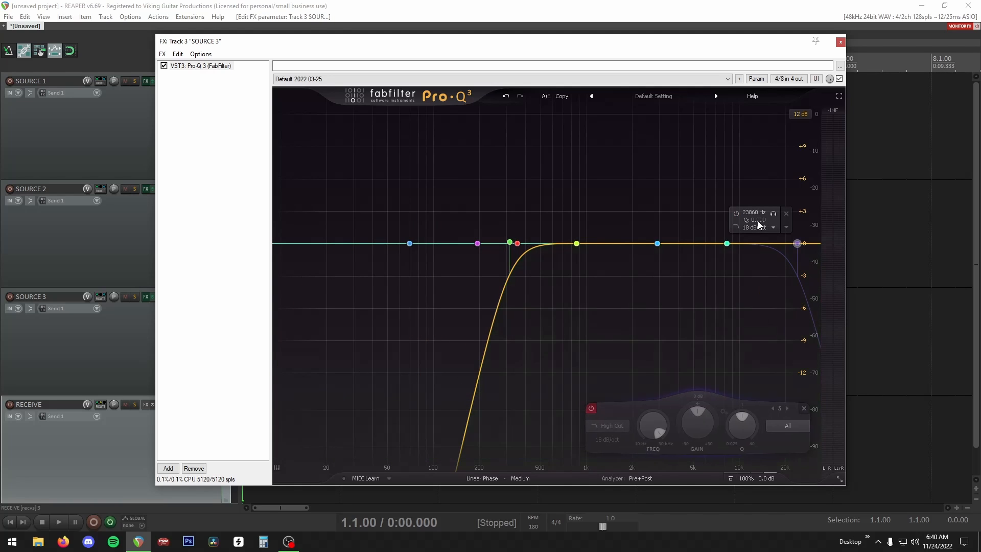
{"action": "left_click_drag", "start_coordinate": [655, 425], "coordinate": [653, 480]}
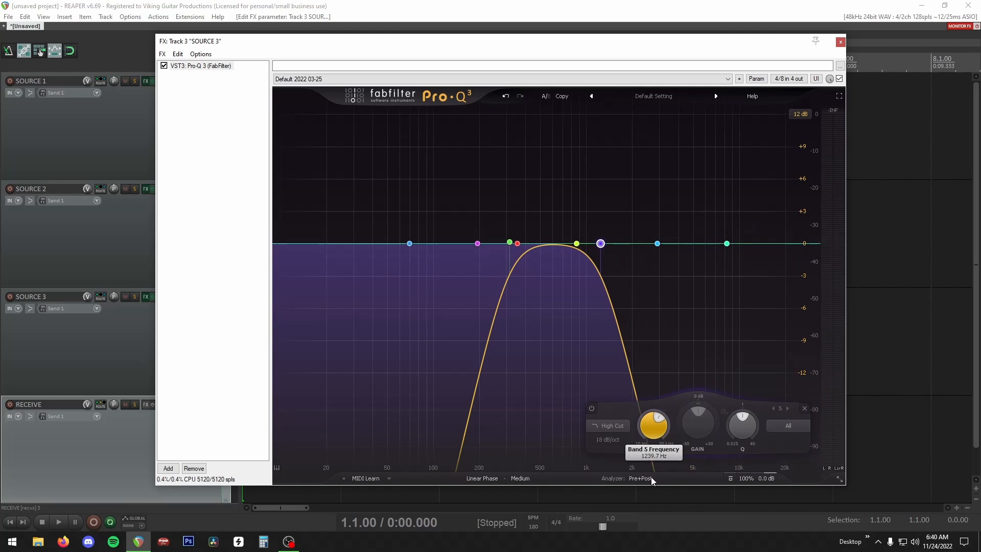
Route Pro-Q 3's outputs 1 and 2 to track channels 3 and 4, with its inputs fed from channels 1 and 2
{"action": "left_click", "coordinate": [790, 79]}
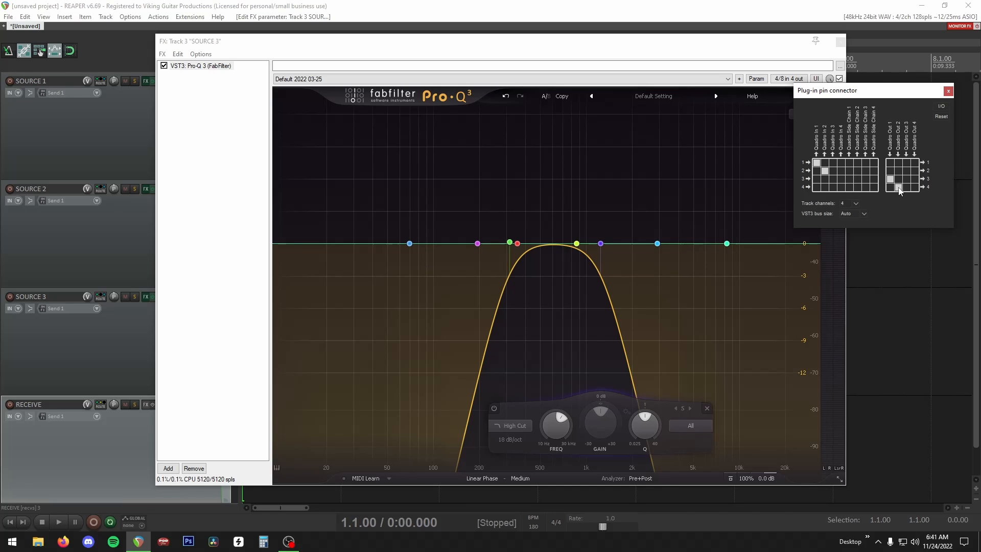
{"action": "left_click", "coordinate": [949, 91]}
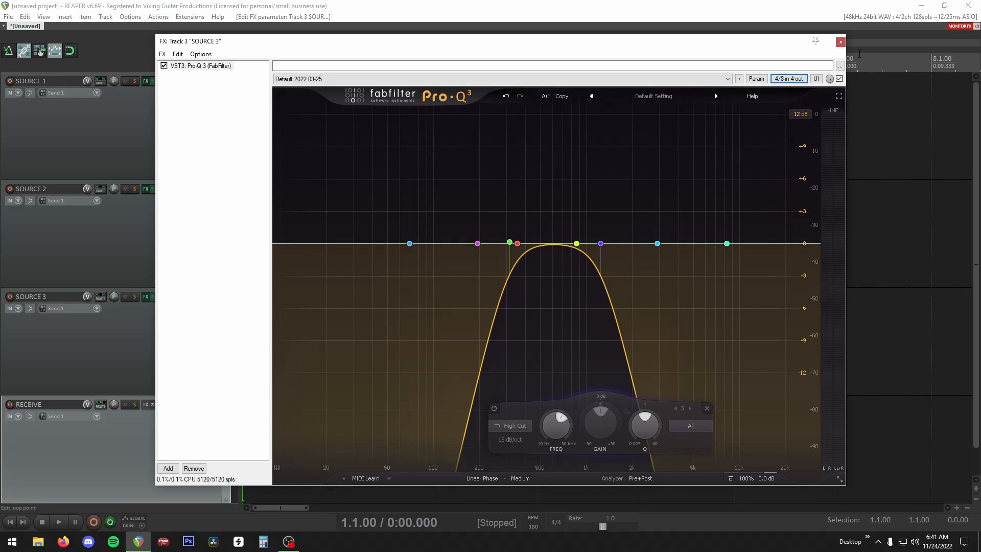
{"action": "left_click", "coordinate": [839, 43]}
Solo SOURCE 3 and mute RECEIVE, SOURCE 2 and SOURCE 1
{"action": "left_click", "coordinate": [158, 259]}
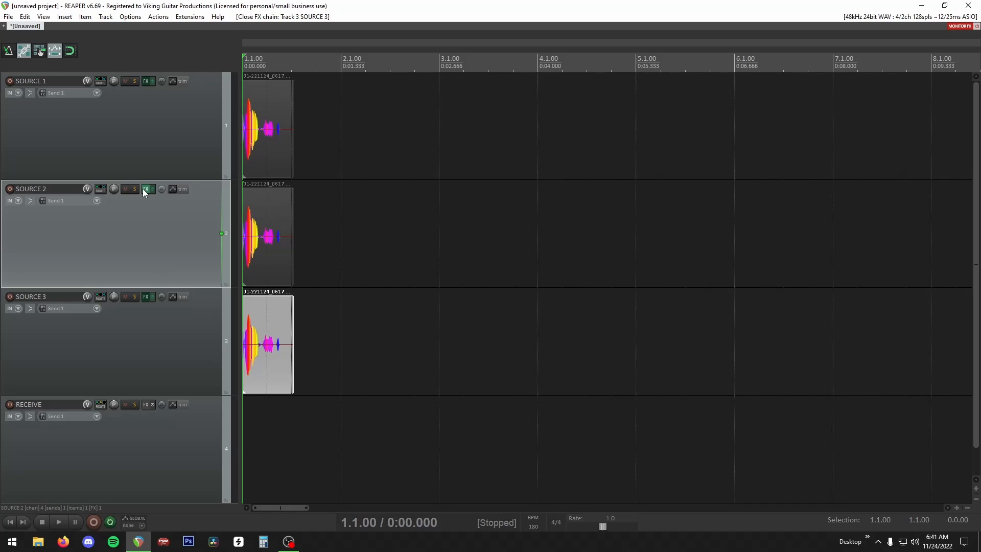
{"action": "left_click", "coordinate": [137, 321]}
{"action": "left_click", "coordinate": [134, 296]}
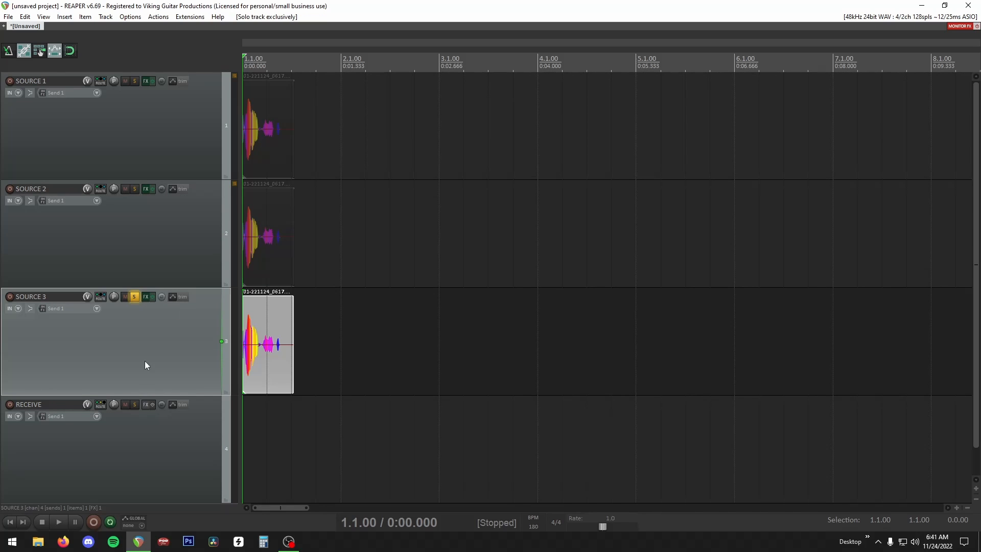
{"action": "left_click", "coordinate": [125, 404]}
{"action": "left_click", "coordinate": [125, 189]}
{"action": "left_click", "coordinate": [124, 75]}
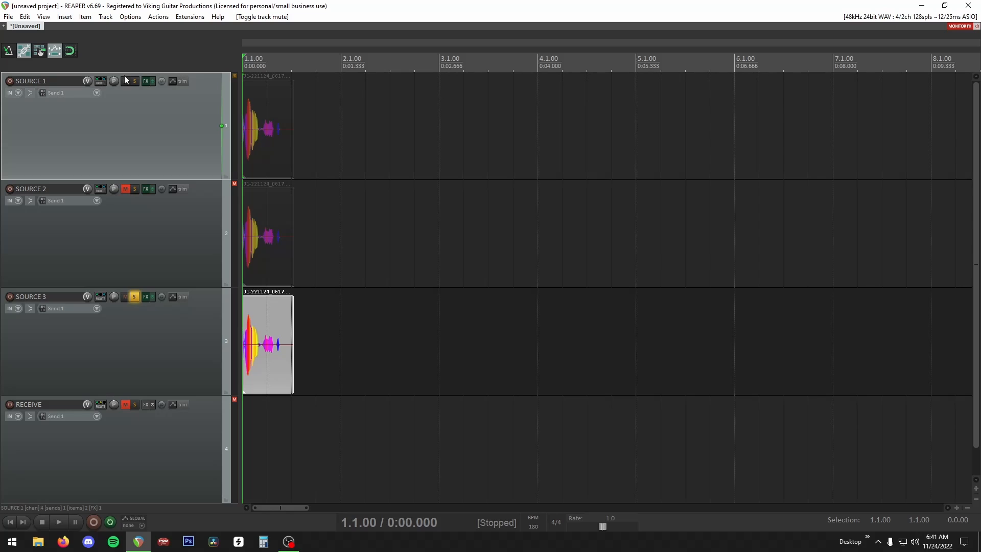
{"action": "left_click", "coordinate": [126, 80]}
Play the soloed SOURCE 3 to hear its dry signal
{"action": "key", "text": "space"}
{"action": "key", "text": "space"}
{"action": "key", "text": "space"}
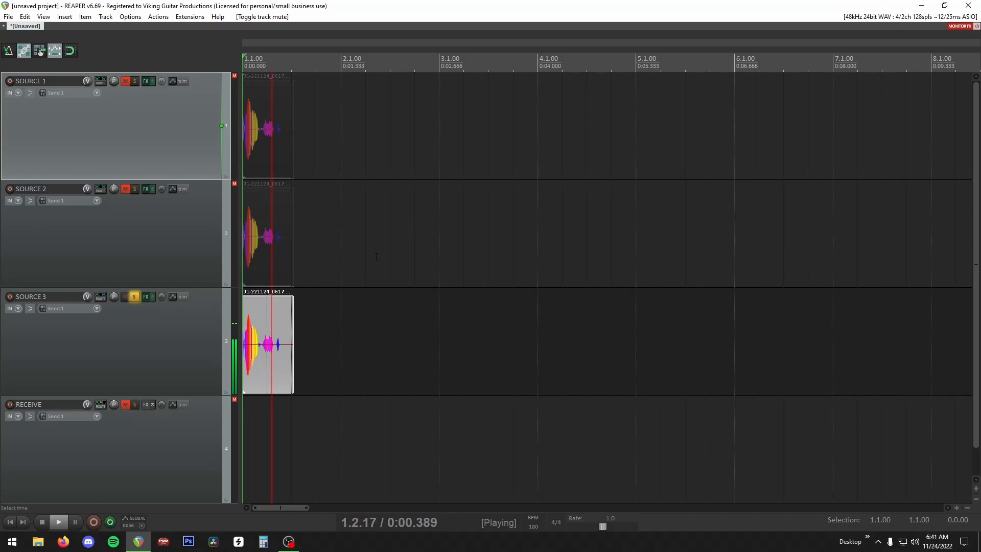
{"action": "key", "text": "space"}
Unmute RECEIVE and solo it exclusively, then play the project to hear the equalized signal from SOURCE 3
{"action": "left_click", "coordinate": [135, 404]}
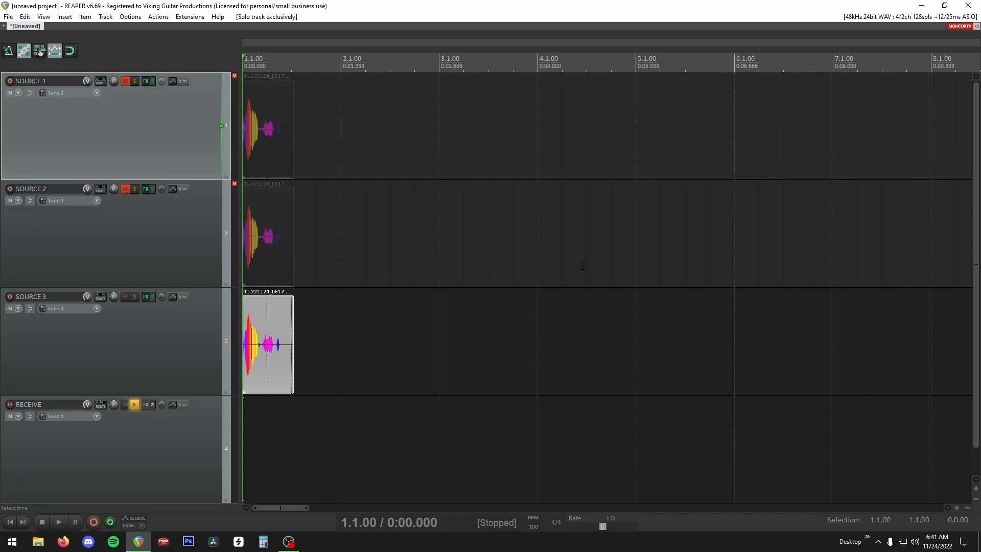
{"action": "key", "text": "space"}
{"action": "key", "text": "space"}
{"action": "key", "text": "space"}
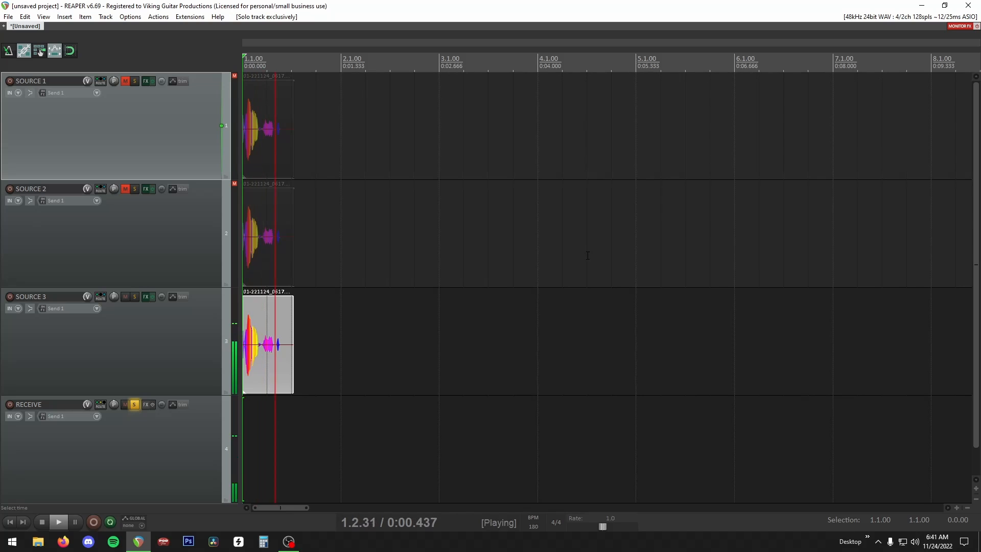
{"action": "key", "text": "space"}
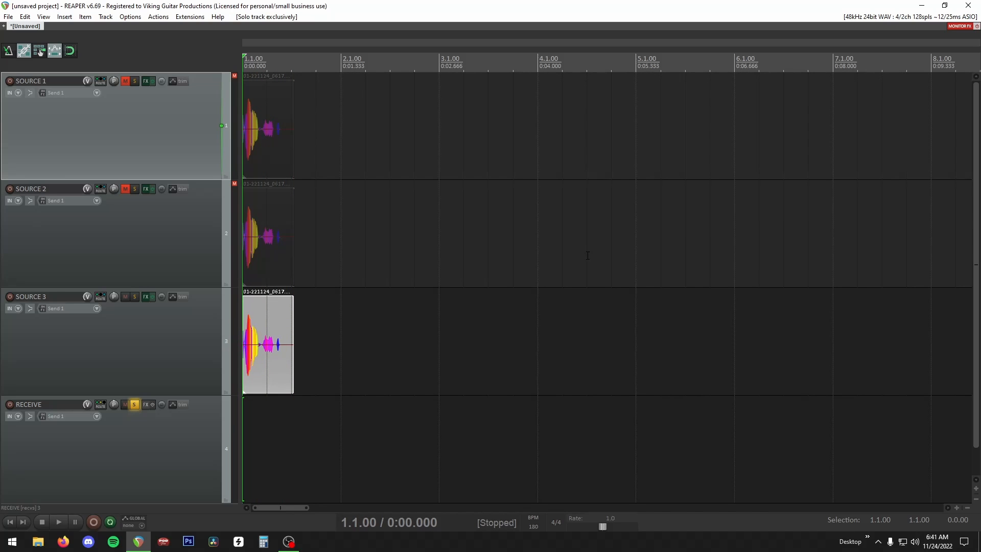